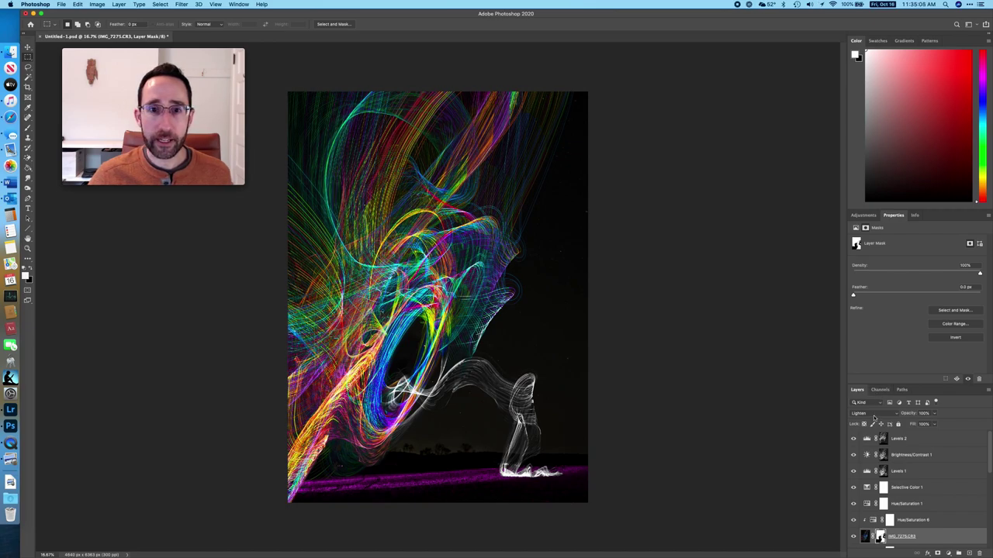
View the blend mode choices for the IMG_7275.CR3 layer and keep it on Lighten
left_click(875, 415)
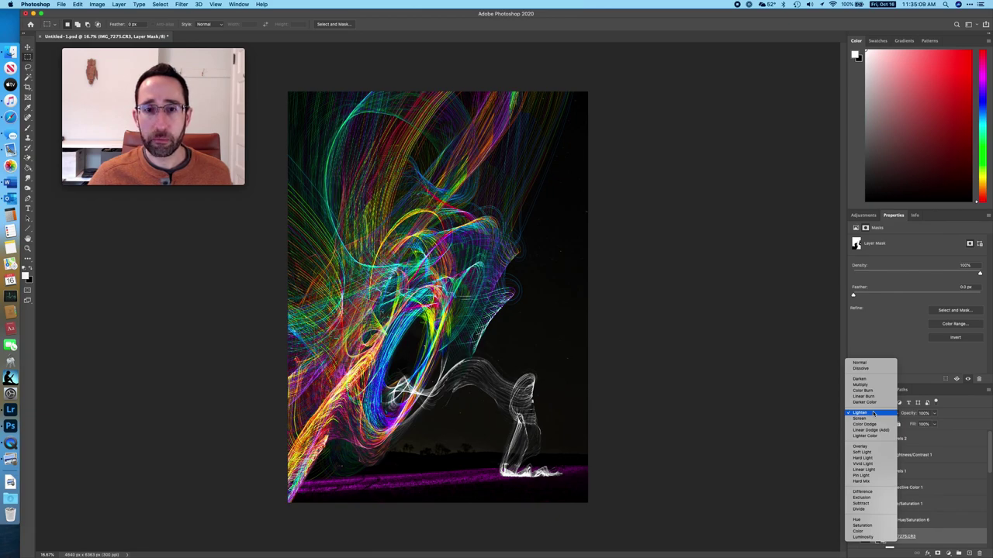
left_click(874, 415)
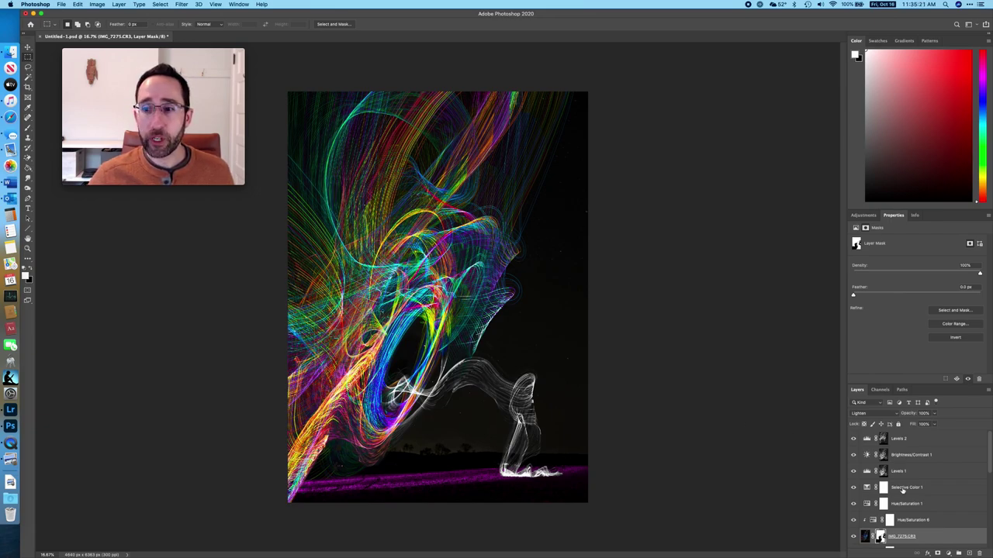
Examine the layer stack from Levels 2 down to Hue/Saturation 7, noting the masked photo layers and their clipped adjustments
scroll(902, 490, "down", 2)
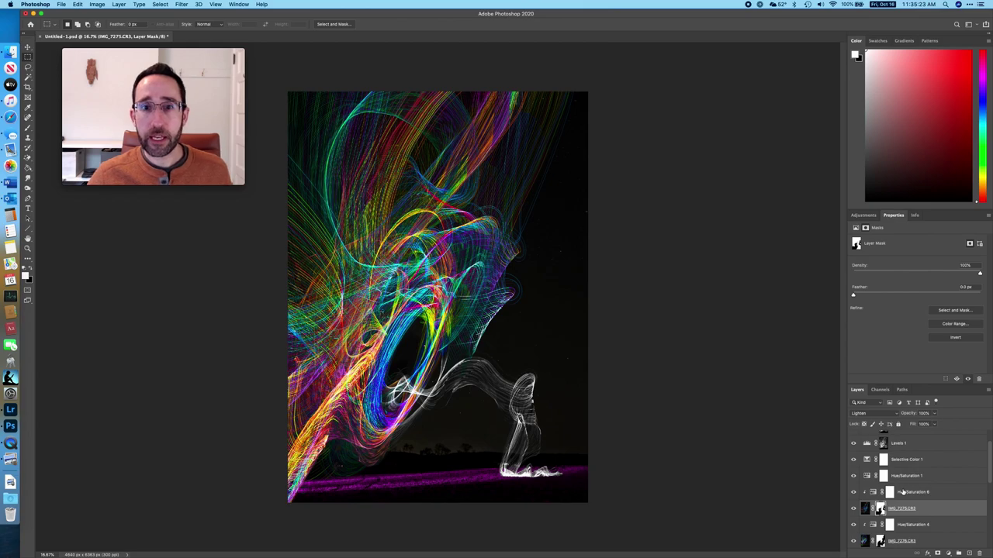
scroll(902, 493, "down", 4)
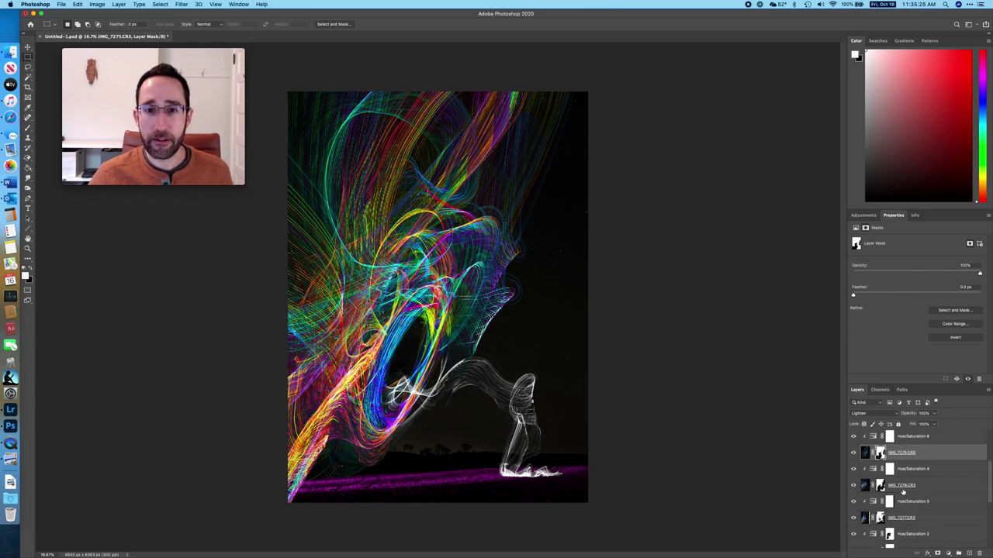
scroll(902, 491, "down", 5)
scroll(903, 492, "down", 3)
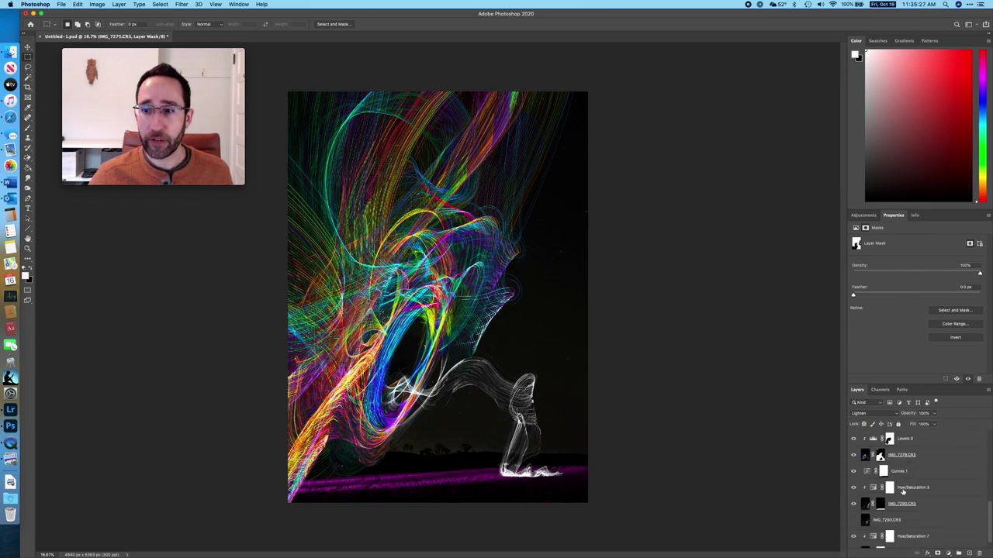
scroll(903, 491, "up", 6)
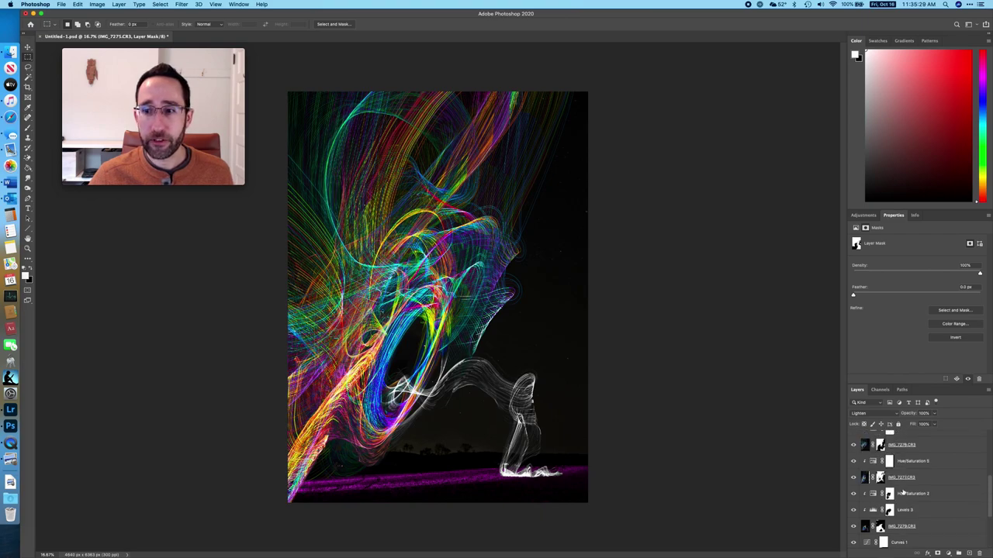
scroll(903, 493, "up", 6)
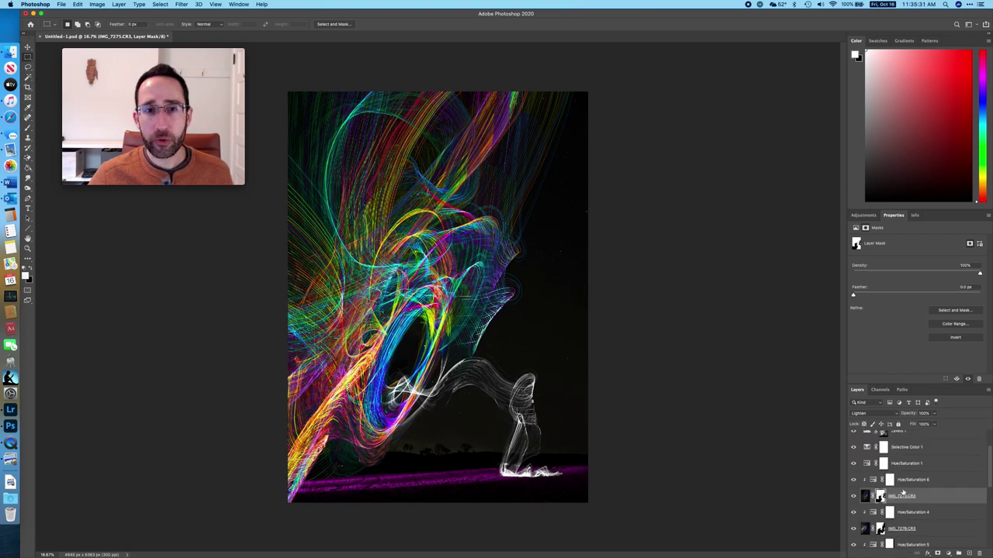
scroll(902, 491, "up", 2)
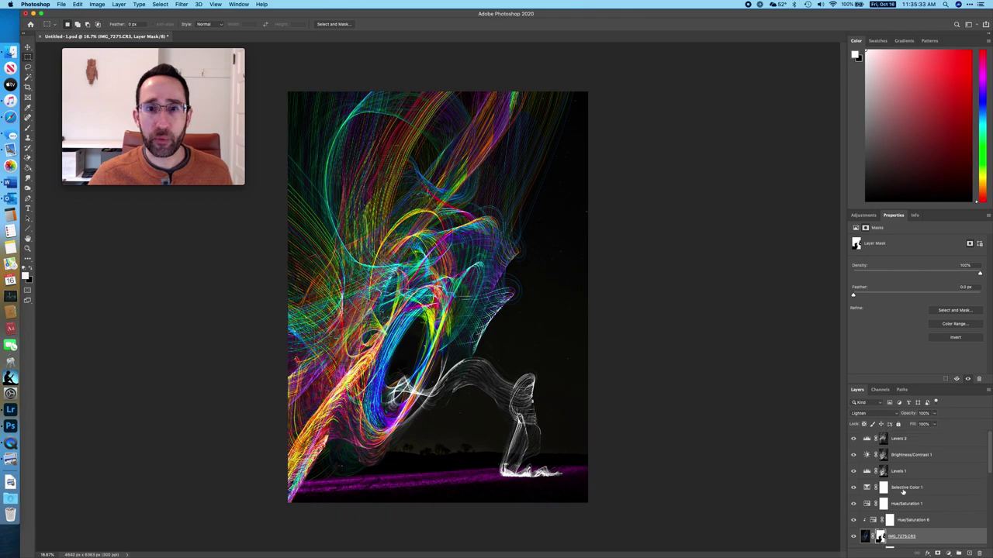
scroll(902, 491, "up", 1)
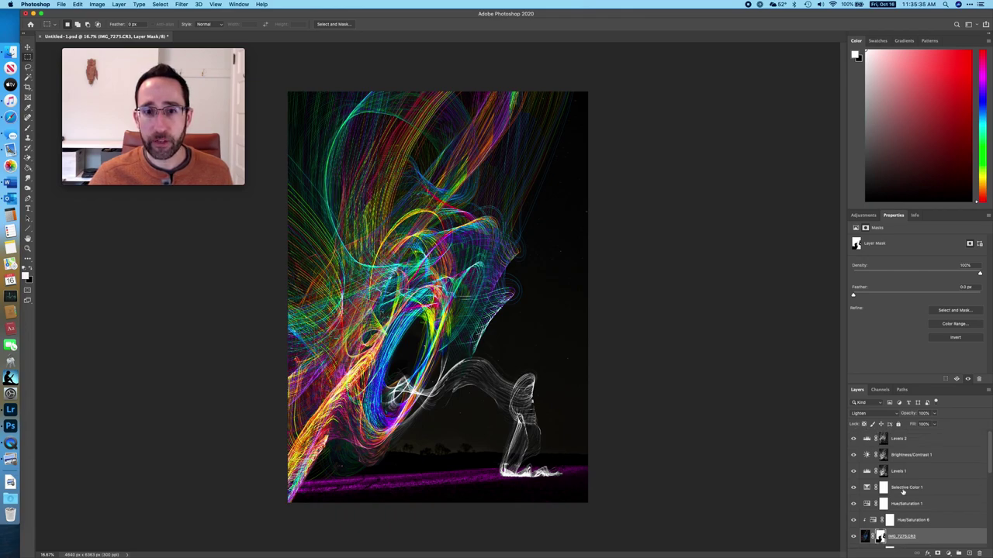
scroll(902, 491, "down", 7)
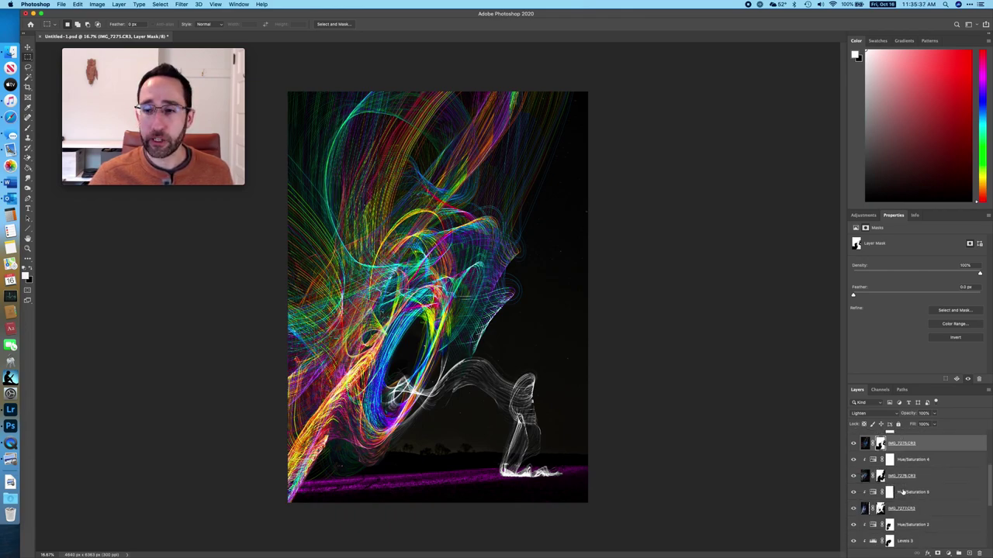
scroll(902, 491, "down", 5)
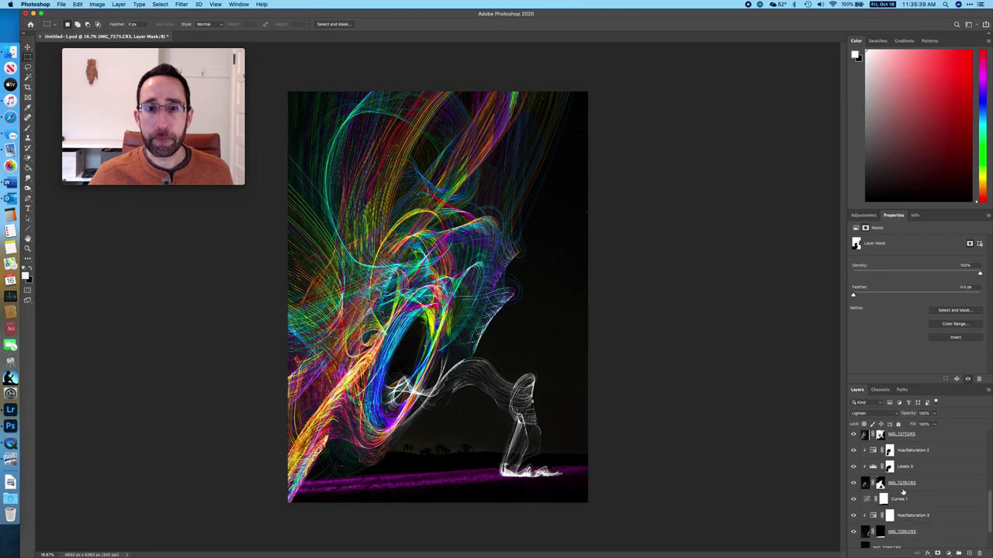
scroll(902, 492, "down", 1)
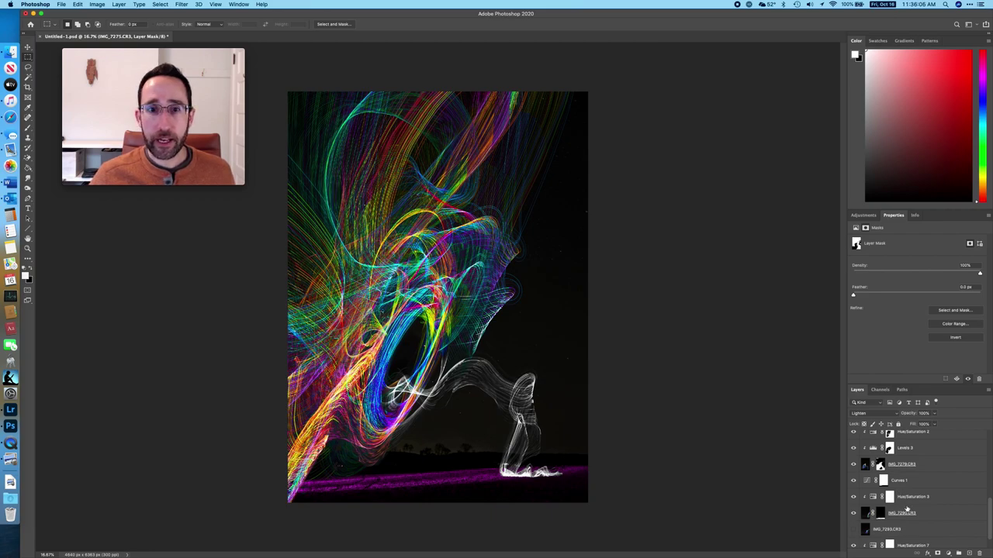
scroll(904, 500, "up", 5)
scroll(907, 509, "up", 5)
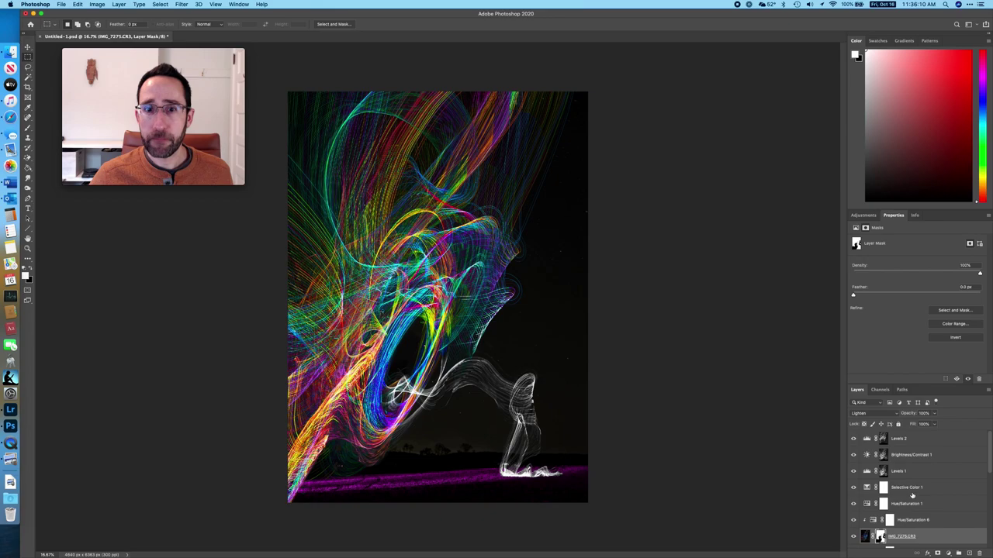
scroll(915, 496, "down", 5)
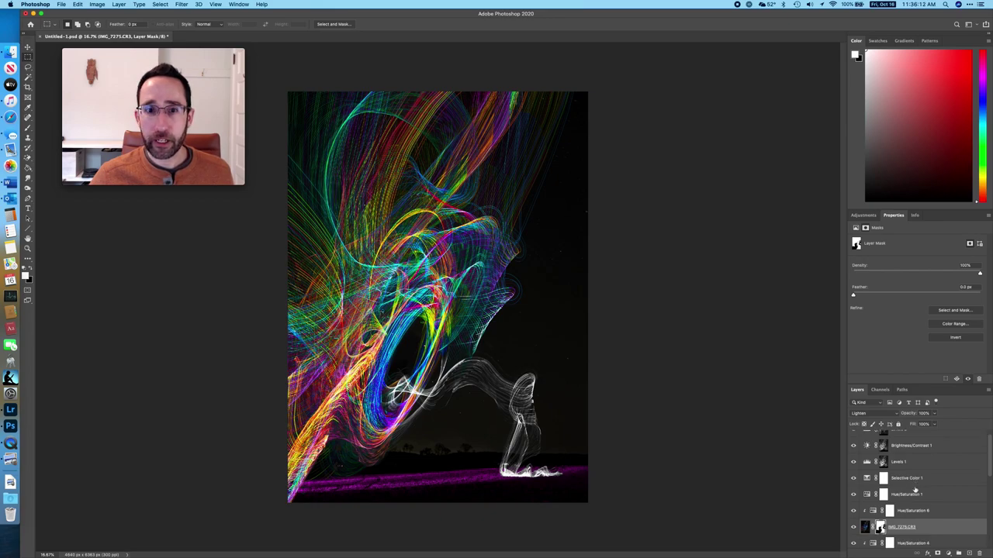
scroll(915, 490, "up", 4)
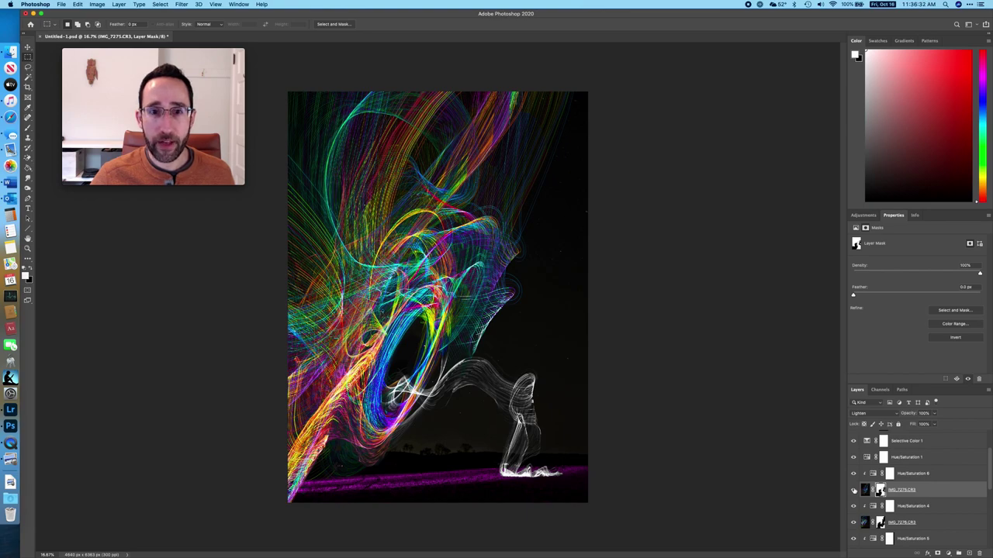
Compare the composite with and without the IMG_7275.CR3 layer by toggling its visibility repeatedly, leaving the layer shown
left_click(854, 490)
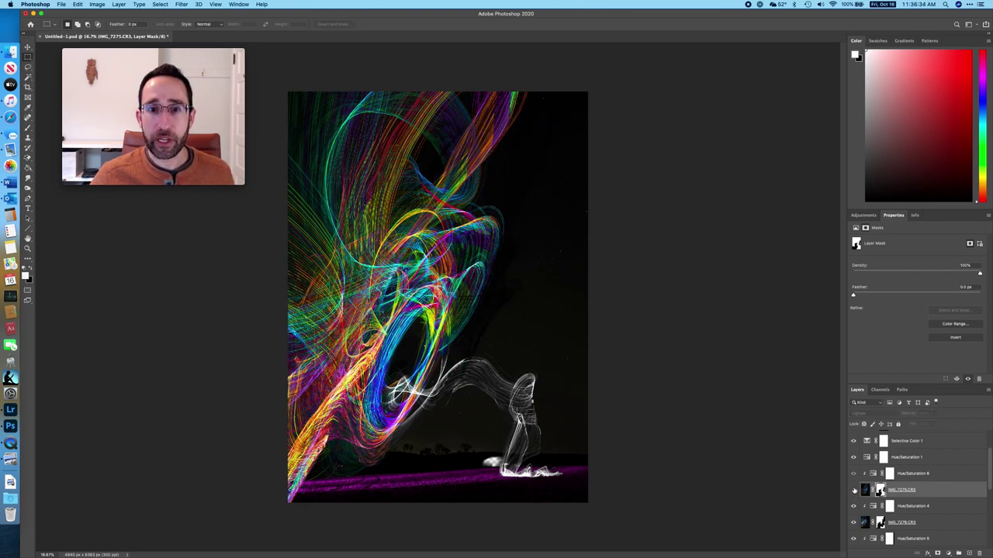
left_click(854, 490)
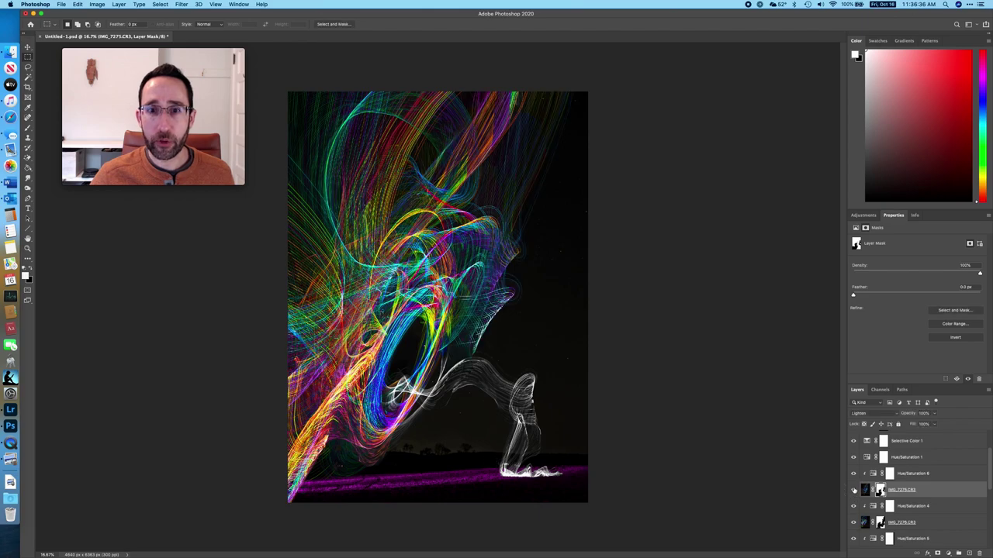
left_click(853, 491)
left_click(854, 490)
left_click(854, 490)
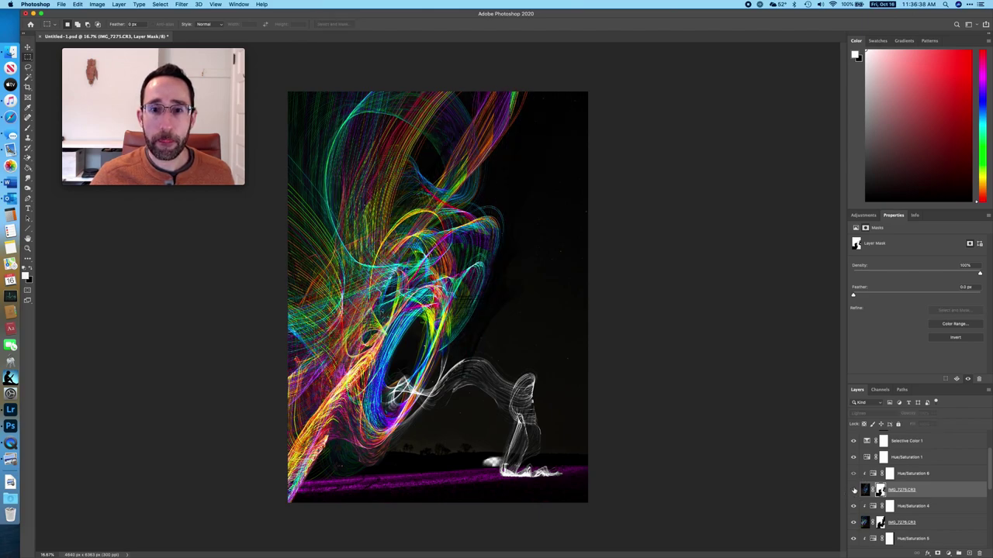
left_click(854, 490)
left_click(854, 490)
left_click(854, 490)
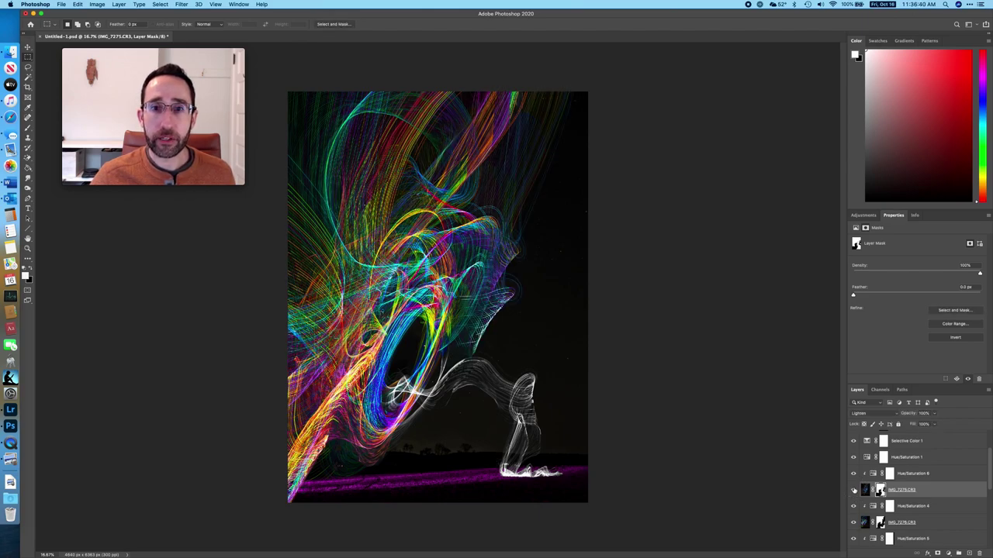
left_click(854, 490)
left_click(854, 490)
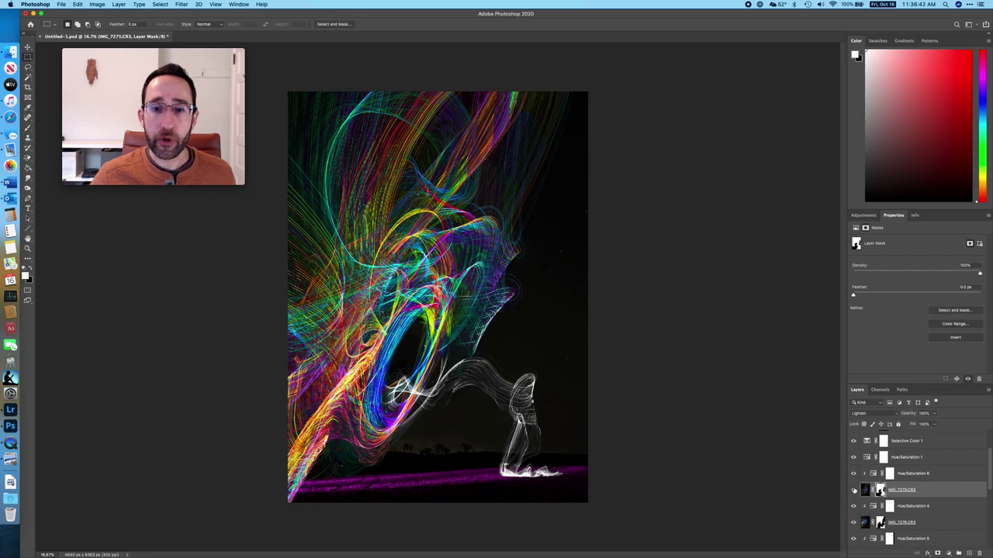
left_click(854, 491)
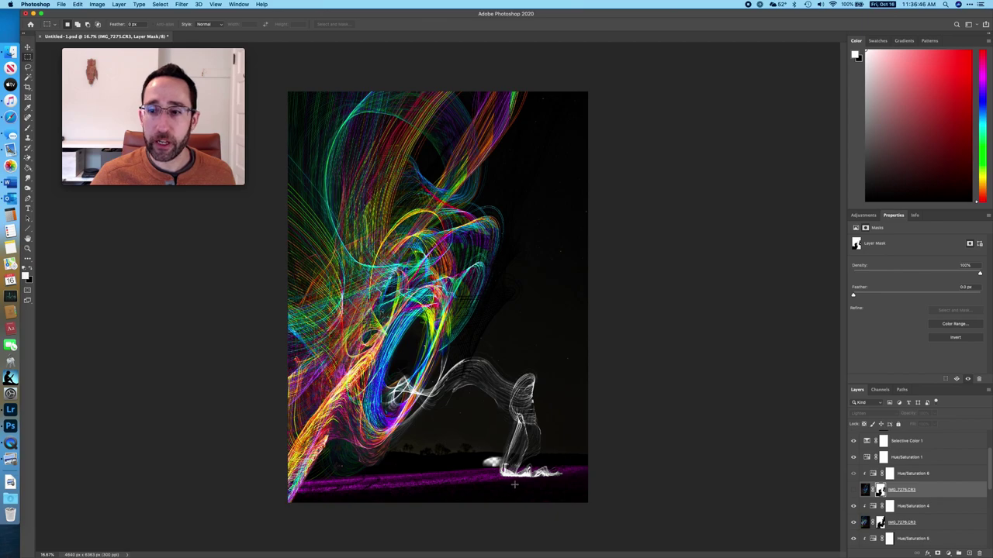
left_click(853, 491)
left_click(853, 490)
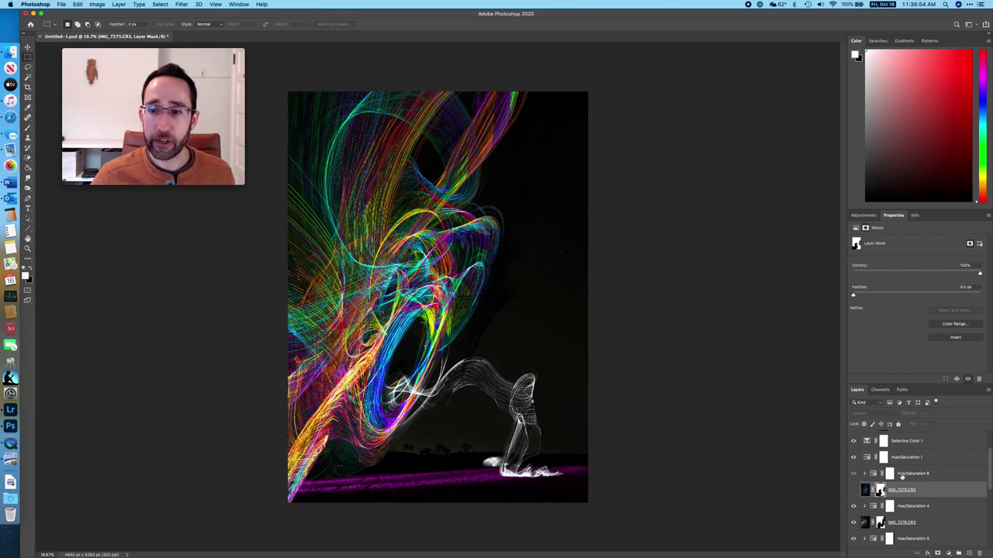
left_click(854, 490)
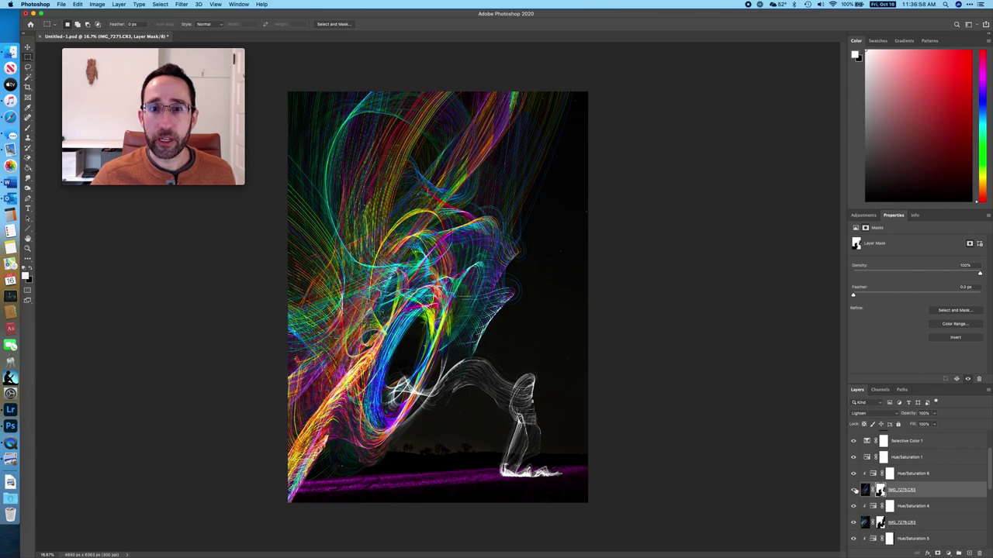
left_click(854, 490)
left_click(854, 490)
left_click(854, 490)
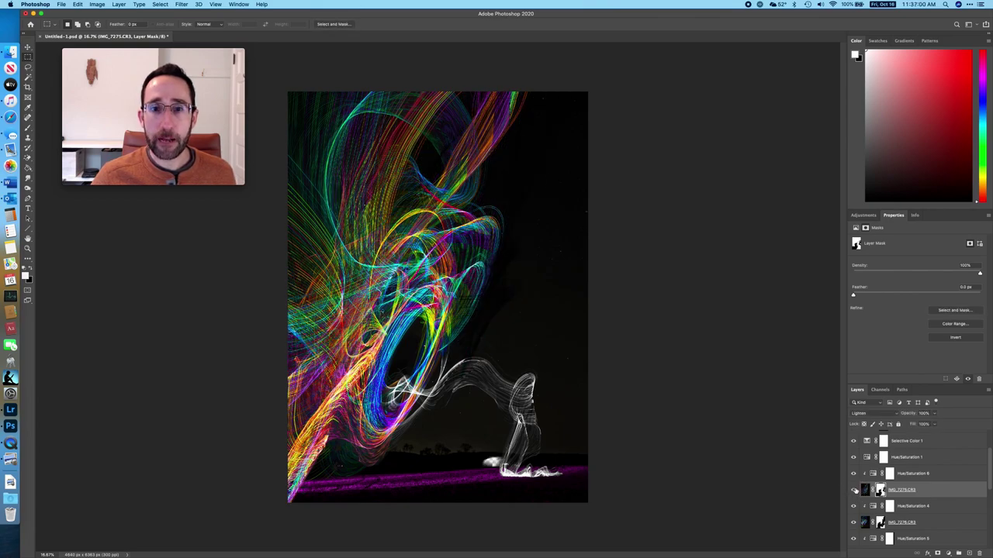
left_click(854, 490)
Toggle the visibility of the IMG_7276.CR3 layer to compare its light trails, leaving the layer hidden
scroll(854, 493, "down", 2)
left_click(854, 504)
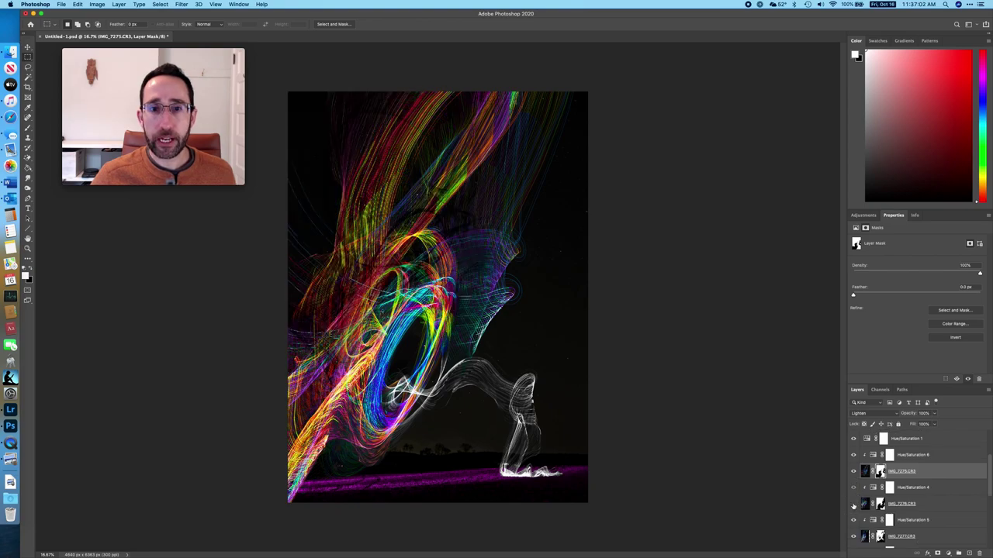
left_click(854, 504)
left_click(854, 504)
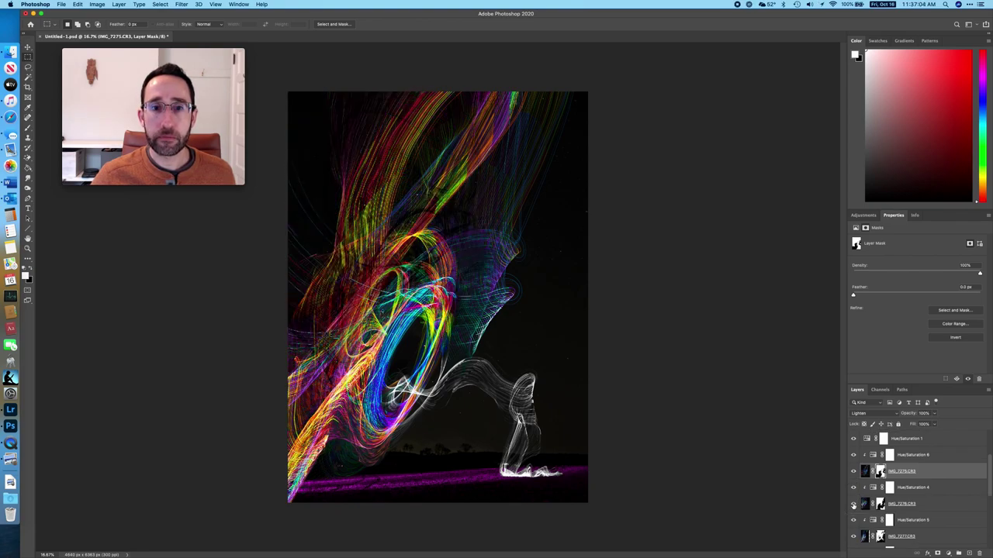
left_click(854, 505)
left_click(854, 505)
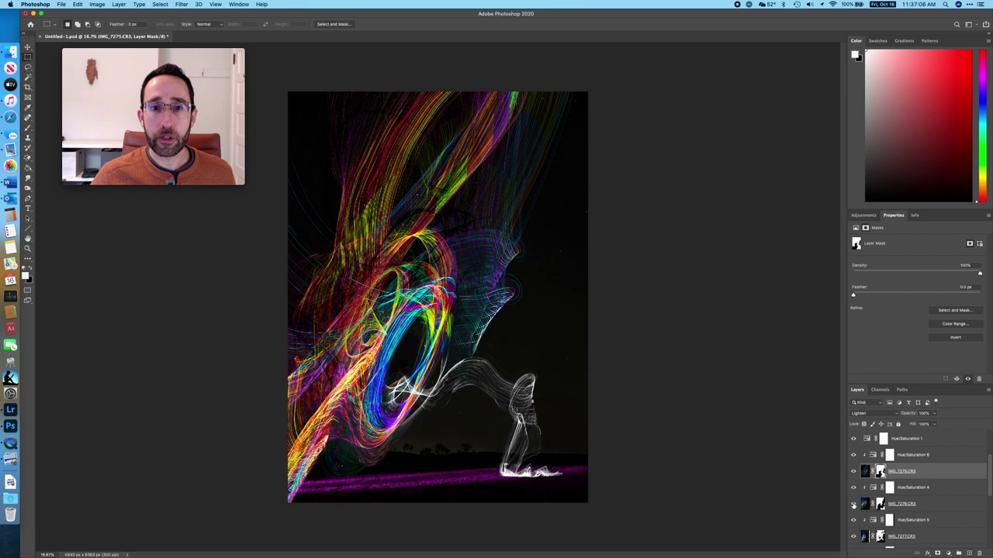
left_click(854, 505)
left_click(854, 504)
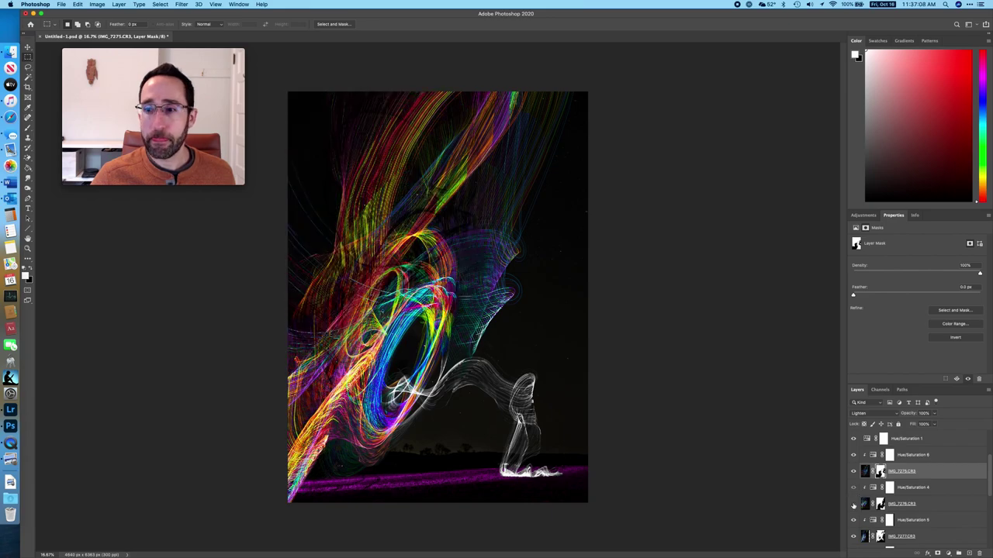
Compare the composite with and without the IMG_7277.CR3 layer by toggling its visibility, leaving the layer shown
scroll(853, 505, "down", 1)
left_click(854, 527)
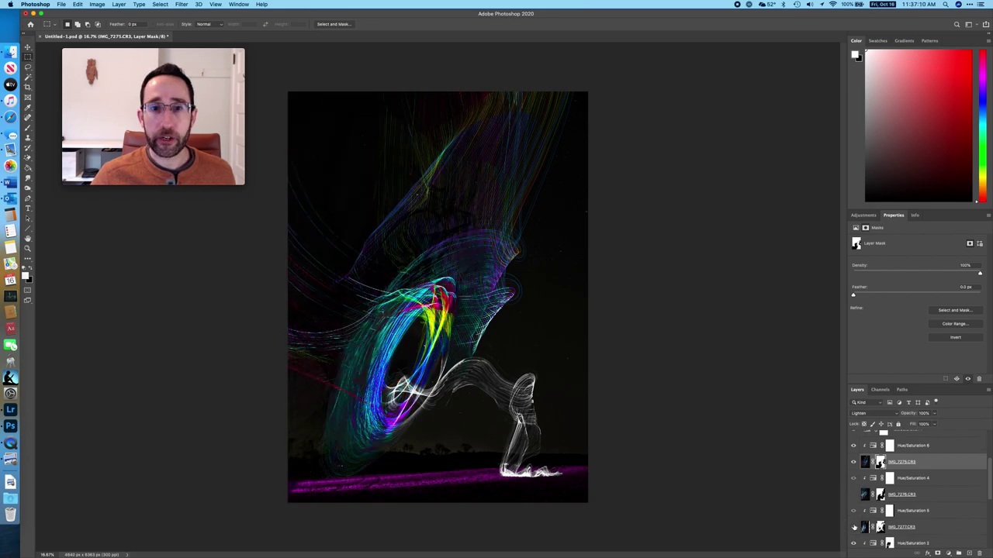
left_click(854, 528)
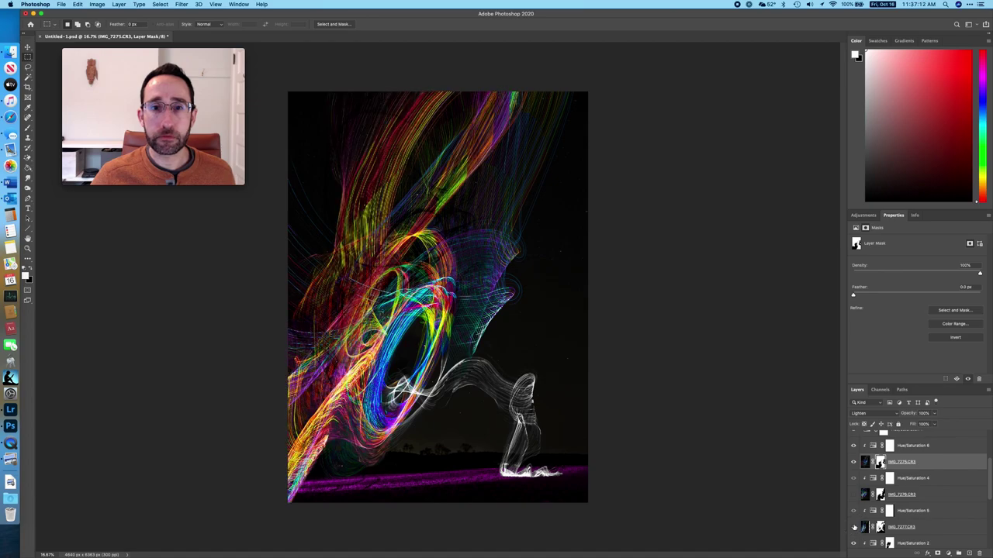
left_click(854, 527)
left_click(854, 527)
left_click(854, 527)
left_click(854, 528)
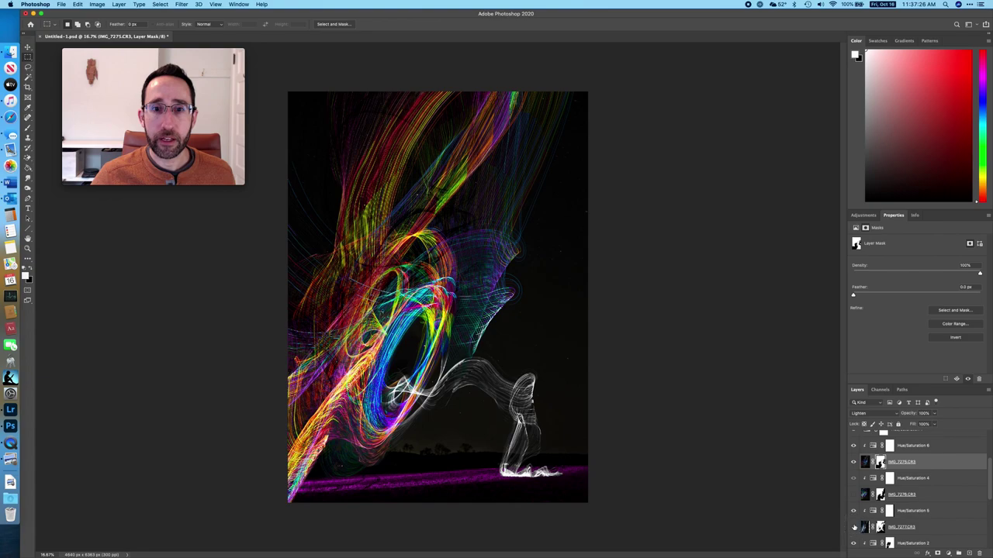
left_click(854, 527)
left_click(854, 526)
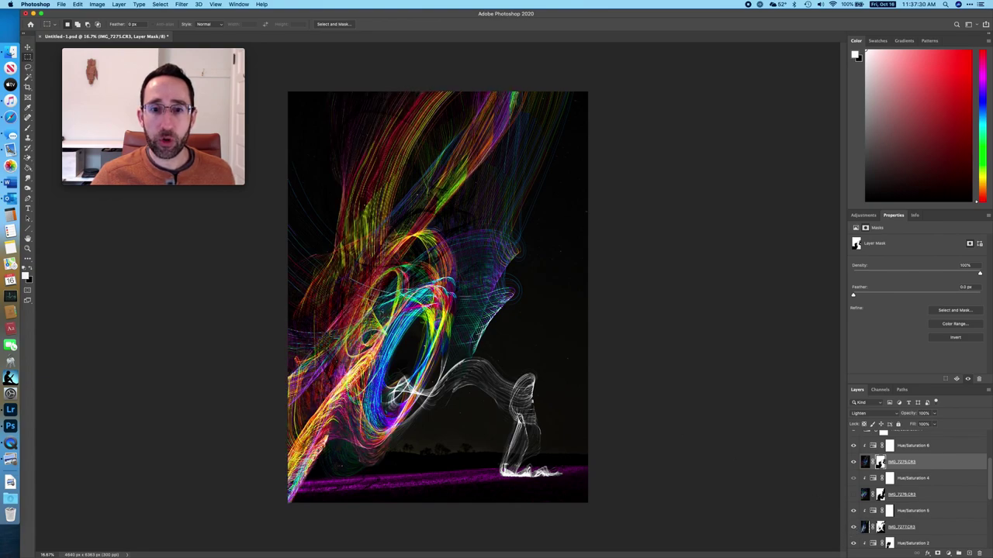
Compare the light trail colours with and without the Hue/Saturation 5 adjustment above IMG_7277.CR3, leaving the adjustment enabled
left_click(854, 511)
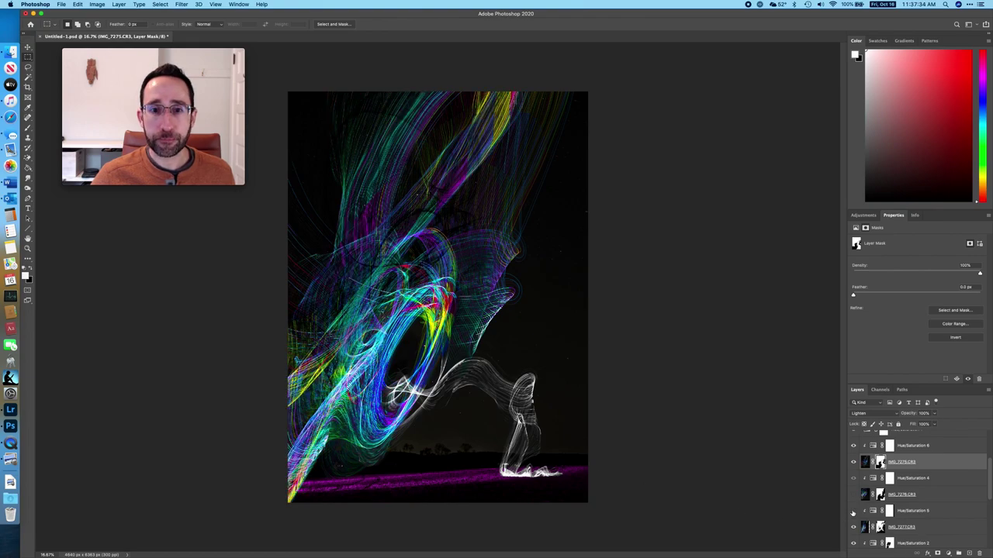
left_click(853, 511)
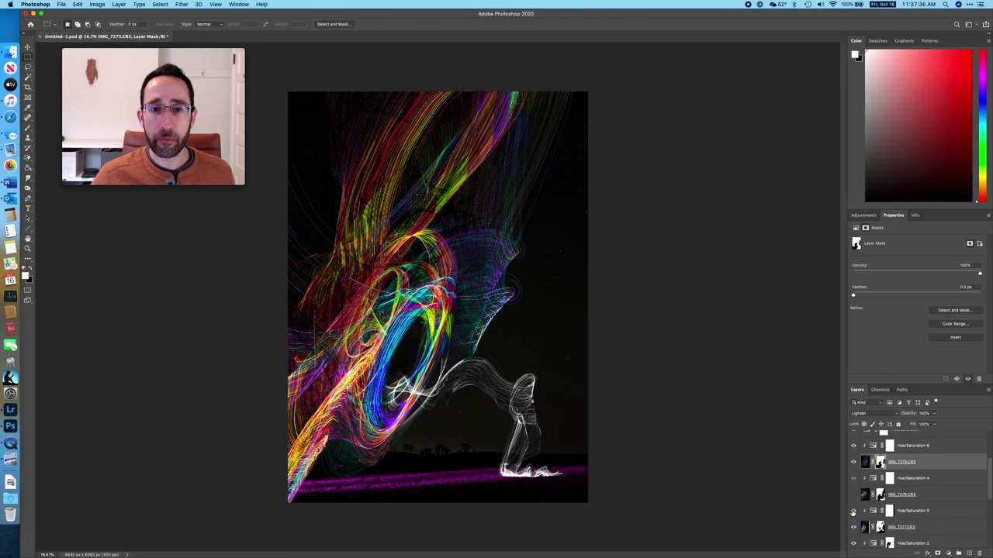
left_click(853, 511)
left_click(853, 512)
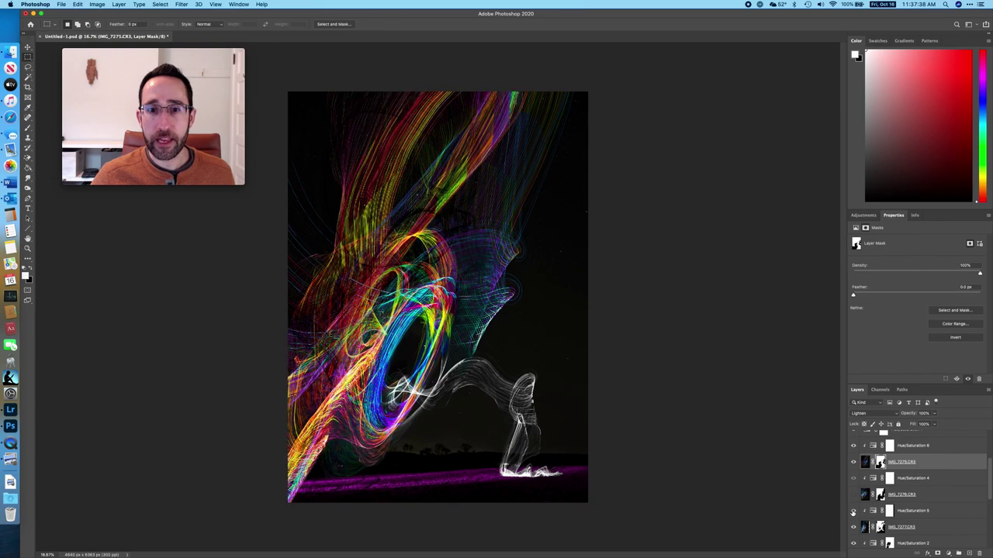
Toggle the Hue/Saturation 5 adjustment and the IMG_7277.CR3 layer off and on to compare their effect, leaving both shown
left_click(853, 512)
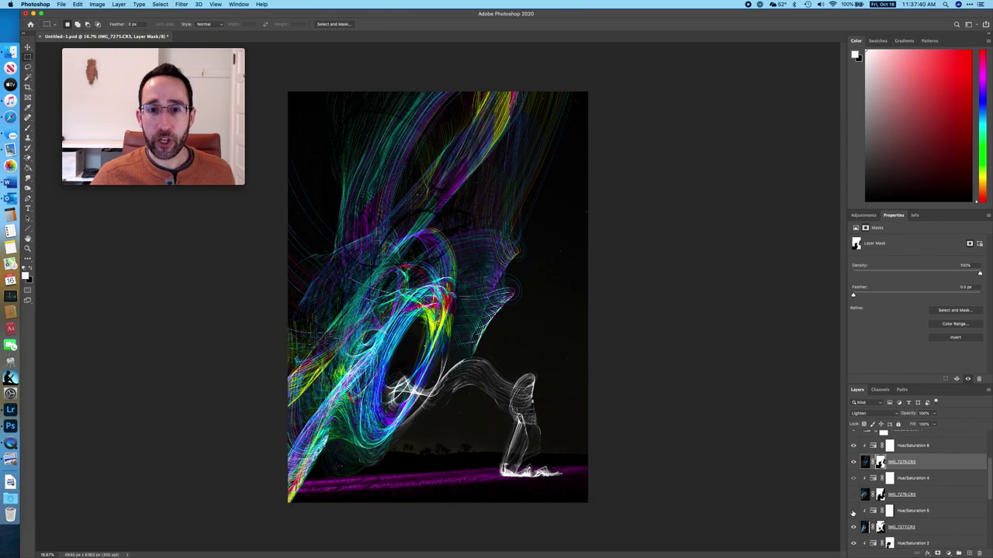
left_click(853, 512)
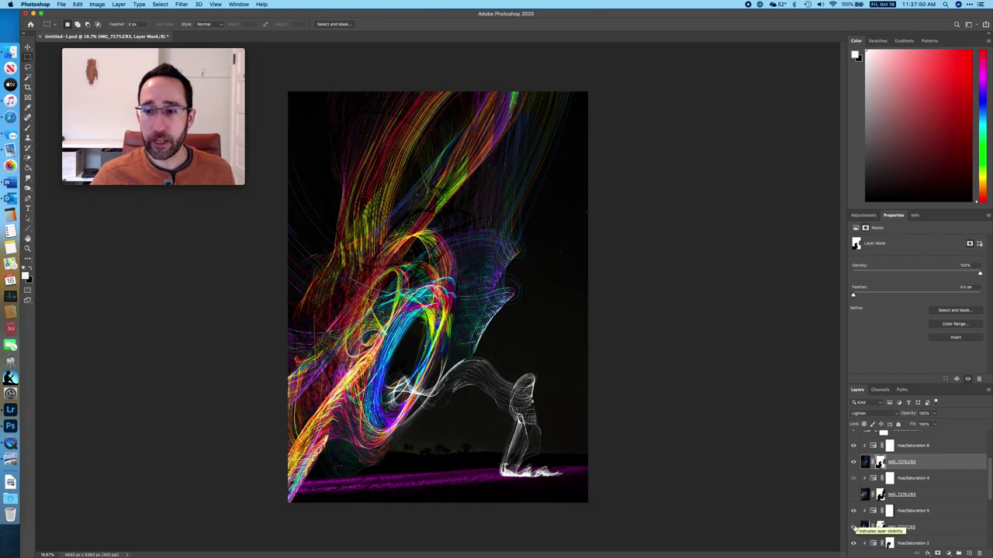
left_click(854, 527)
left_click(854, 527)
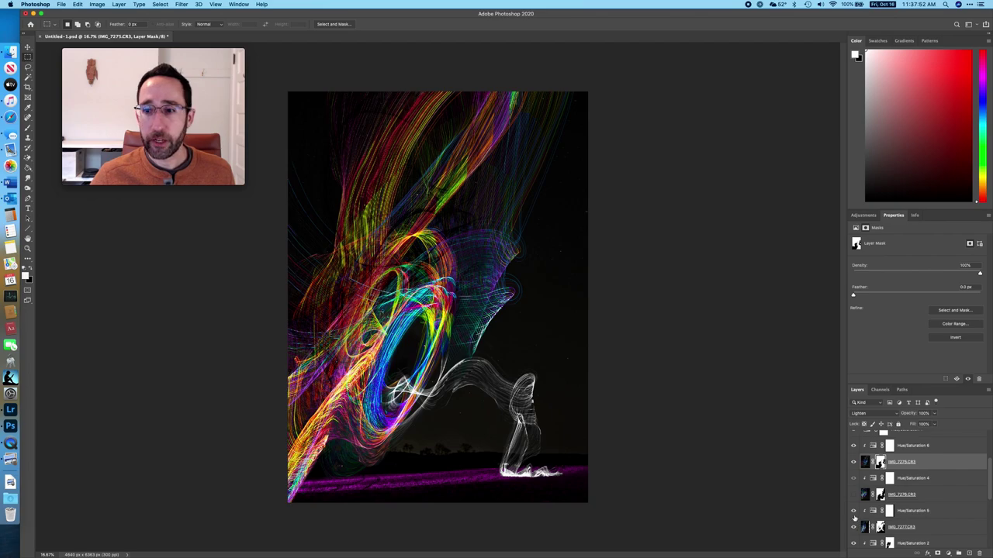
Compare the composite with IMG_7276.CR3 shown and hidden while Hue/Saturation 5 is off, leaving IMG_7276.CR3 hidden and Hue/Saturation 5 enabled
left_click(854, 512)
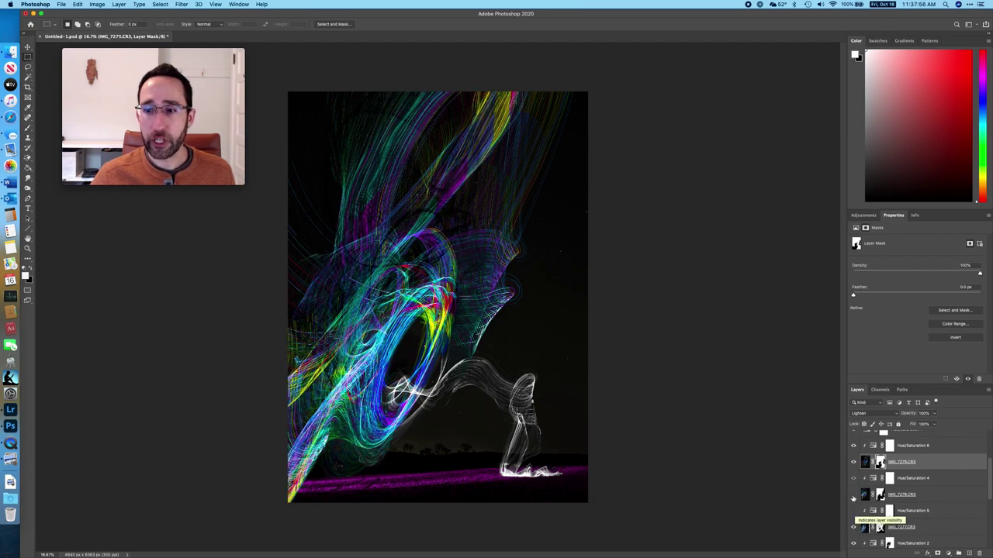
left_click(854, 494)
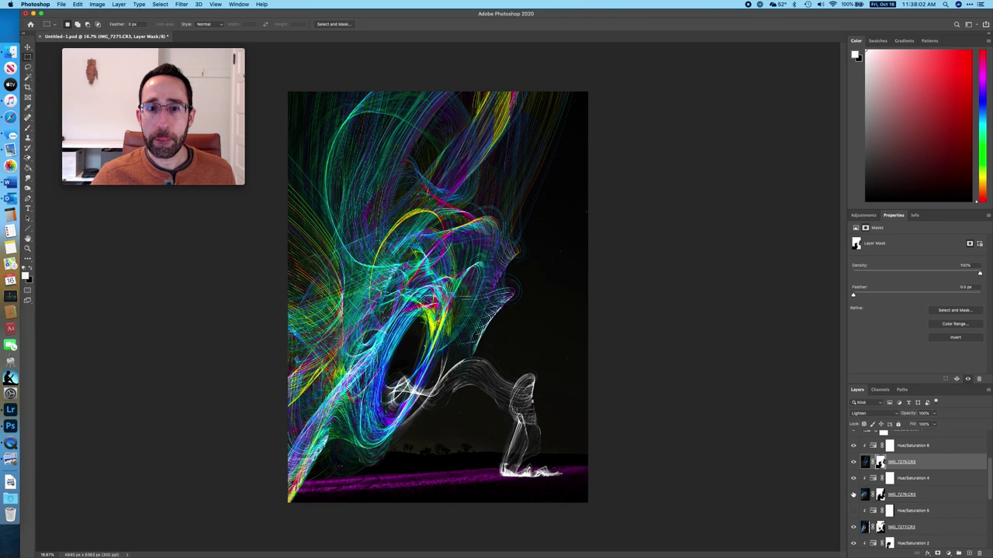
left_click(854, 495)
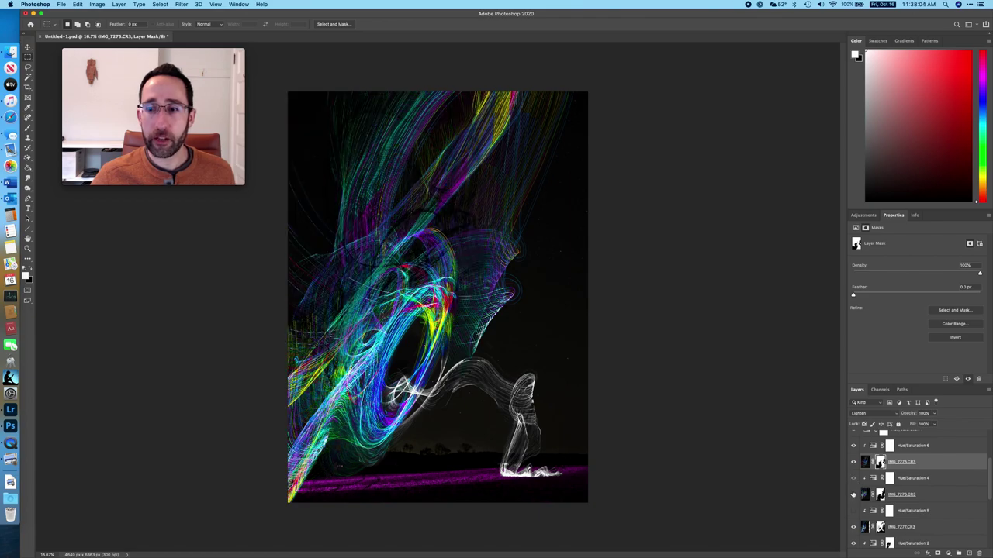
left_click(854, 511)
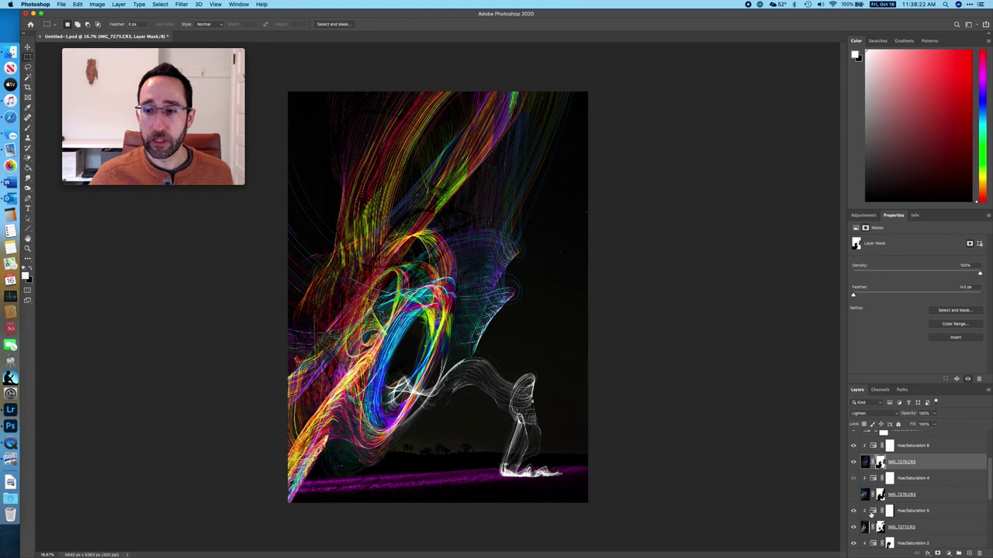
Try out a new Hue/Saturation adjustment layer directly above the IMG_7275.CR3 layer and remove it again
left_click(949, 553)
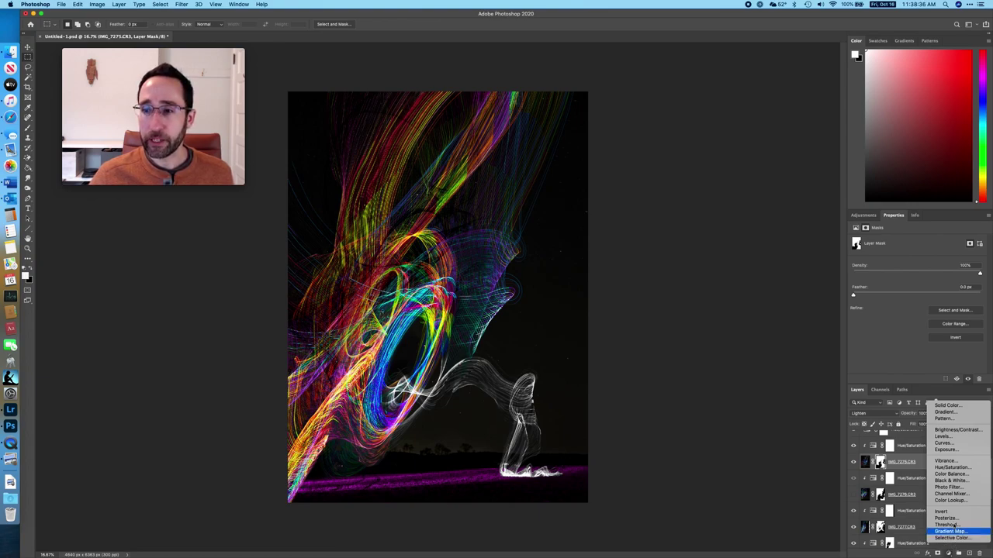
left_click(952, 468)
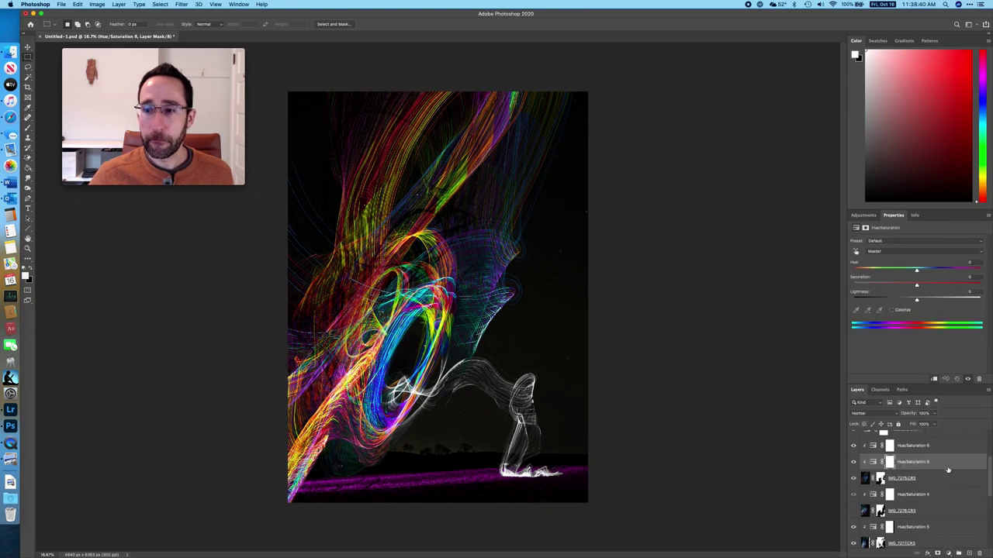
left_click(899, 473)
scroll(900, 473, "down", 1)
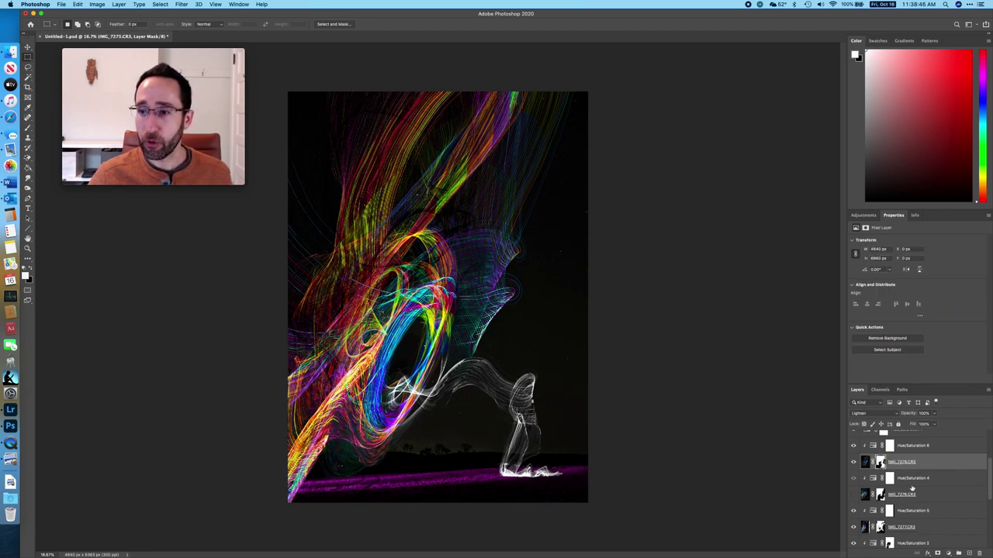
Clip the Hue/Saturation 1 adjustment to the IMG_7275.CR3 layer below, releasing and reapplying the clipping mask once to compare
scroll(906, 476, "up", 1)
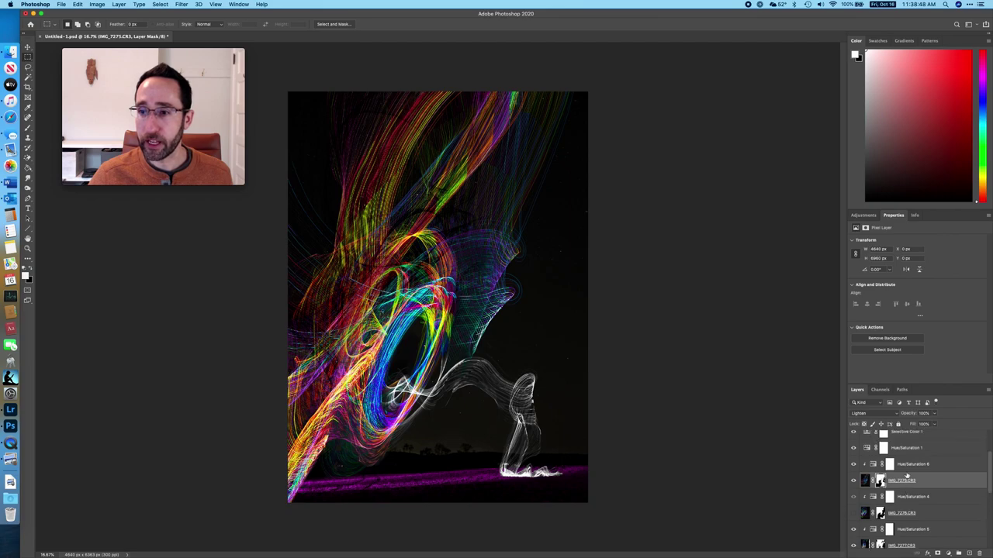
scroll(905, 467, "up", 1)
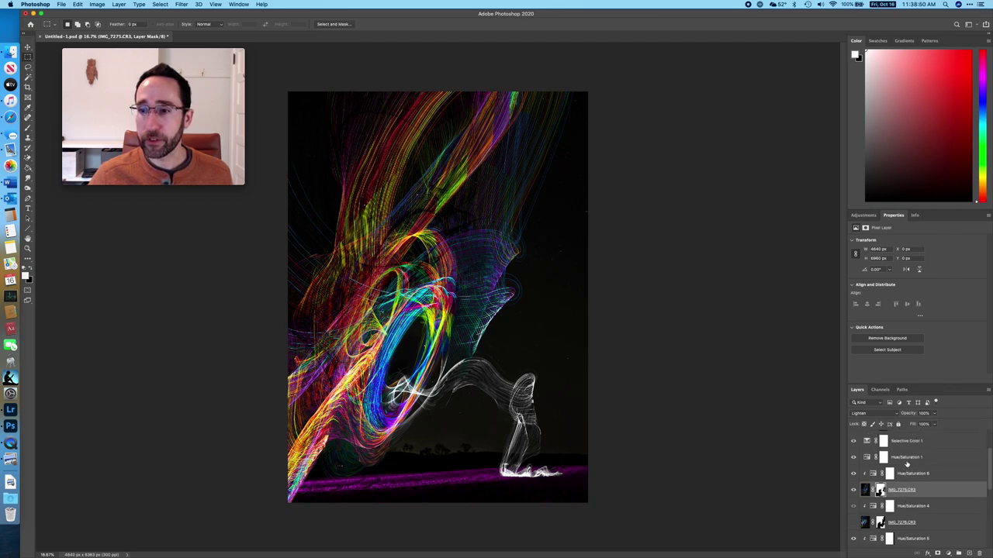
left_click(909, 458)
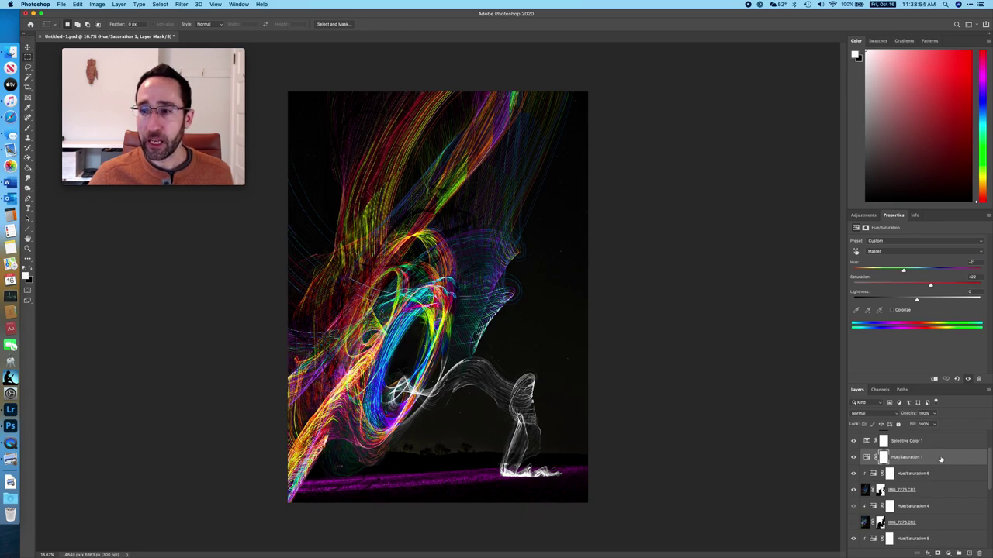
left_click(941, 459)
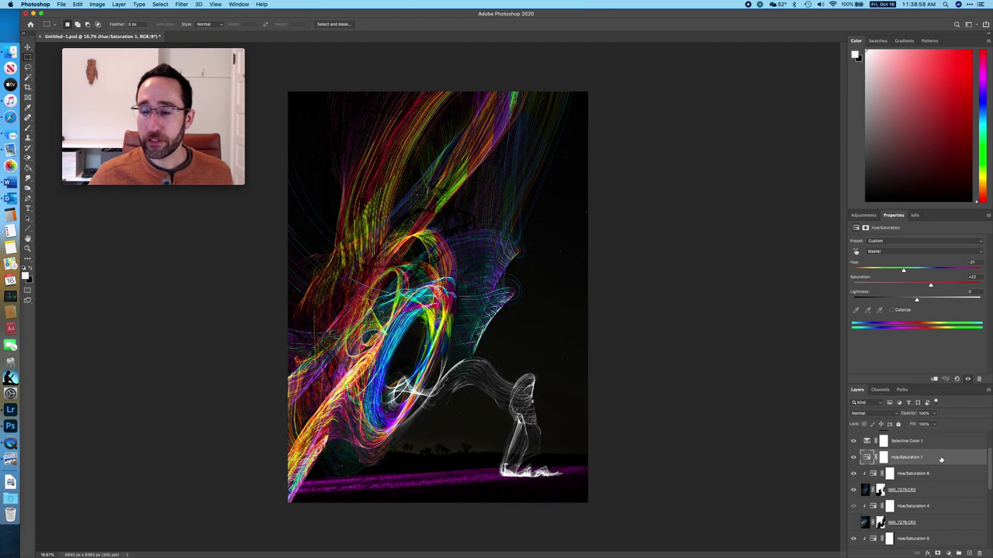
right_click(941, 460)
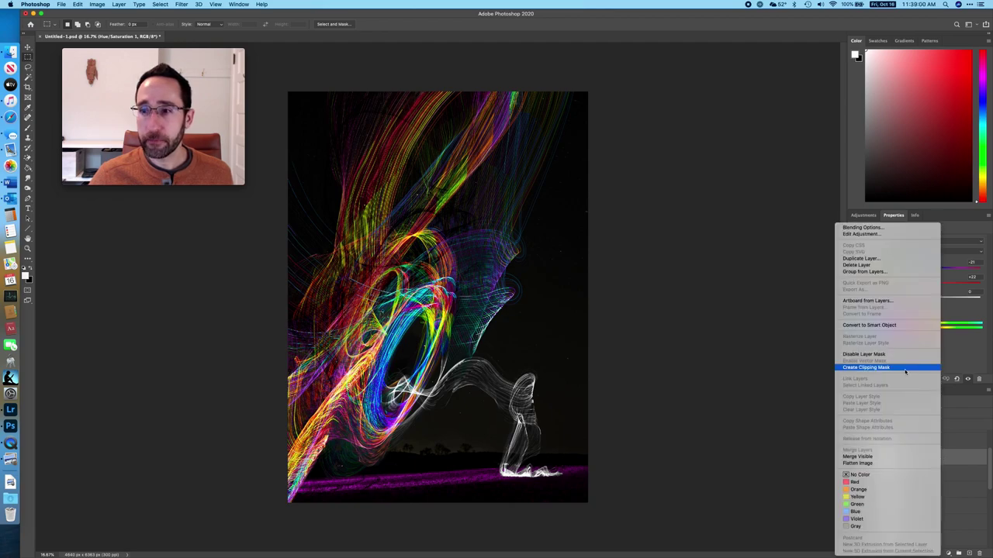
left_click(904, 368)
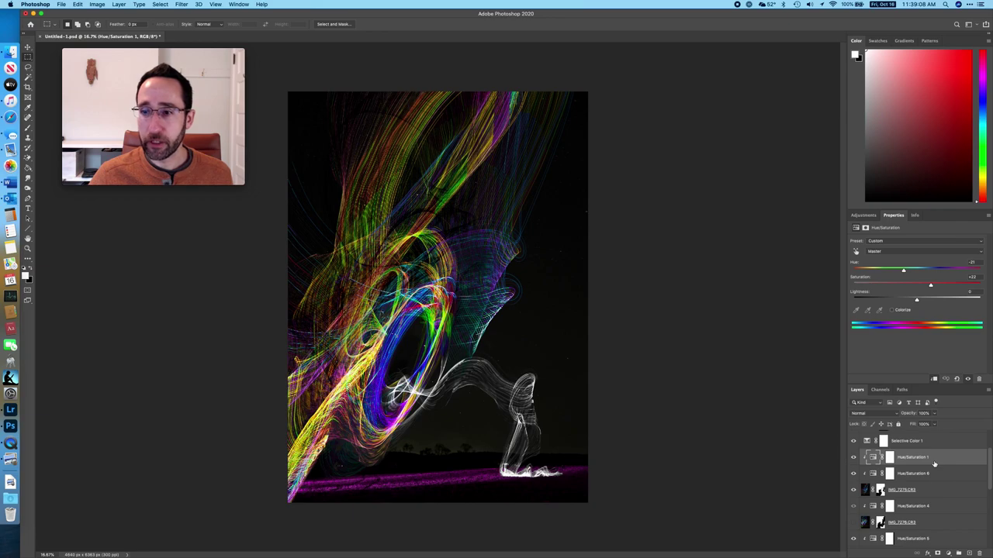
key("super+alt+g")
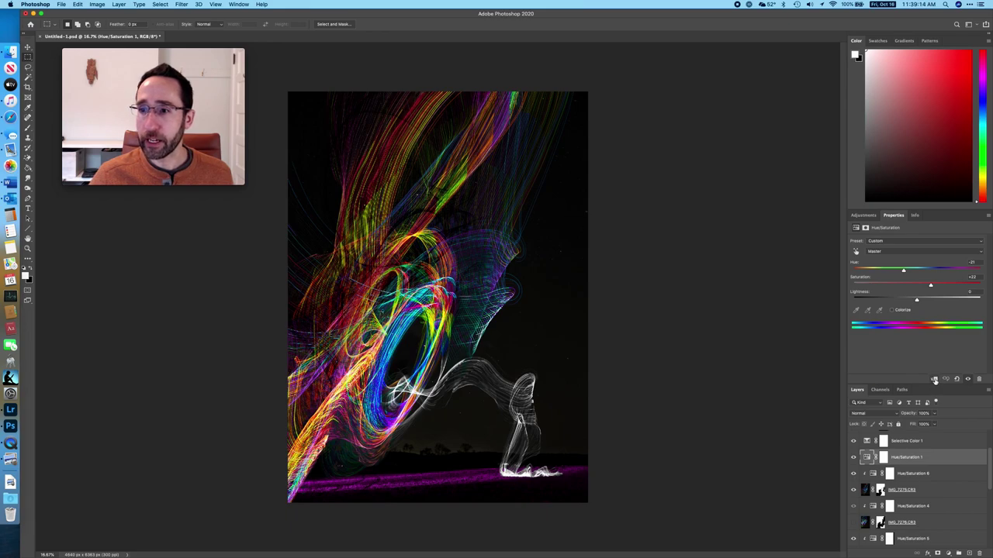
left_click(935, 379)
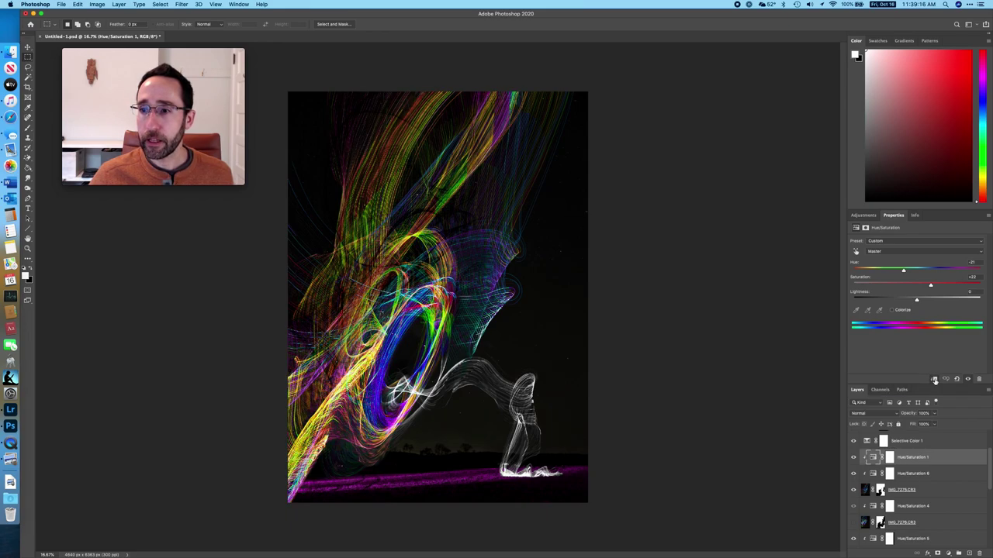
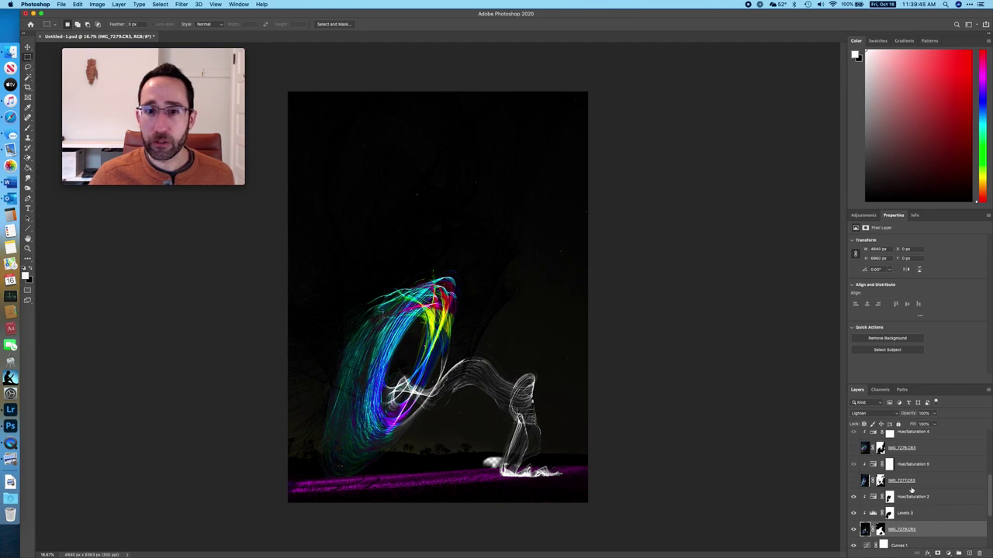
Remove the layer mask from the IMG_7279.CR3 layer to view the unmasked photo, and undo the removal
left_click(882, 533)
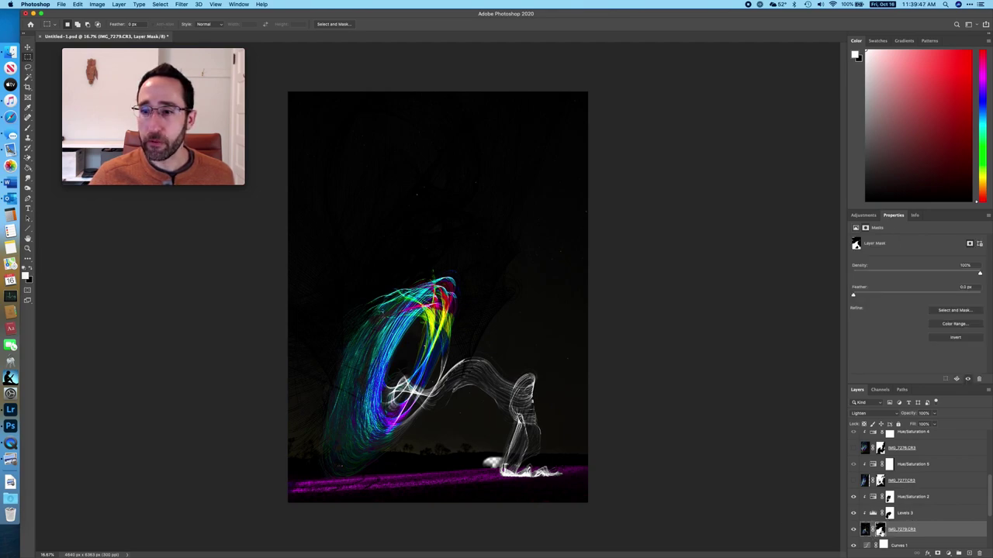
right_click(882, 533)
left_click(909, 504)
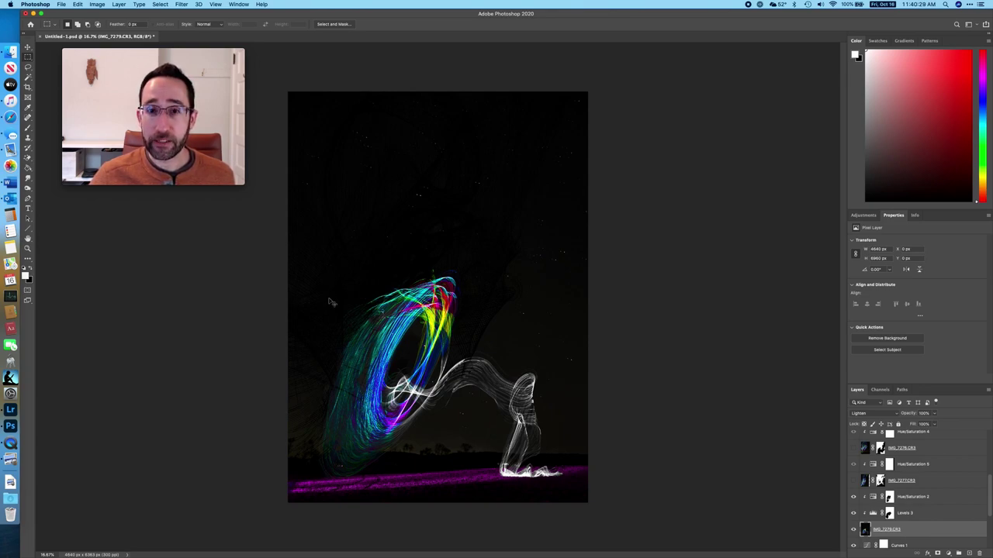
key("super+z")
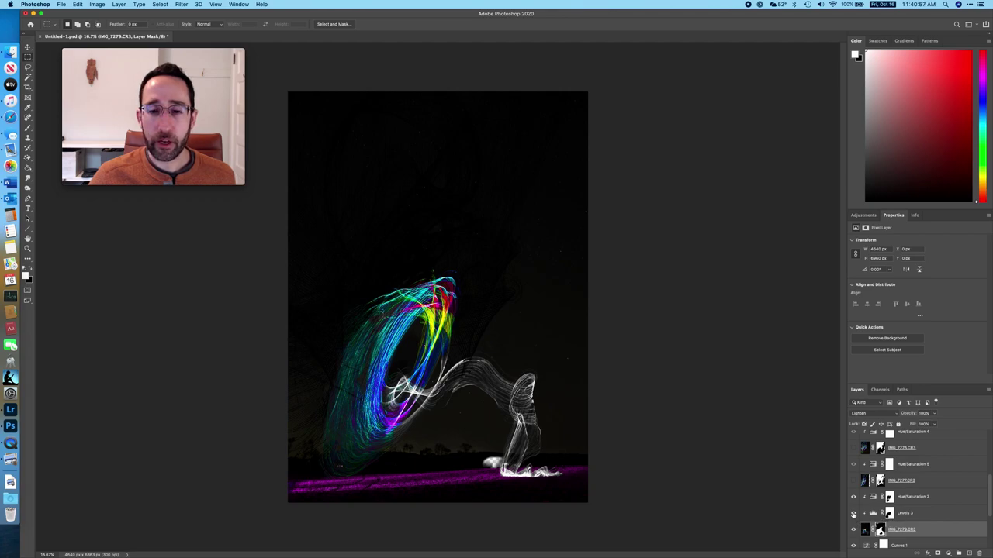
Examine the mask and settings of the Levels 3 adjustment and compare the white trails with and without it, leaving it enabled
left_click(853, 514)
left_click(854, 514)
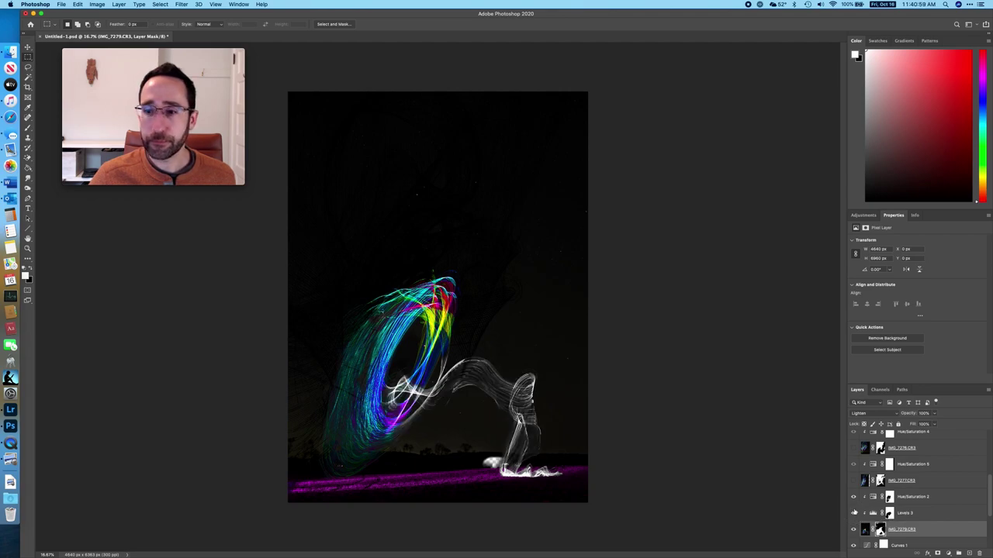
left_click(889, 515)
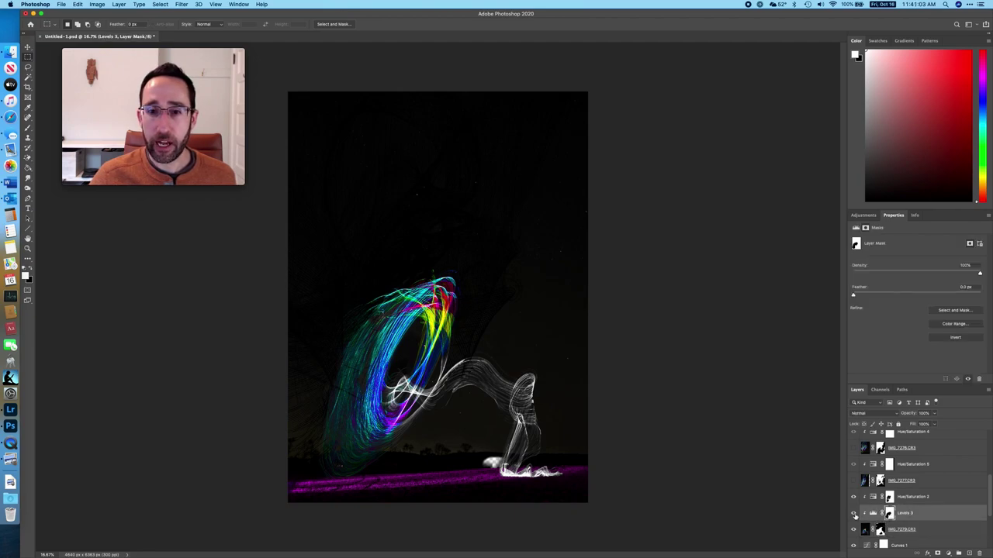
left_click(872, 513)
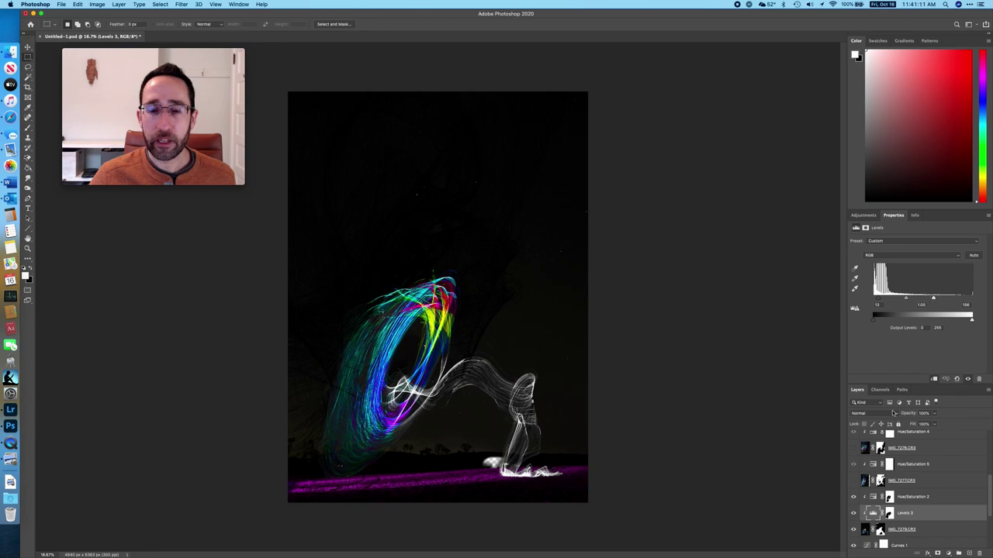
left_click(853, 514)
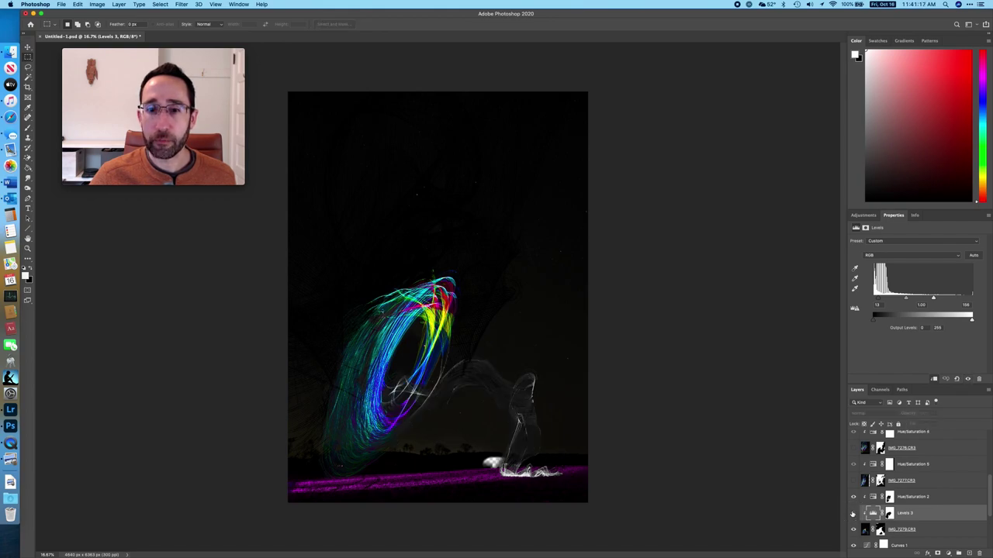
left_click(853, 515)
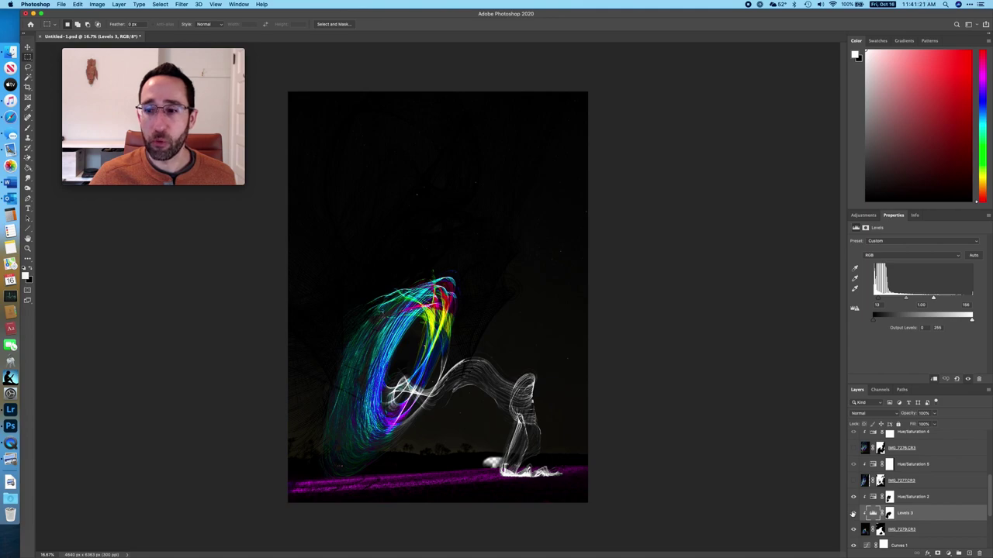
Compare the figure's light trails with and without the Hue/Saturation 2 adjustment and test its saturation slider, keeping Saturation at -100
left_click(911, 499)
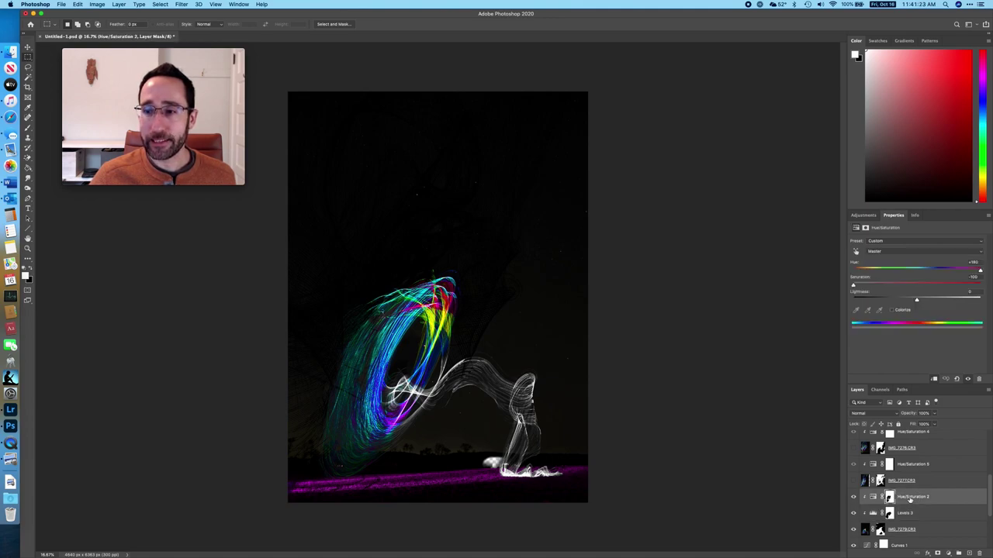
left_click(854, 498)
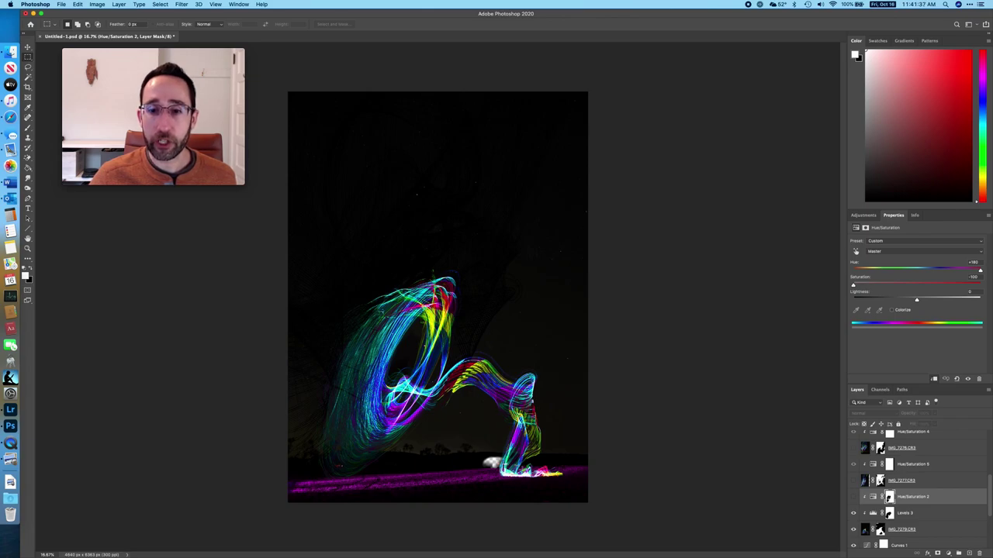
left_click(854, 497)
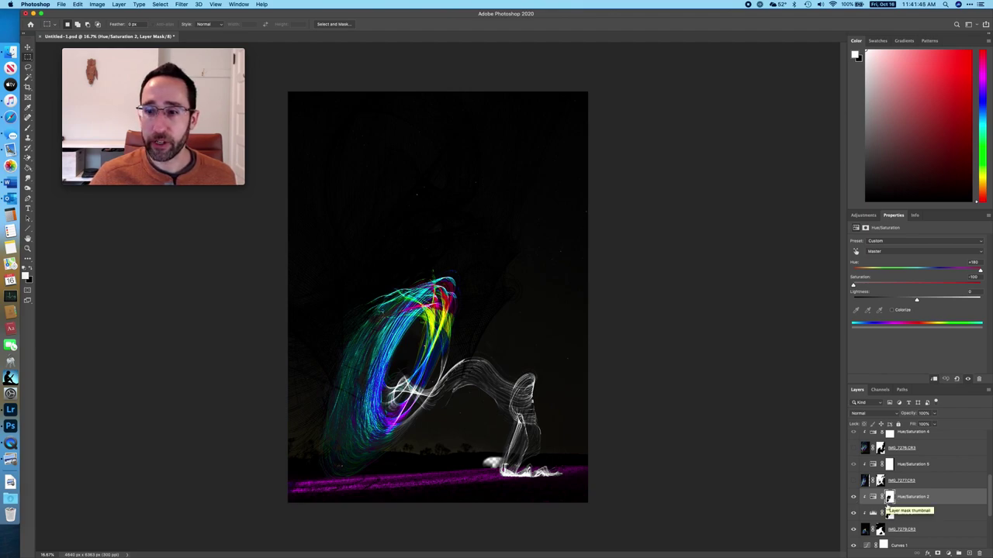
left_click(875, 498)
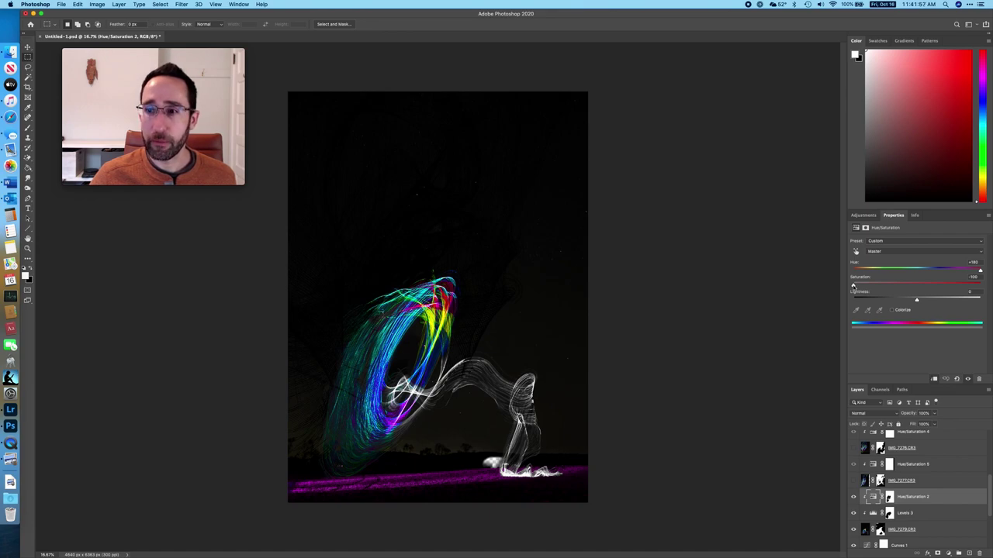
left_click_drag(853, 287, 778, 301)
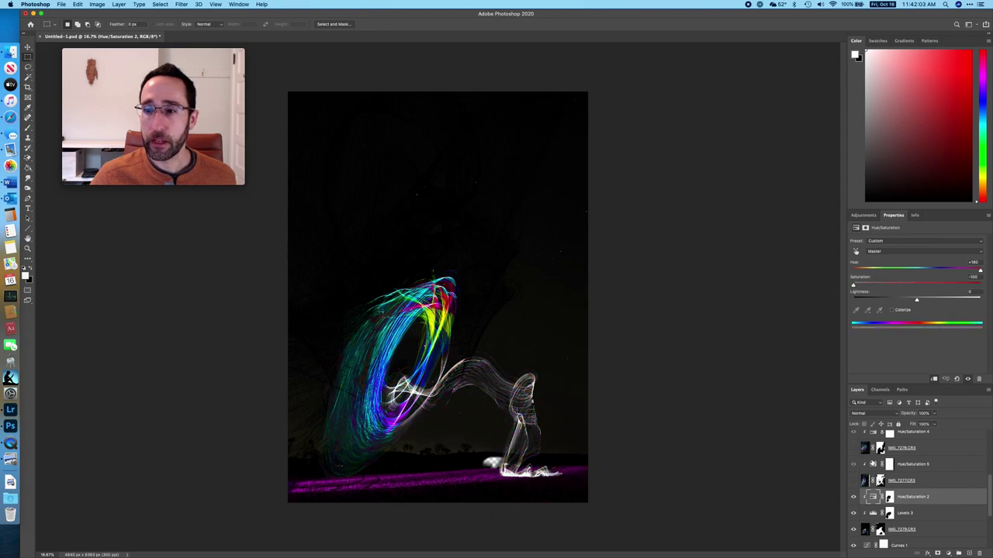
Disable the layer mask of the Hue/Saturation 2 adjustment so the desaturation covers all of the IMG_7279.CR3 light trails
left_click(890, 497)
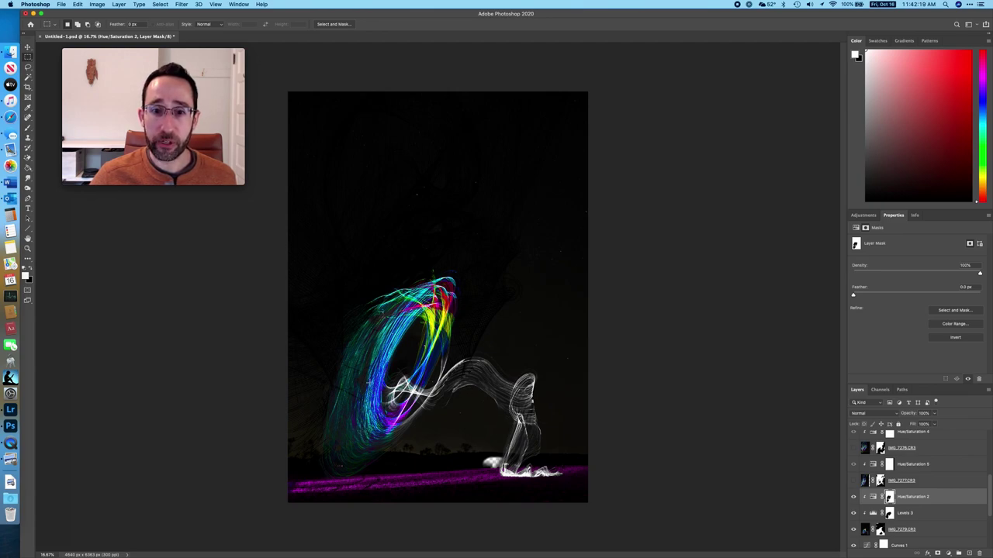
right_click(891, 500)
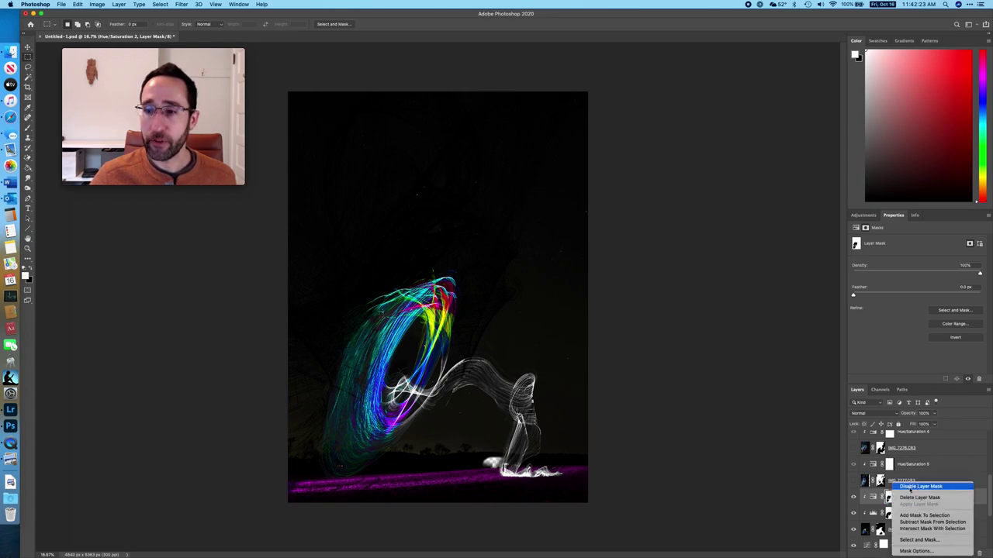
left_click(909, 487)
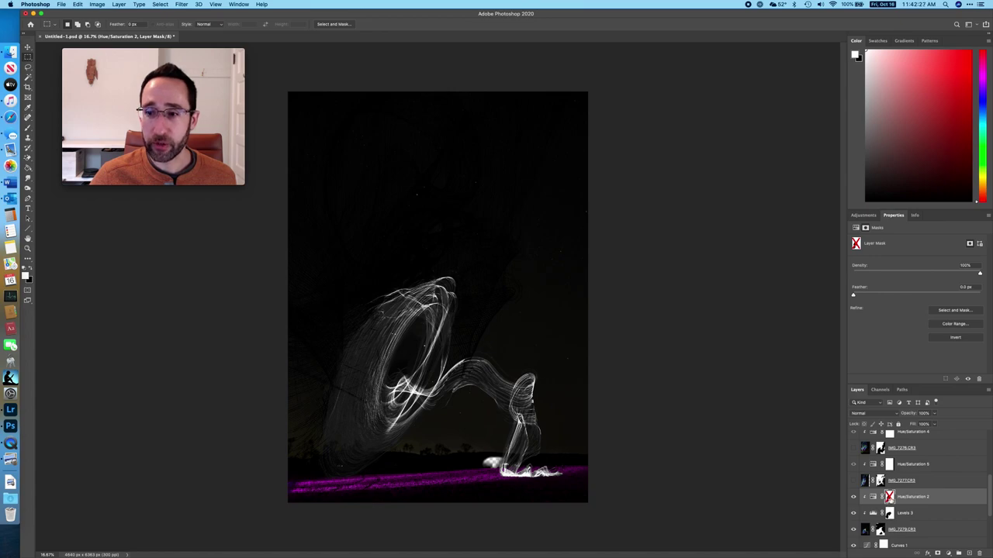
Re-enable the layer mask of the Hue/Saturation 2 adjustment
right_click(889, 497)
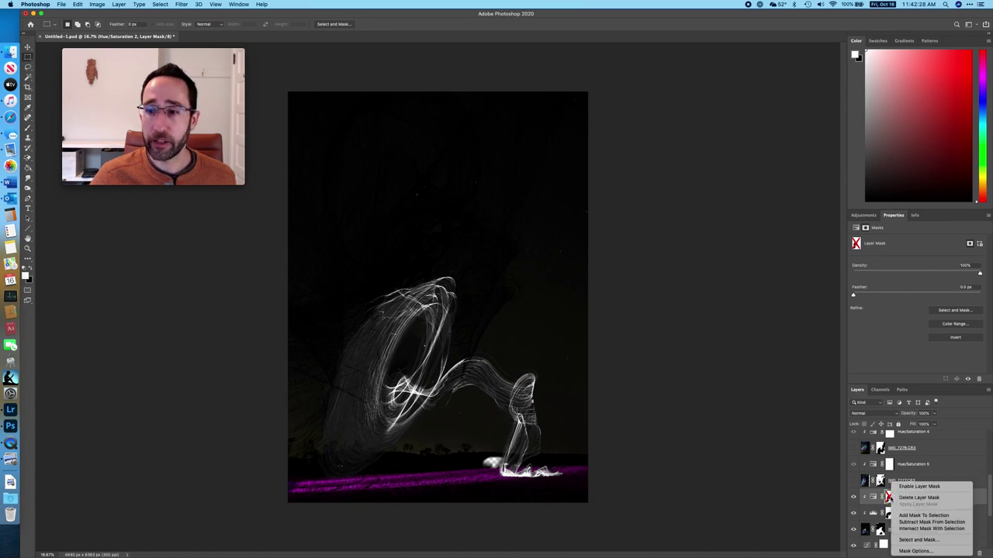
left_click(907, 491)
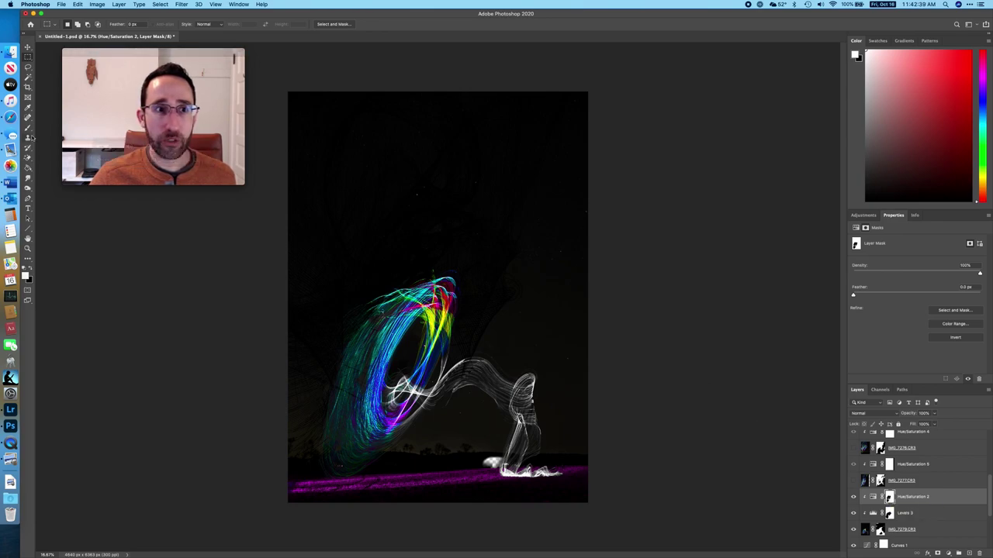
Paint black with the Brush on the Hue/Saturation 2 mask over the white arm and figure trails, and undo the painting
left_click(27, 128)
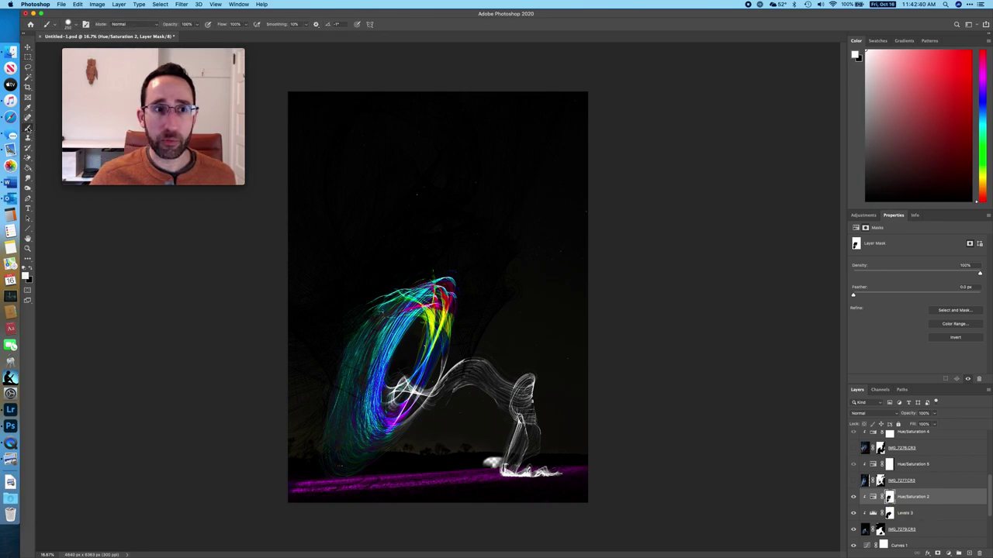
left_click(31, 270)
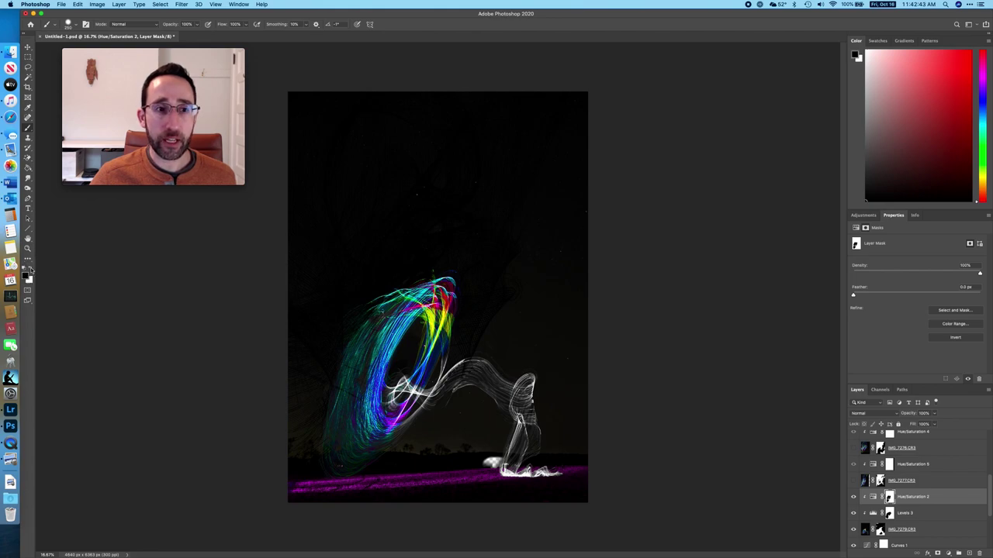
left_click(31, 269)
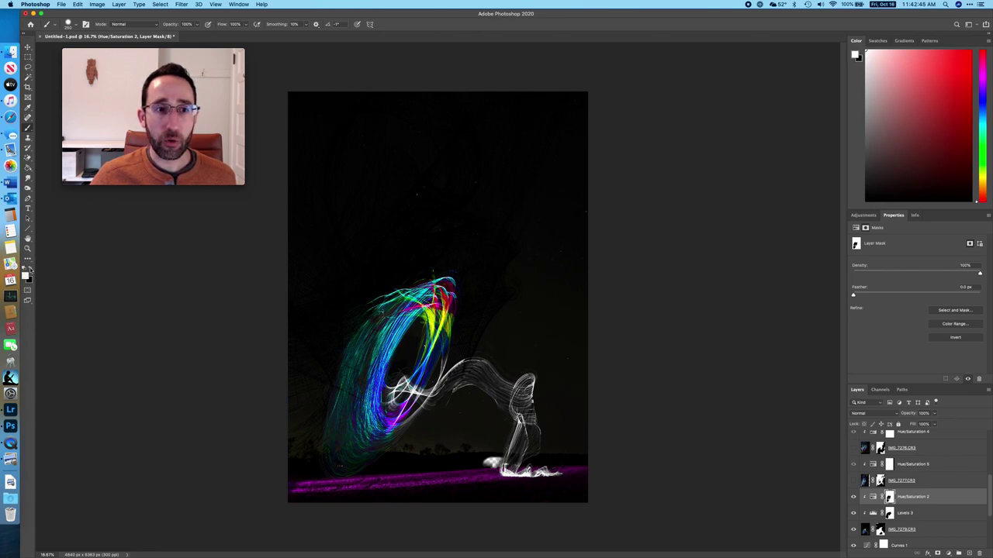
left_click(31, 269)
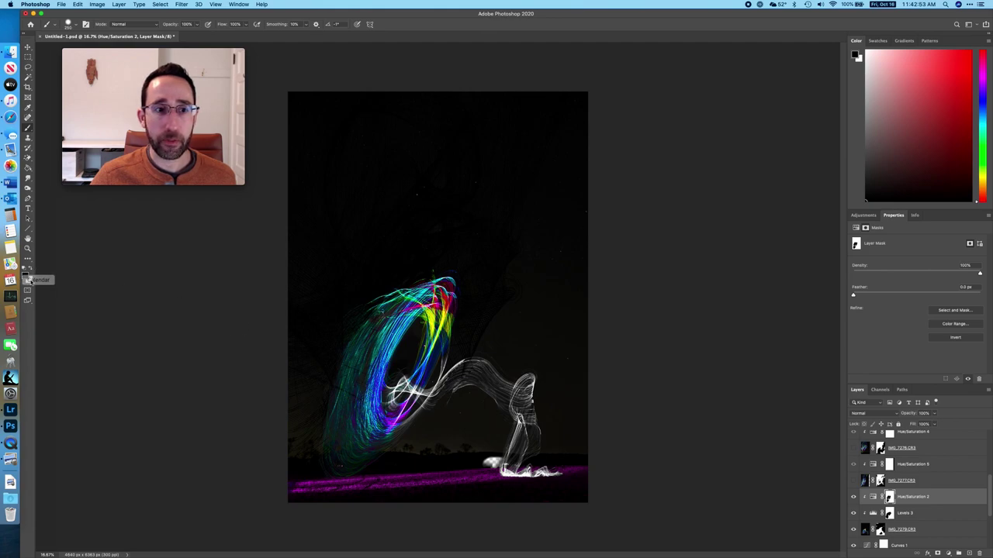
mouse_move(396, 386)
left_mouse_down()
mouse_move(420, 380)
mouse_move(403, 386)
mouse_move(403, 404)
mouse_move(421, 404)
mouse_move(448, 389)
mouse_move(456, 362)
mouse_move(472, 362)
mouse_move(465, 381)
mouse_move(500, 381)
mouse_move(483, 382)
mouse_move(481, 352)
mouse_move(488, 409)
left_mouse_up()
mouse_move(515, 401)
left_mouse_down()
mouse_move(516, 459)
mouse_move(486, 452)
left_mouse_up()
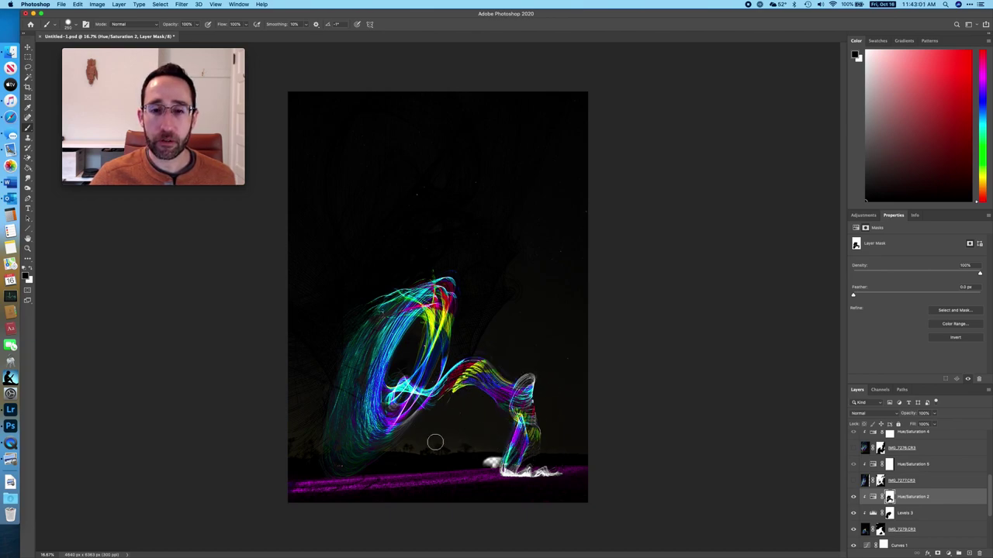
key("super+z")
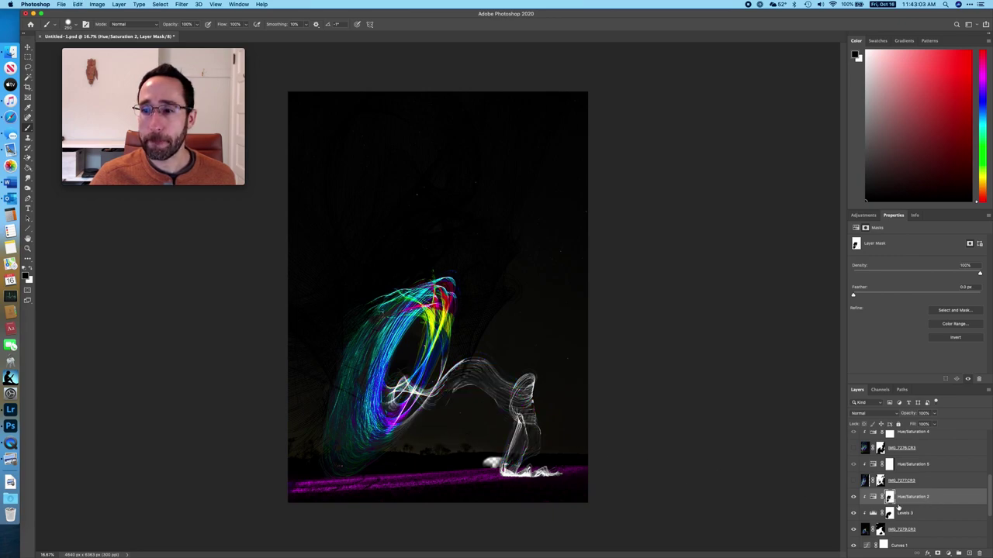
Compare the purple foreground with and without the IMG_7290.CR3 layer, leaving the layer visible
scroll(902, 500, "down", 3)
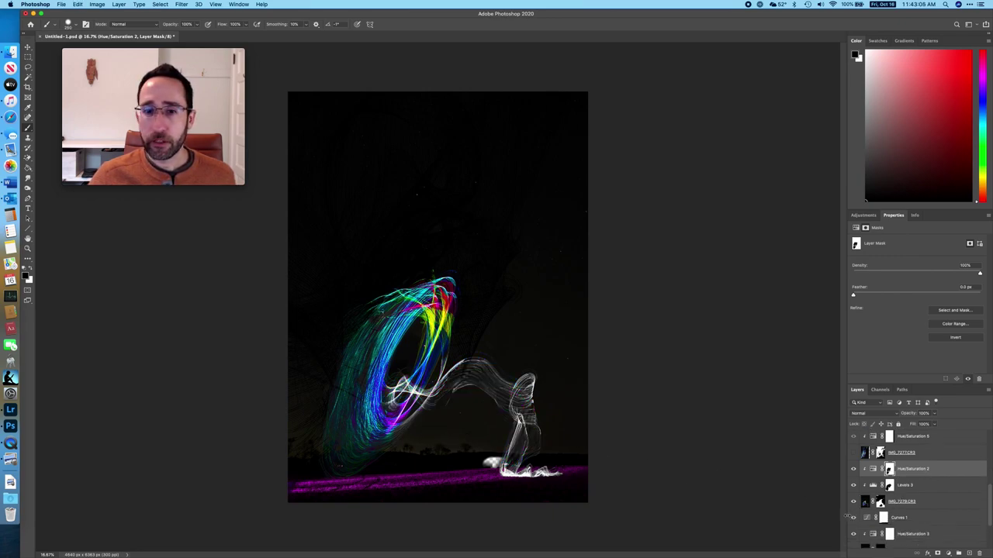
scroll(854, 516, "down", 2)
scroll(854, 518, "down", 1)
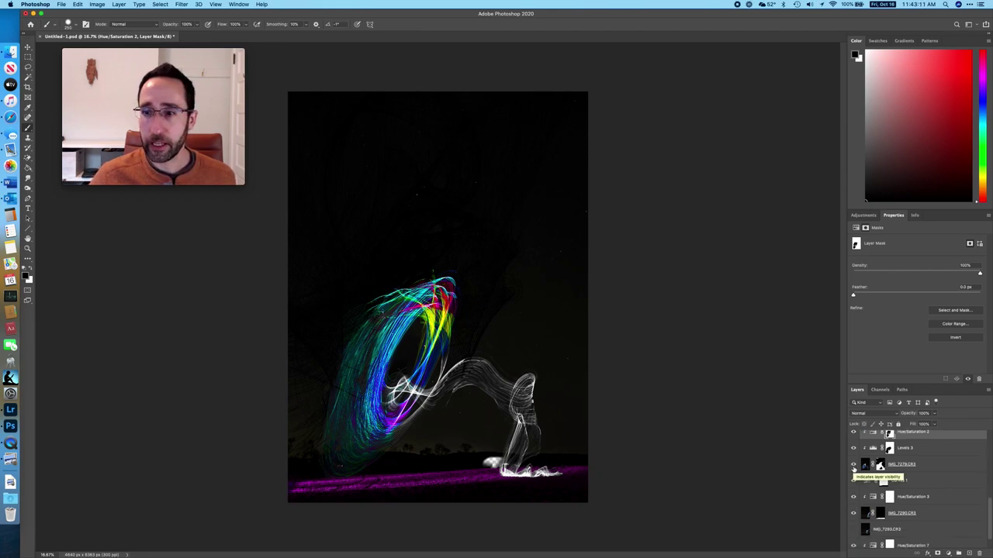
left_click(853, 513)
left_click(853, 513)
left_click(853, 513)
left_click(853, 514)
left_click(854, 514)
left_click(853, 513)
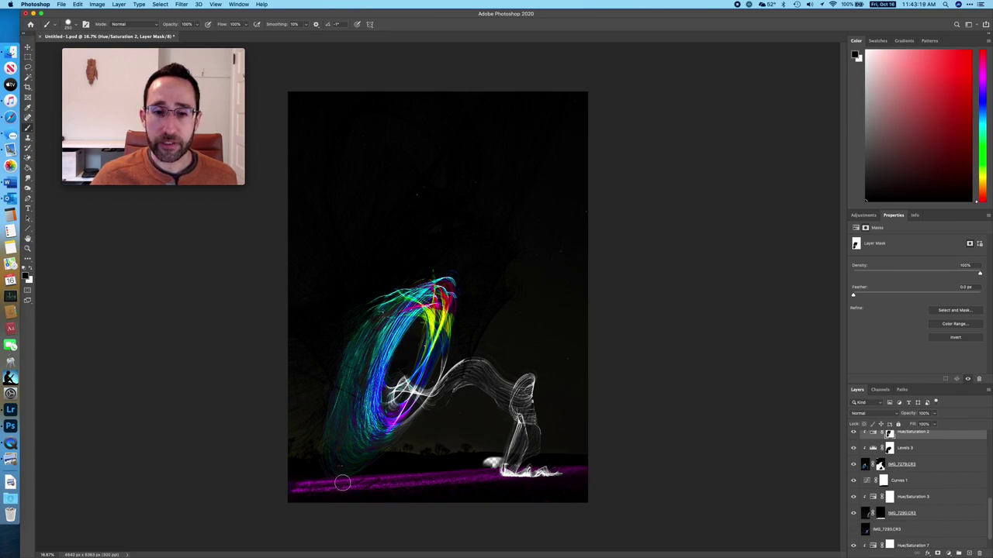
Temporarily disable the layer mask of IMG_7290.CR3 to view its full light trails, and enable the mask again
left_click(881, 515)
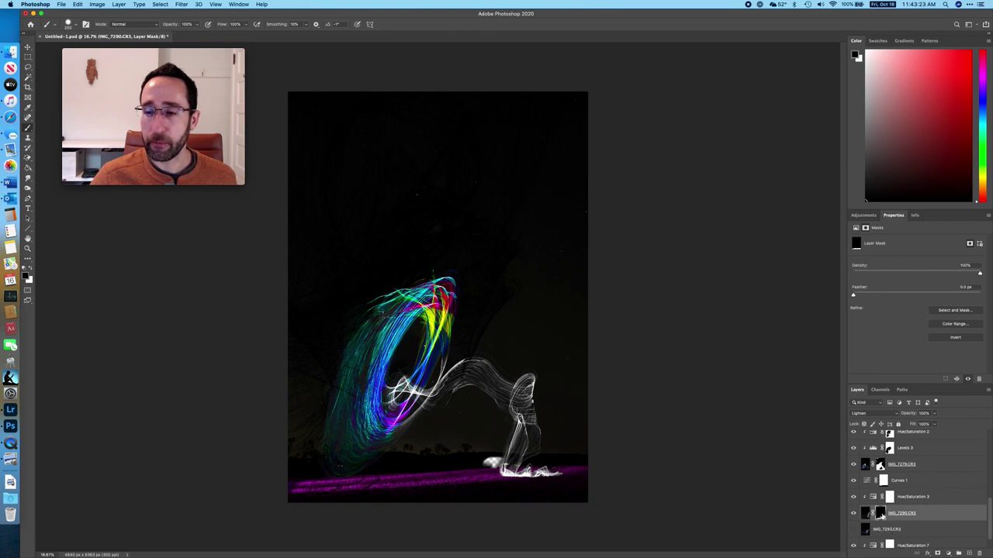
right_click(880, 514)
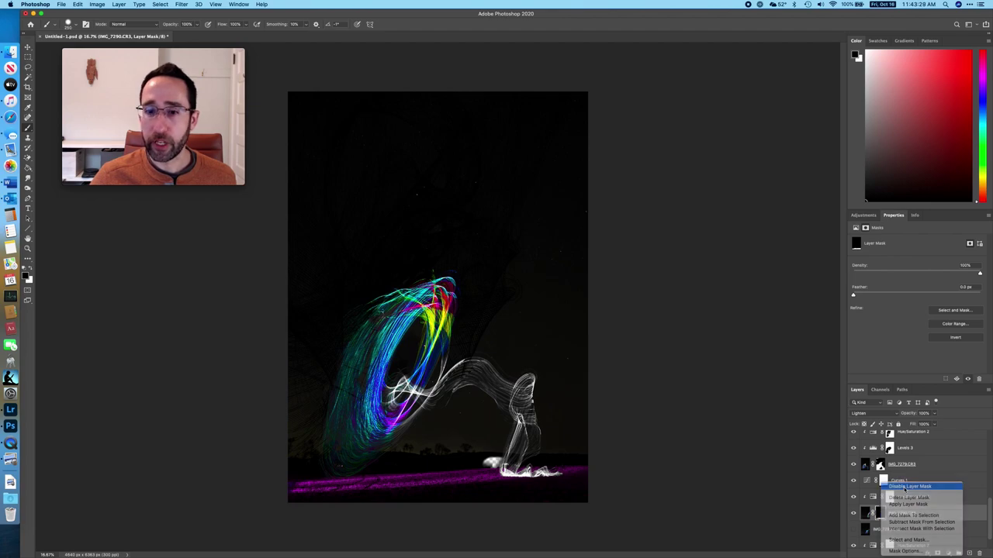
left_click(905, 487)
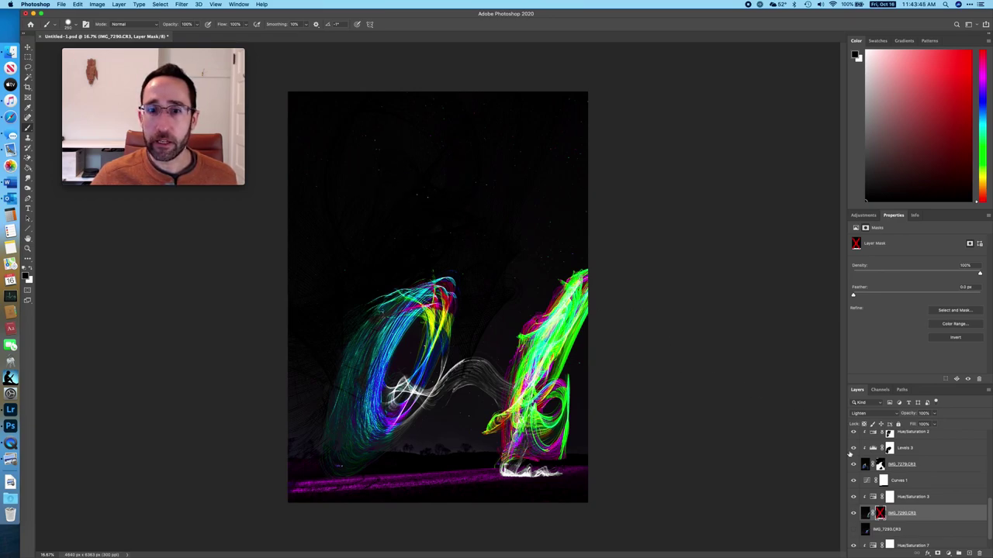
right_click(882, 515)
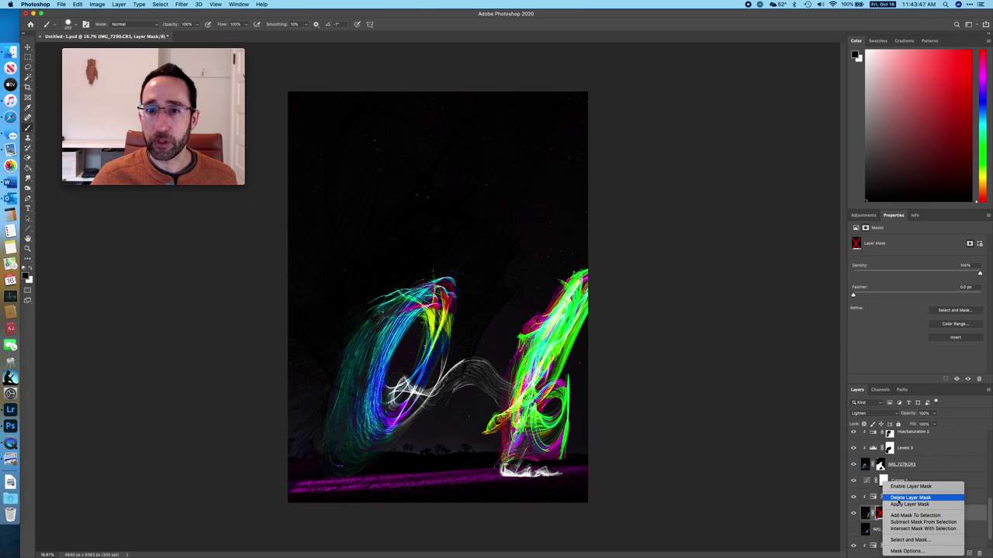
left_click(902, 487)
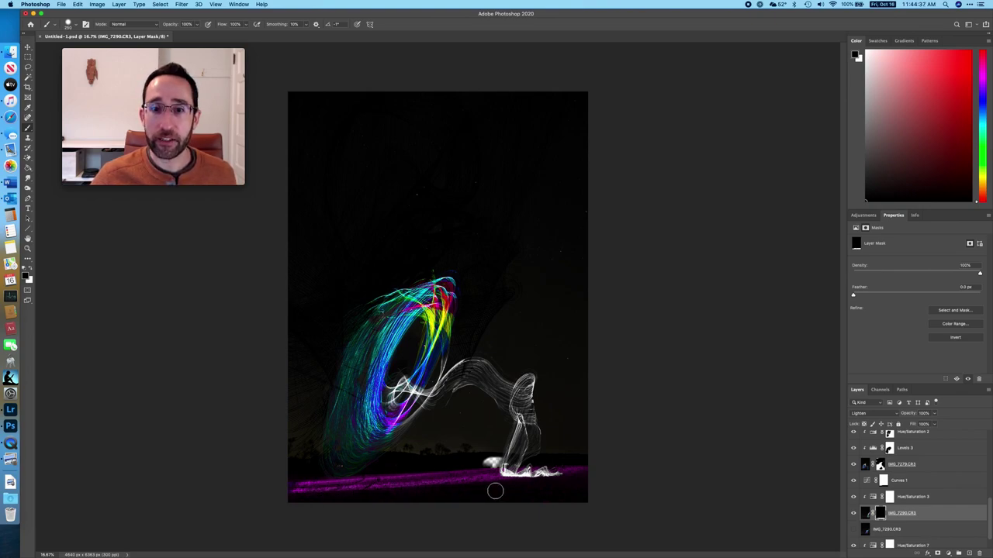
Compare the ground colour with and without the Hue/Saturation 3 adjustment, leaving it enabled
left_click(889, 499)
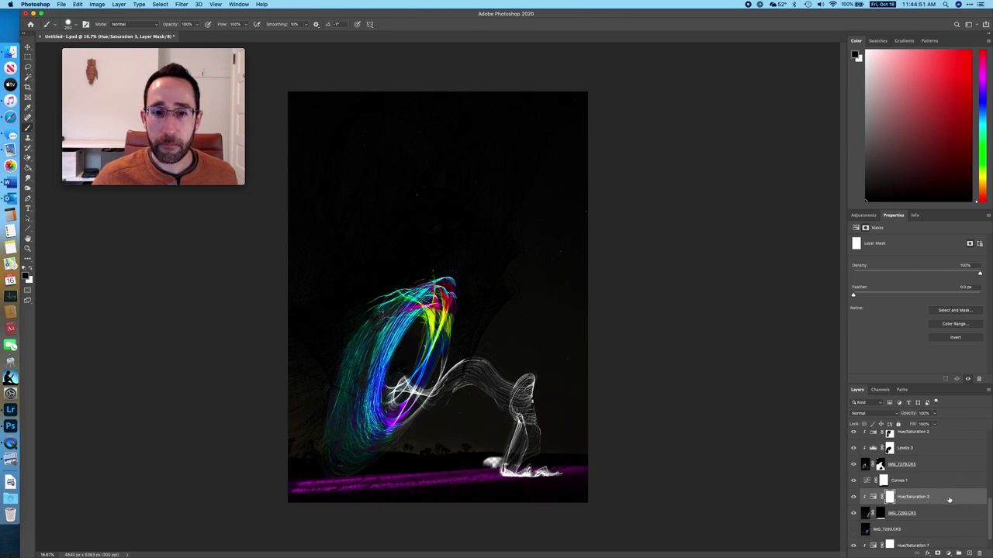
left_click(854, 497)
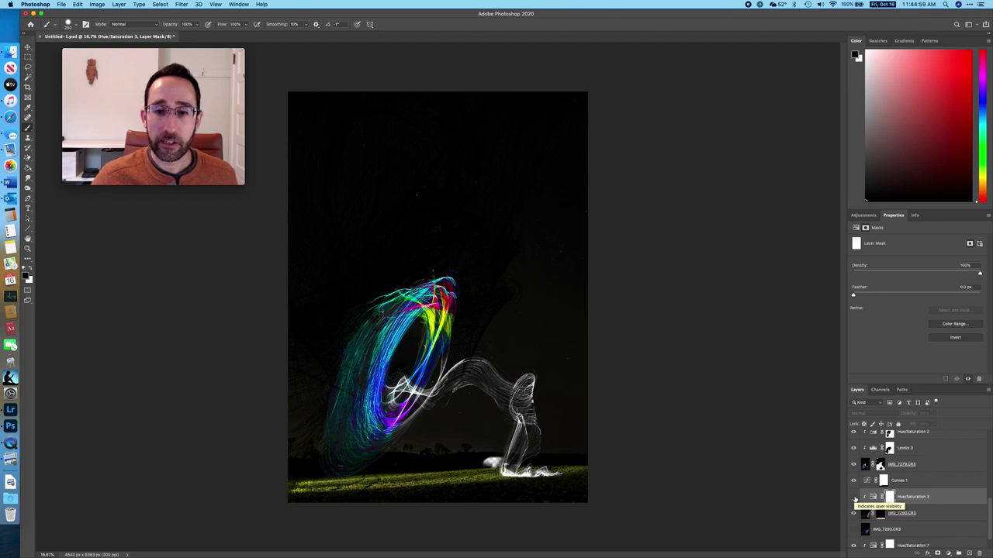
left_click(854, 497)
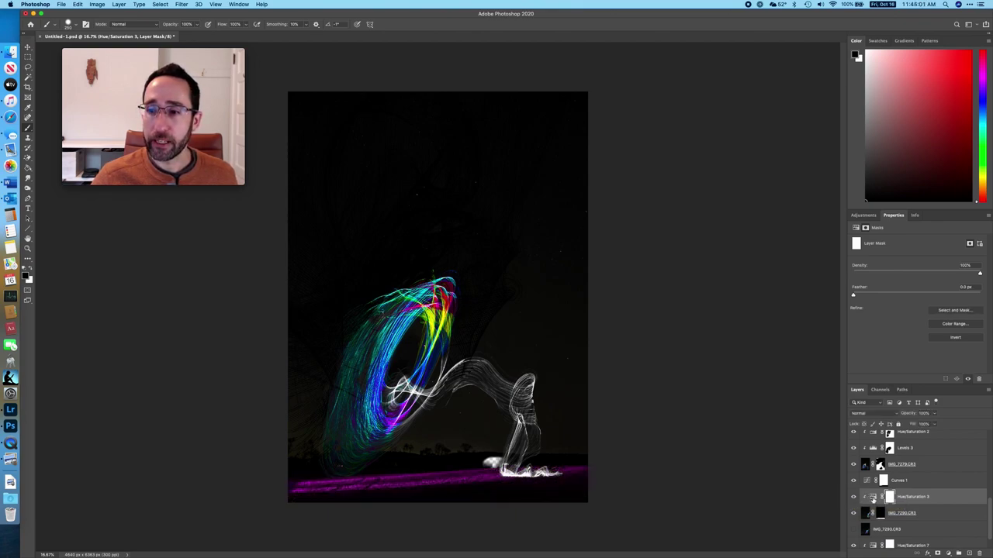
Try a pinker hue for the ground in the Hue/Saturation 3 adjustment, undo it, and set the saturation to +50
left_click(872, 497)
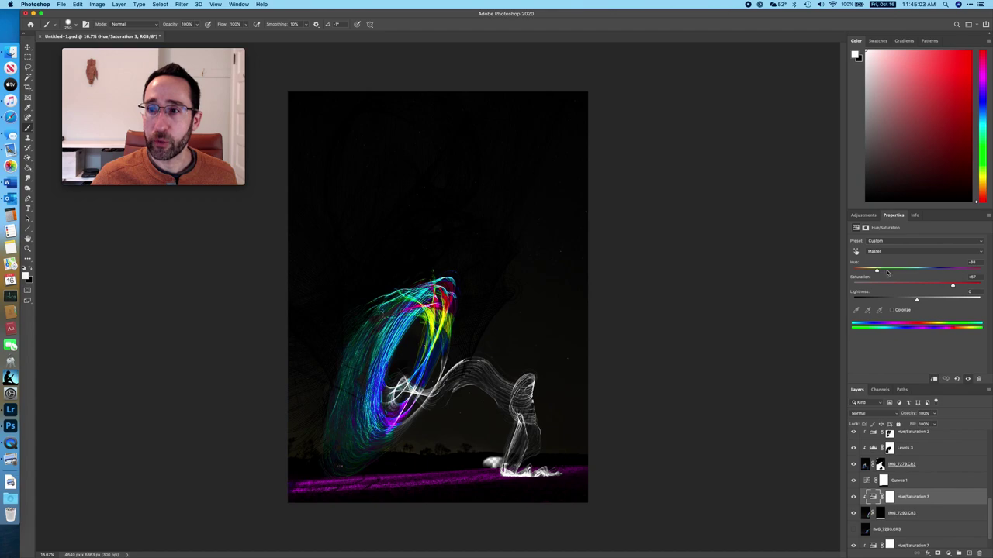
left_click_drag(877, 273, 900, 275)
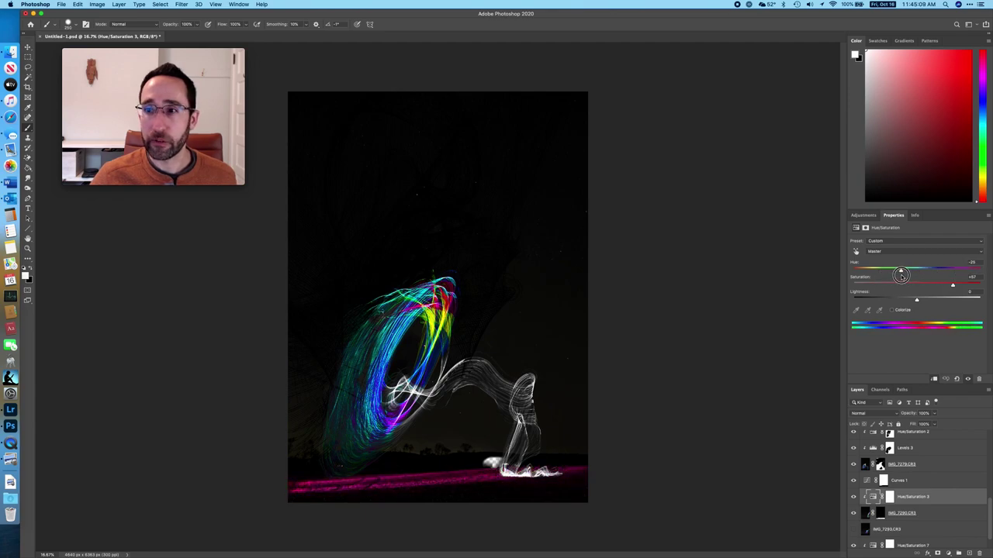
key("x")
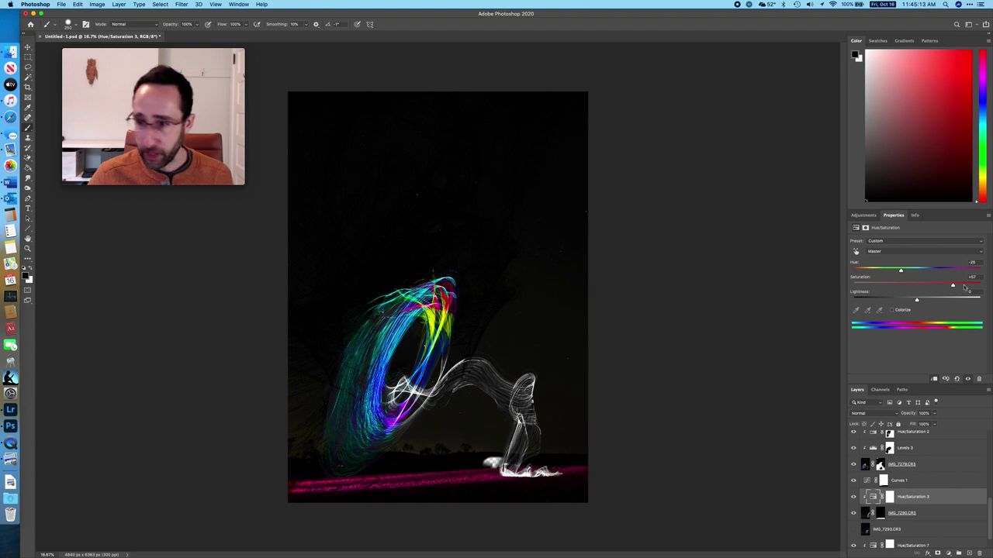
key("super+z")
mouse_move(953, 287)
left_mouse_down()
mouse_move(814, 302)
mouse_move(985, 289)
mouse_move(948, 292)
left_mouse_up()
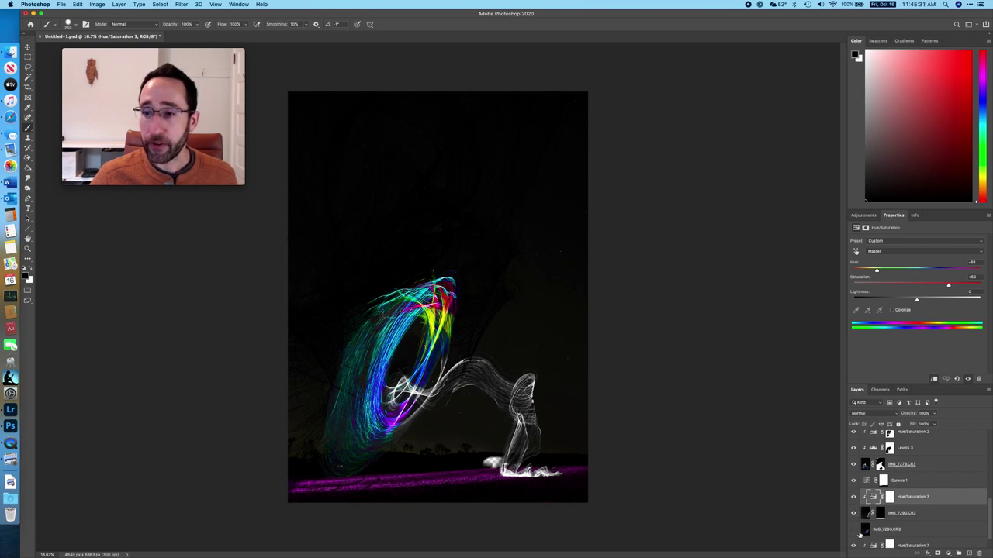
Compare the composite with and without Layer 1 at the base of the stack, leaving it visible and its image selected
scroll(857, 536, "down", 1)
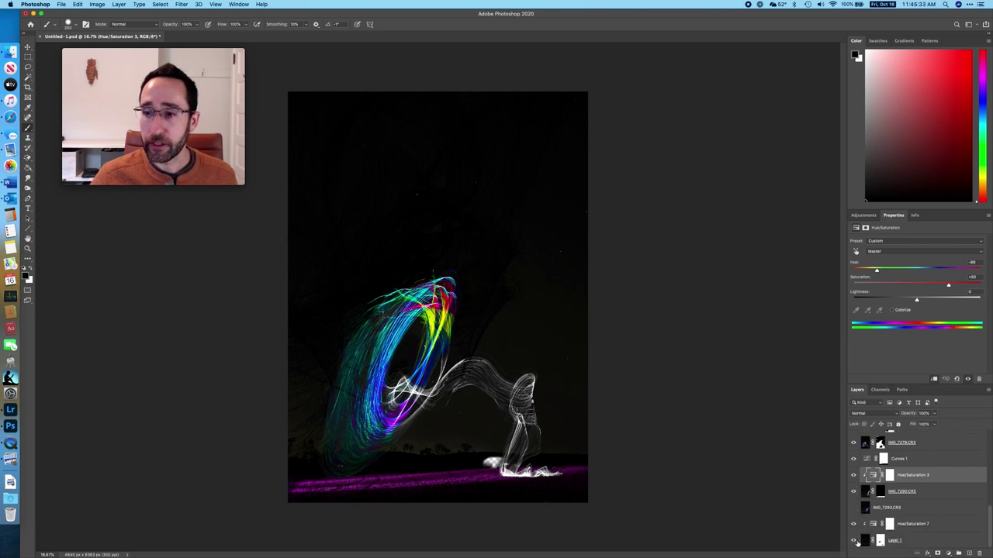
left_click(853, 540)
left_click(853, 540)
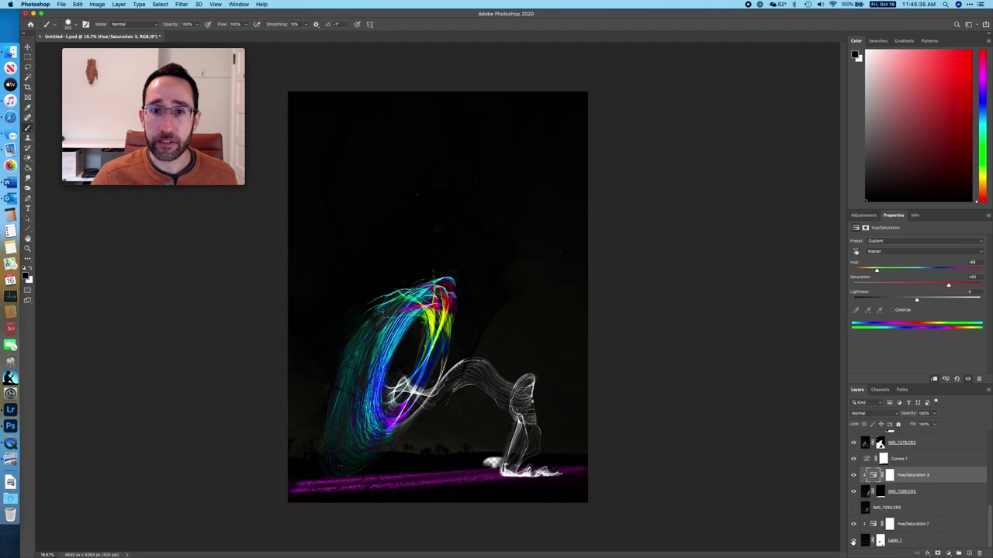
left_click(868, 543)
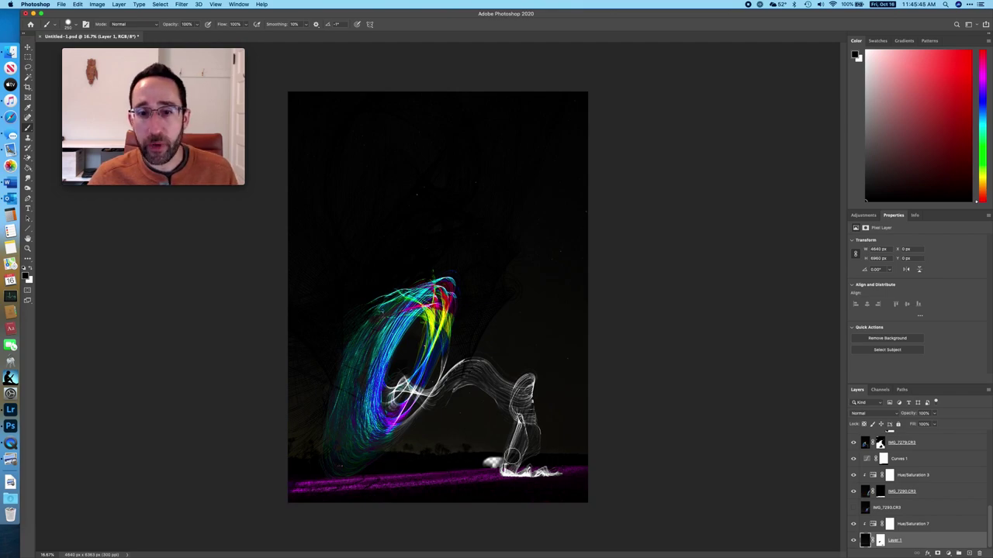
left_click(948, 549)
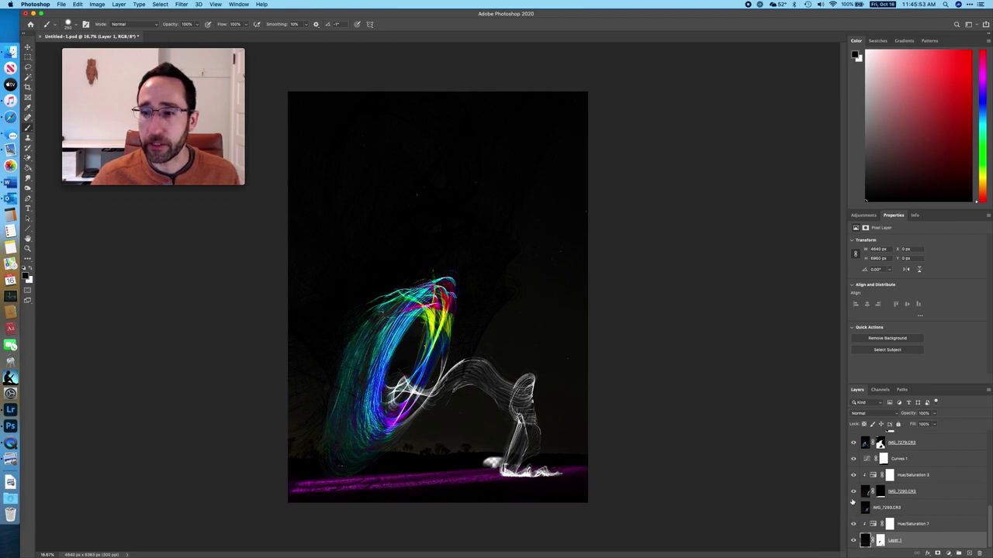
Hide IMG_7290.CR3 and compare the image with IMG_7279.CR3 and Layer 1 each switched off and back on
left_click(853, 492)
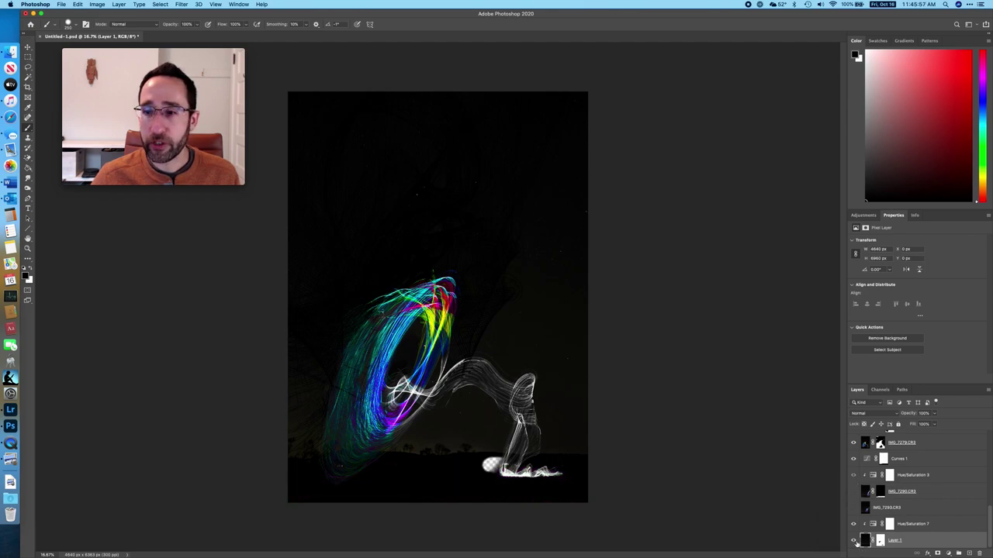
left_click(854, 443)
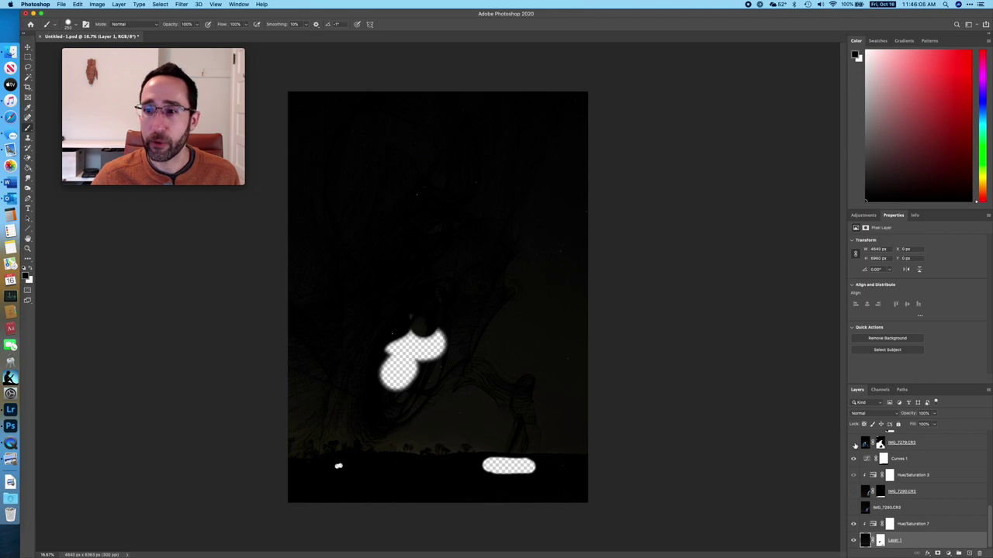
left_click(854, 443)
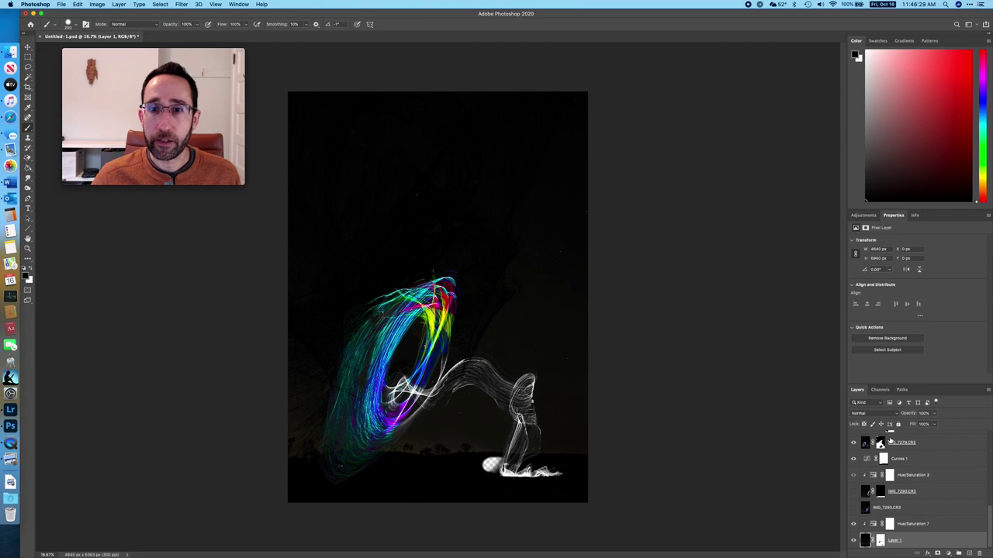
left_click(853, 542)
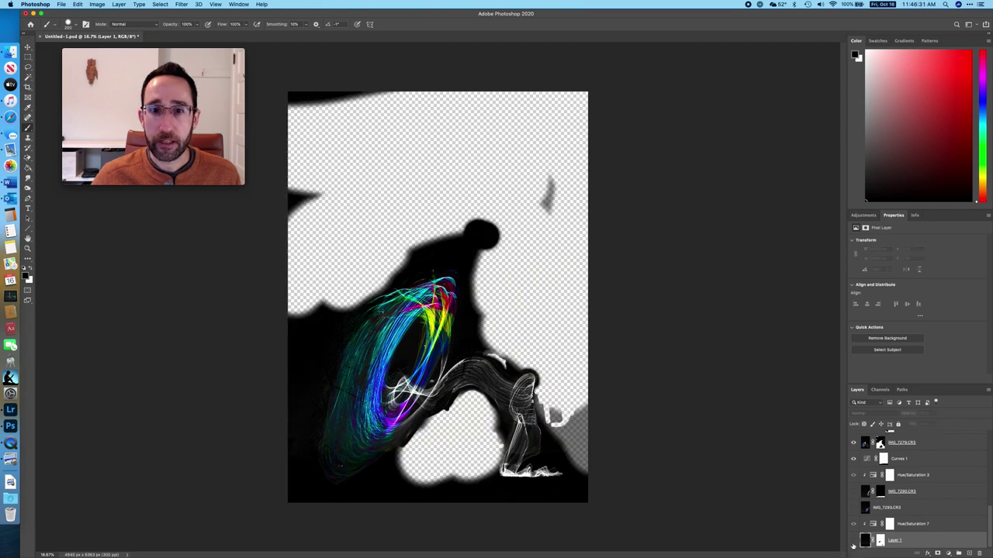
left_click(853, 541)
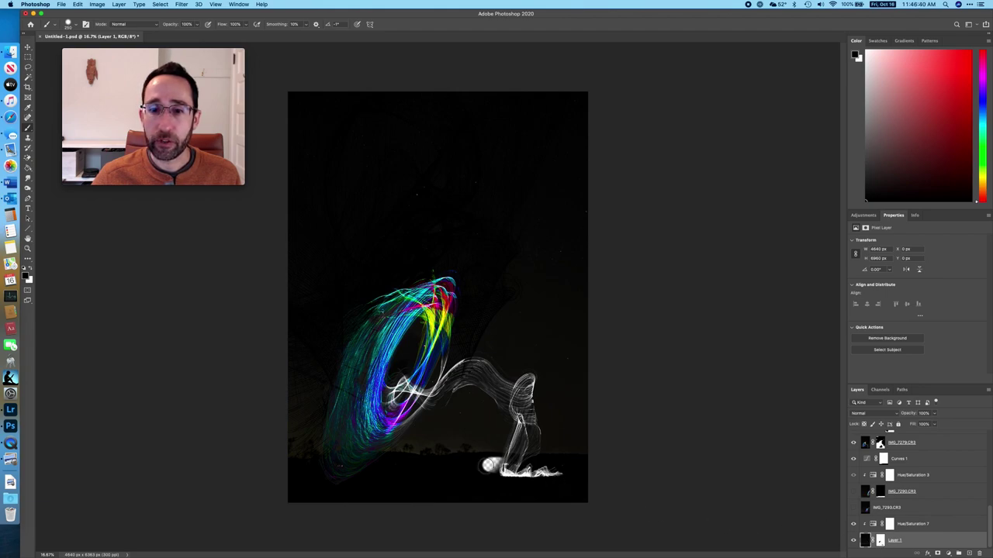
Inspect Layer 1's mask, reselect its image, and make the IMG_7290.CR3 layer visible again
left_click(880, 542)
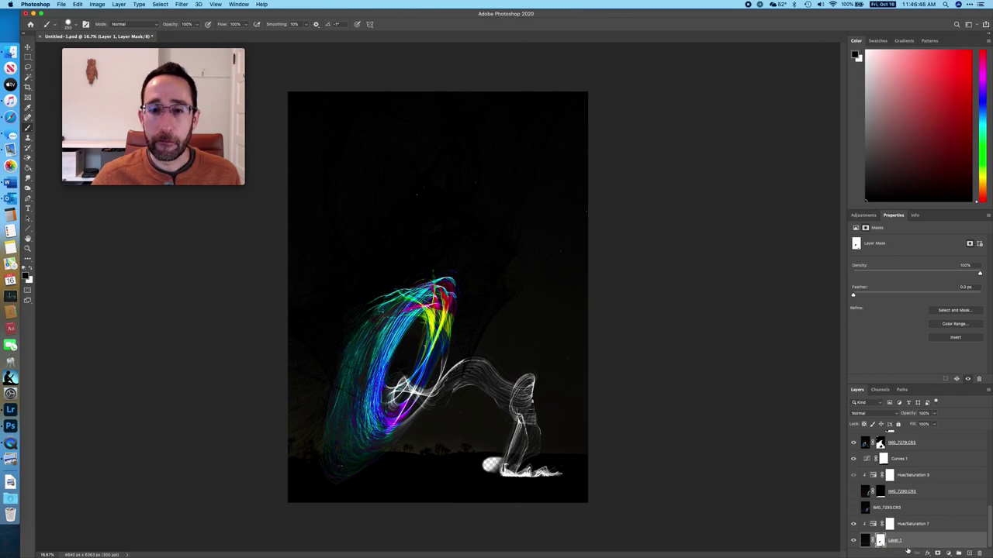
left_click(866, 541)
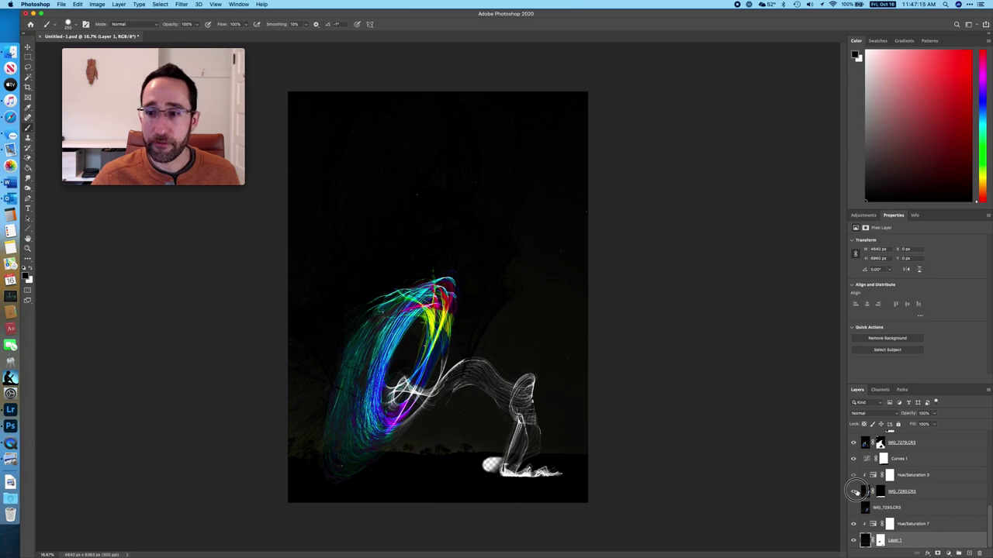
left_click(854, 491)
scroll(854, 497, "up", 4)
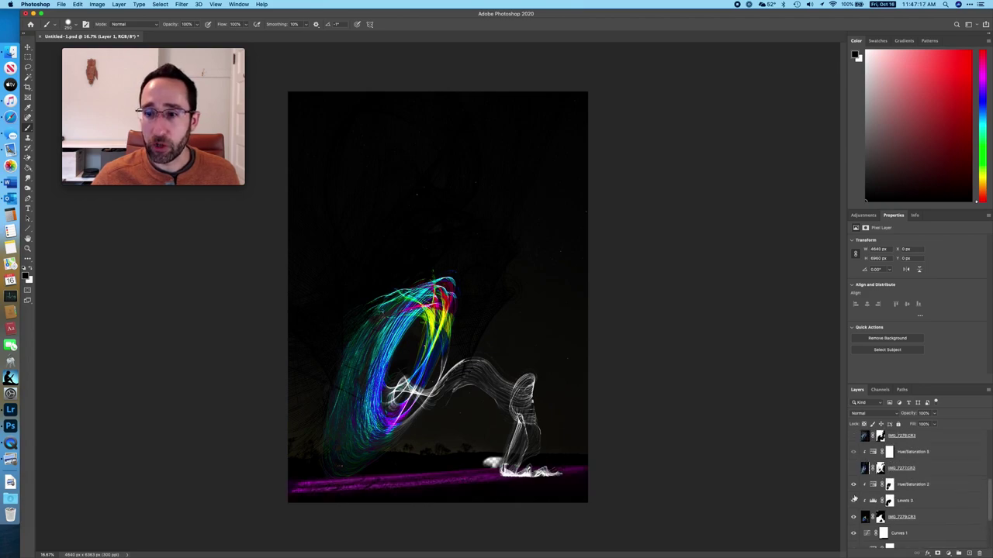
Make the photo layers IMG_7277.CR3, IMG_7276.CR3 and IMG_7275.CR3 visible again
left_click(854, 468)
scroll(857, 465, "up", 1)
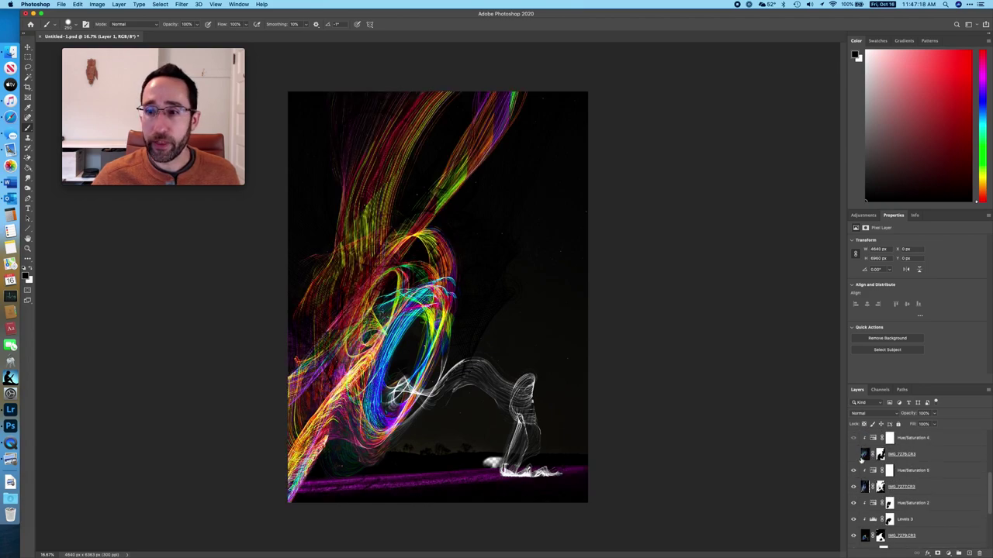
left_click(854, 454)
scroll(871, 485, "up", 2)
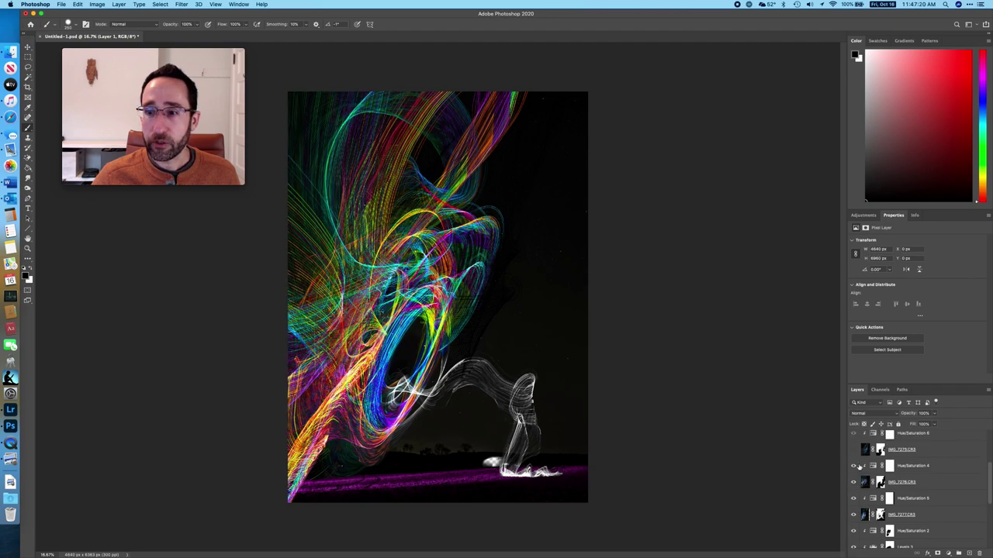
left_click(854, 450)
scroll(890, 519, "up", 2)
Select IMG_7293.CR3 near the base of the stack and compare the composite with and without it, leaving it hidden
scroll(889, 510, "down", 3)
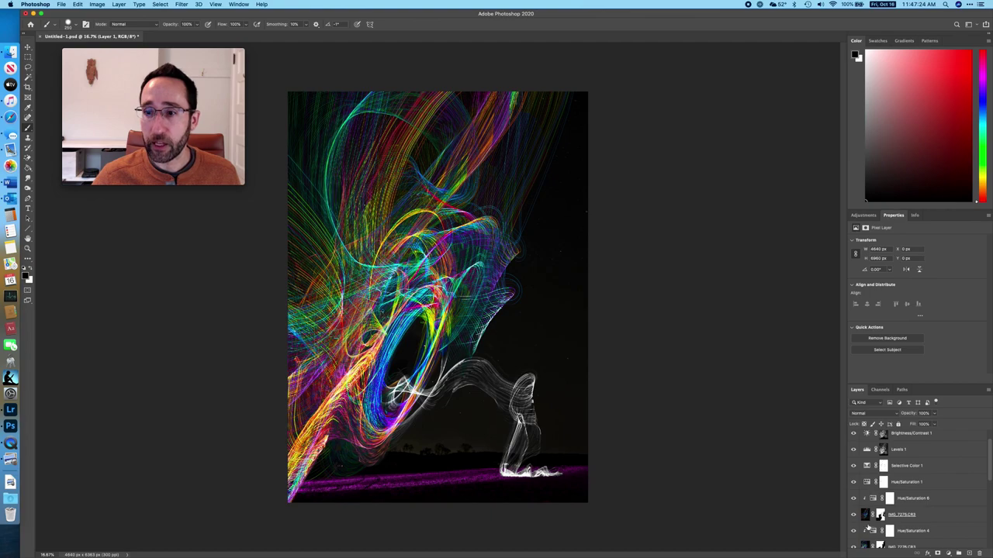
scroll(884, 515, "down", 3)
left_click(899, 510)
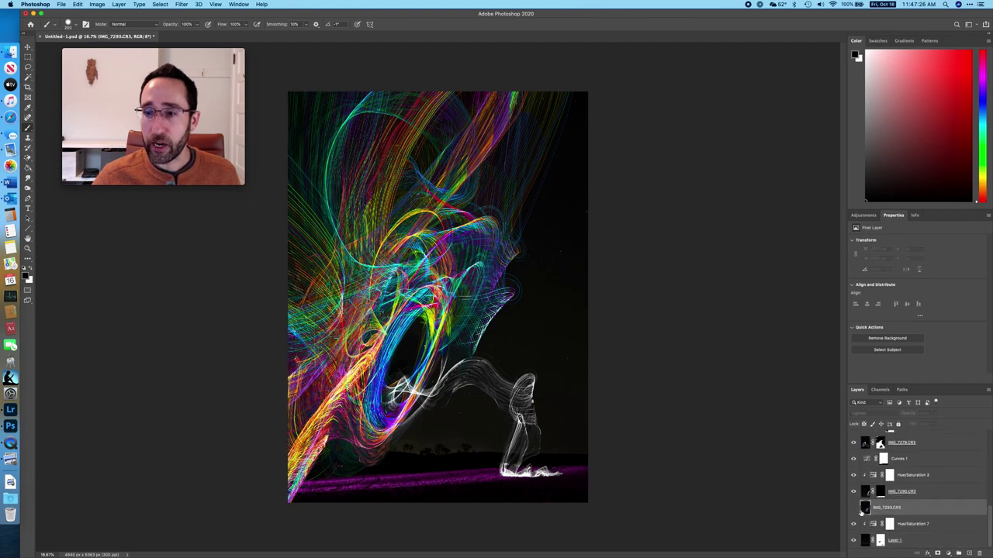
left_click(854, 509)
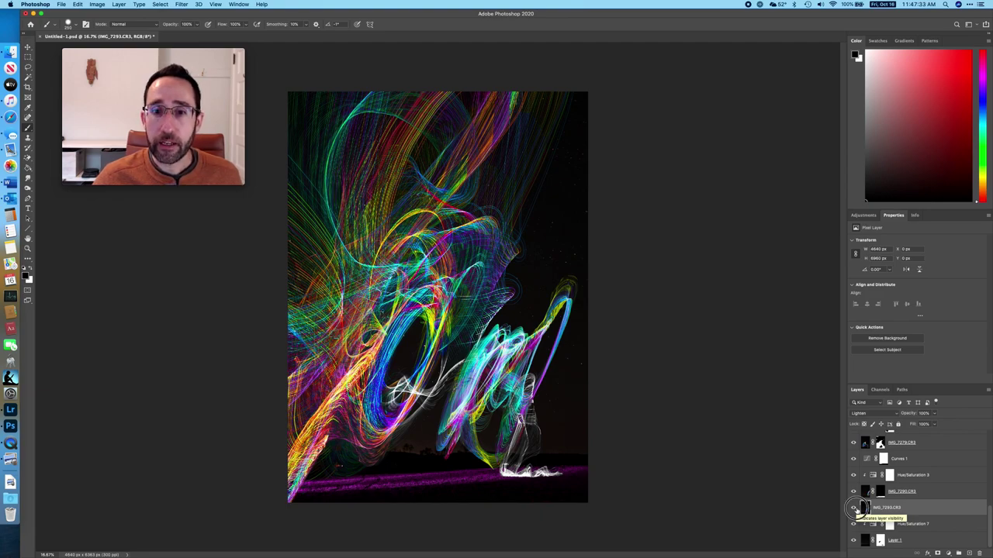
left_click(855, 509)
left_click(854, 509)
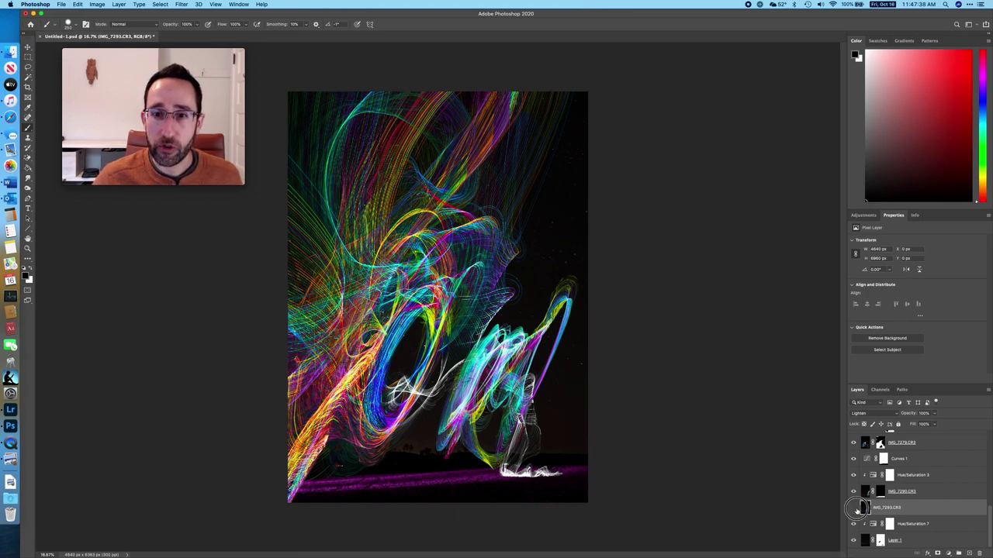
left_click(855, 509)
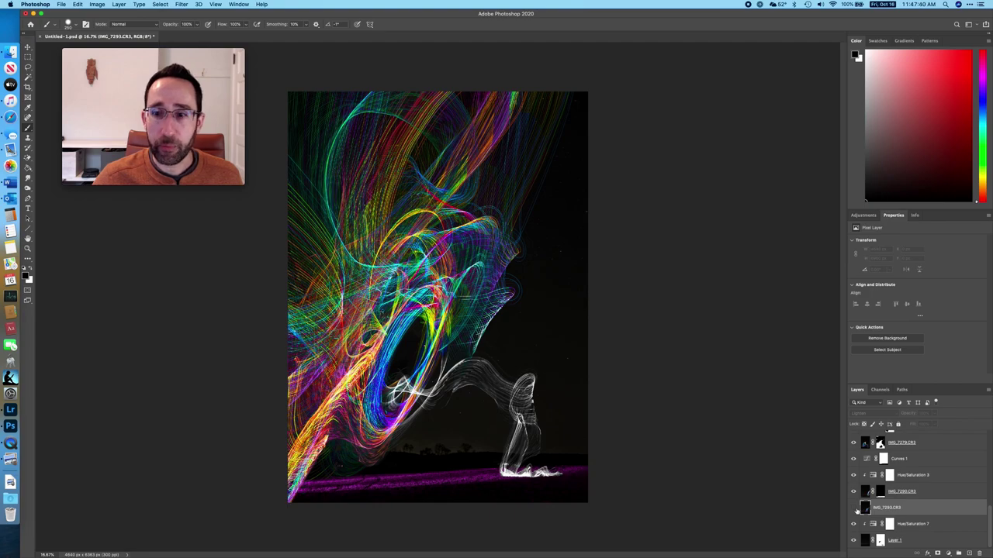
left_click(855, 509)
left_click(855, 509)
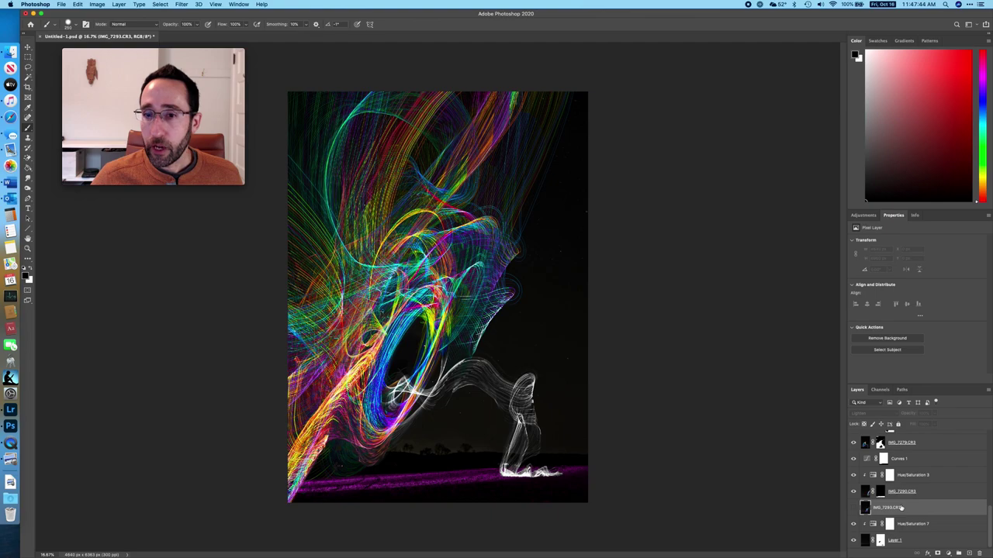
Look through the upper layer stack and examine the settings of the Levels 1 and Brightness/Contrast 1 adjustment layers
scroll(900, 508, "up", 1)
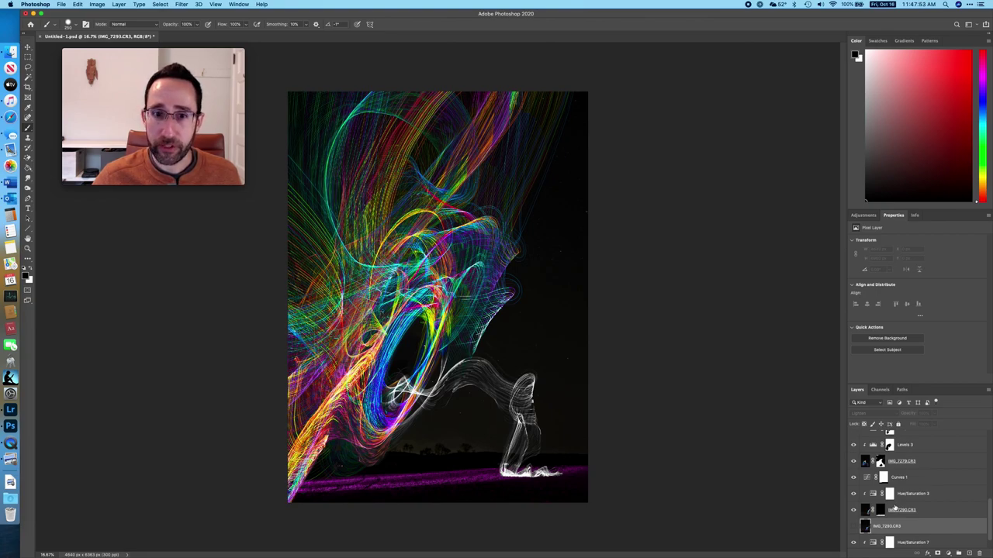
scroll(896, 508, "up", 3)
scroll(895, 508, "up", 2)
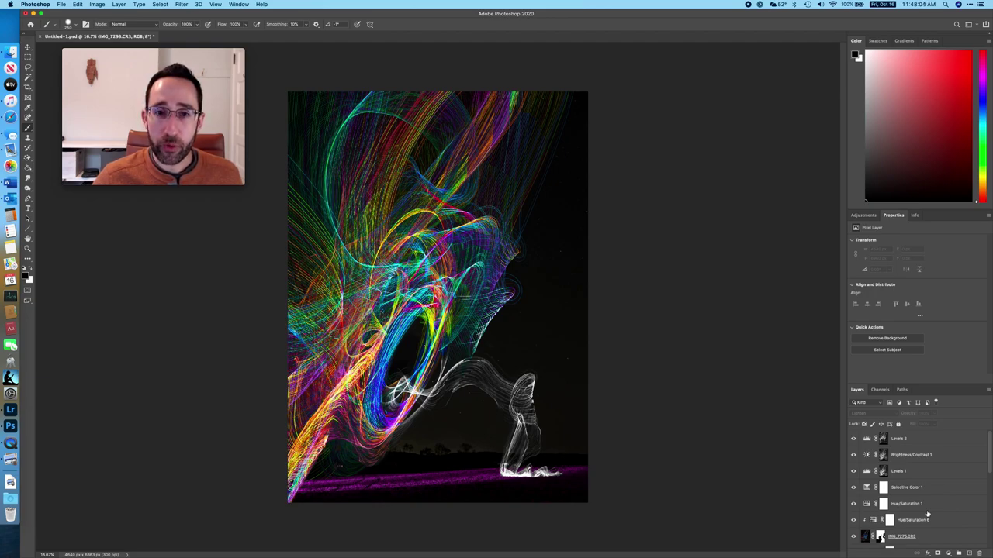
scroll(927, 514, "down", 2)
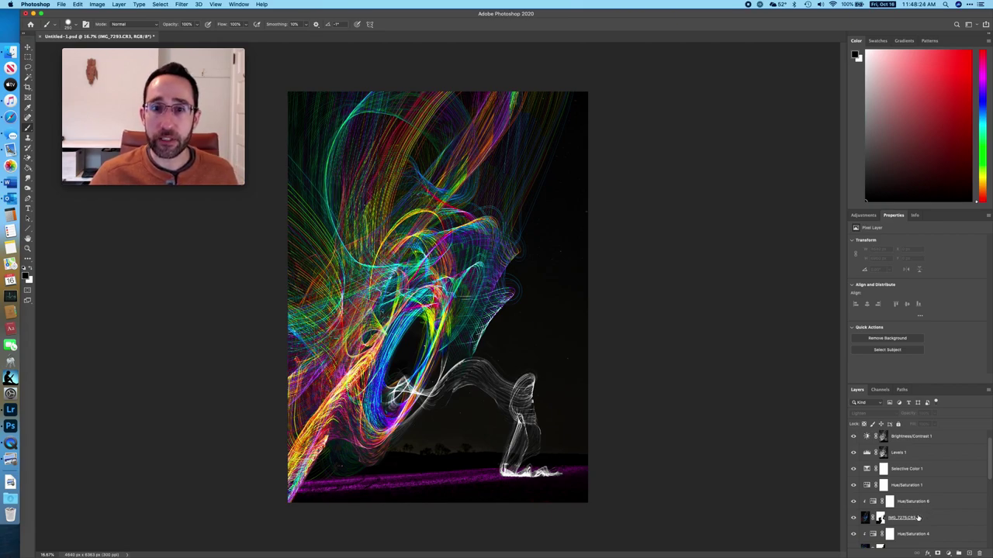
scroll(933, 481, "up", 1)
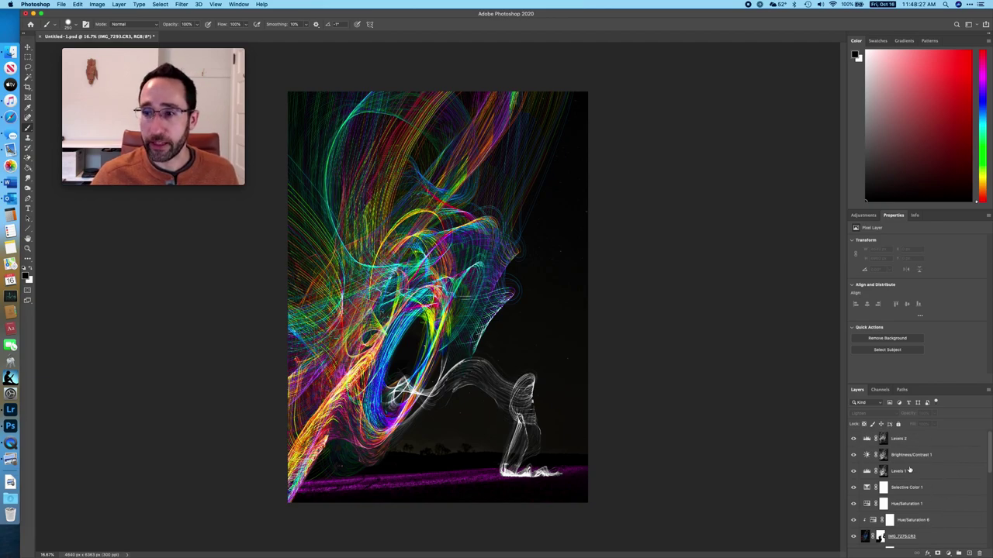
left_click(912, 470)
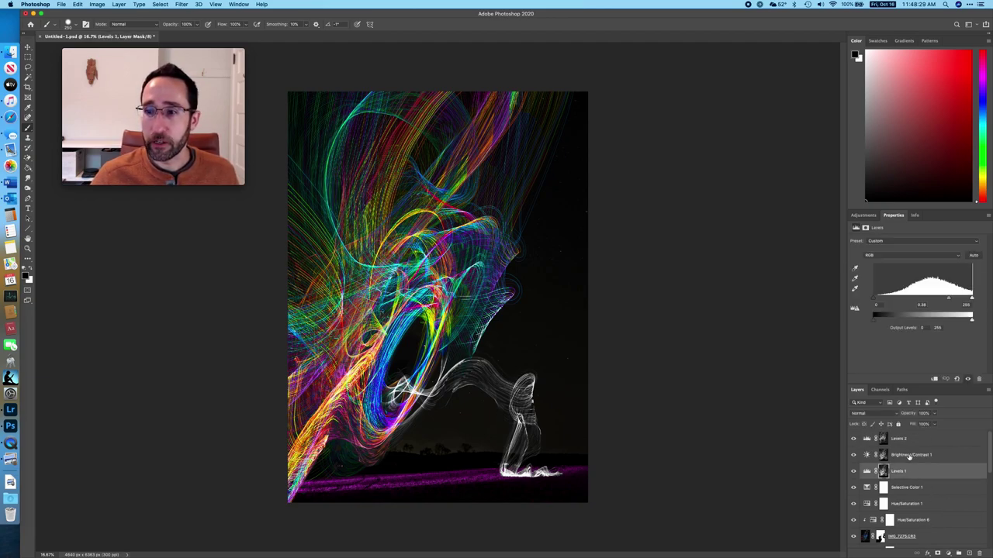
left_click(902, 458)
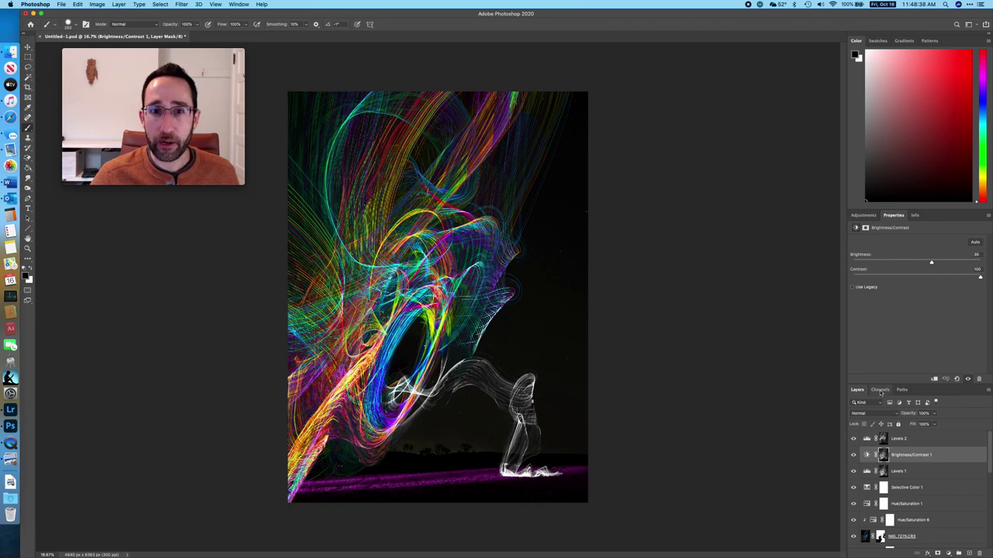
Load the Green channel as a selection, browse the available adjustment layer types, and discard the selection
left_click(880, 390)
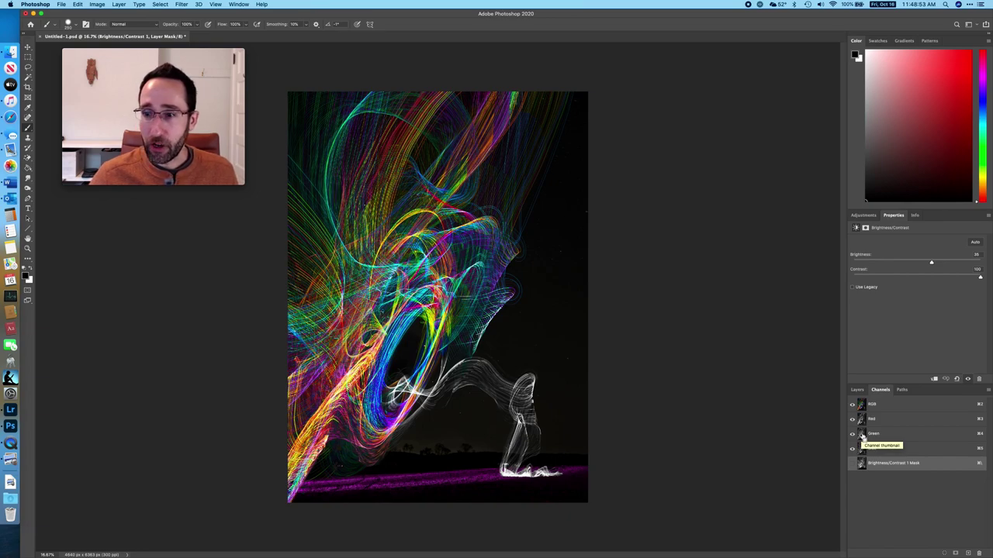
left_click(862, 437, "super")
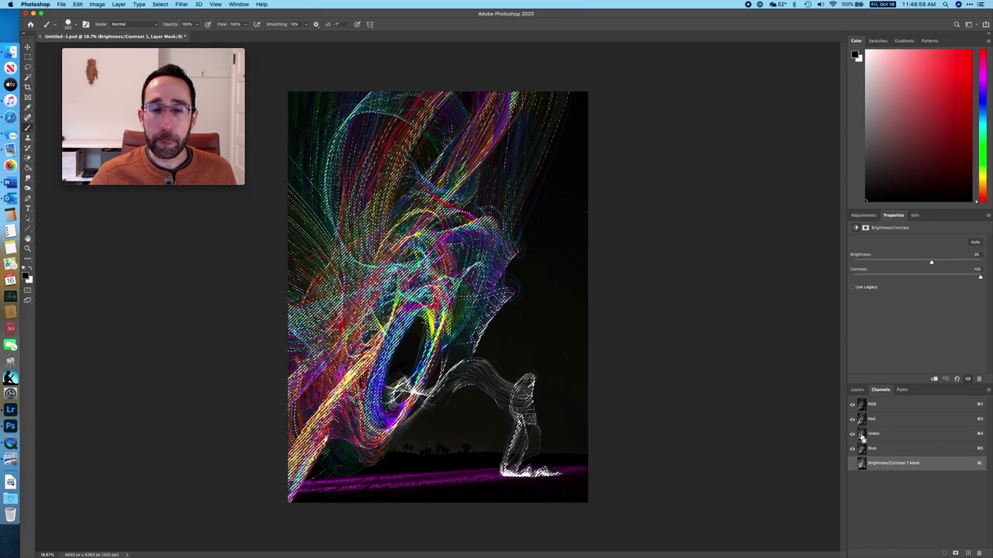
left_click(858, 391)
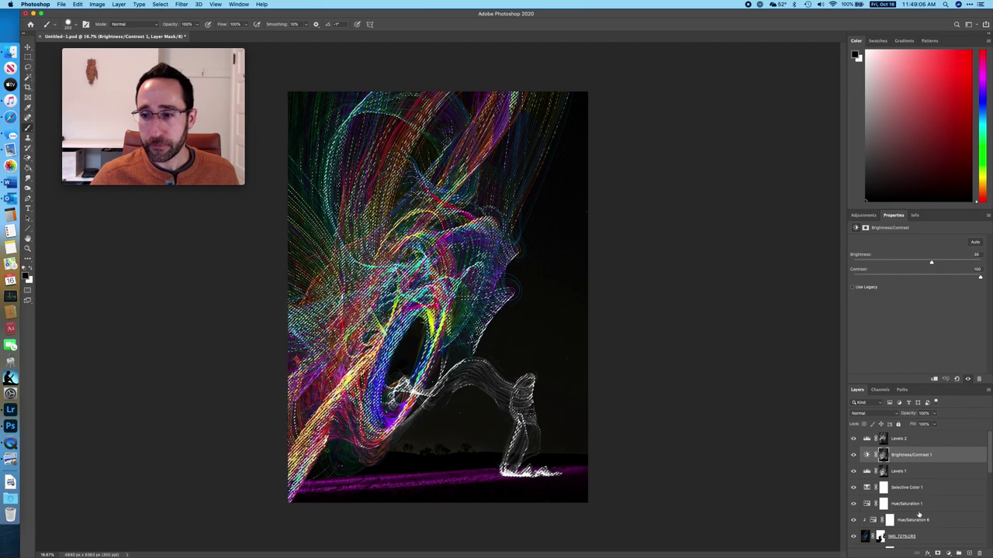
left_click(948, 553)
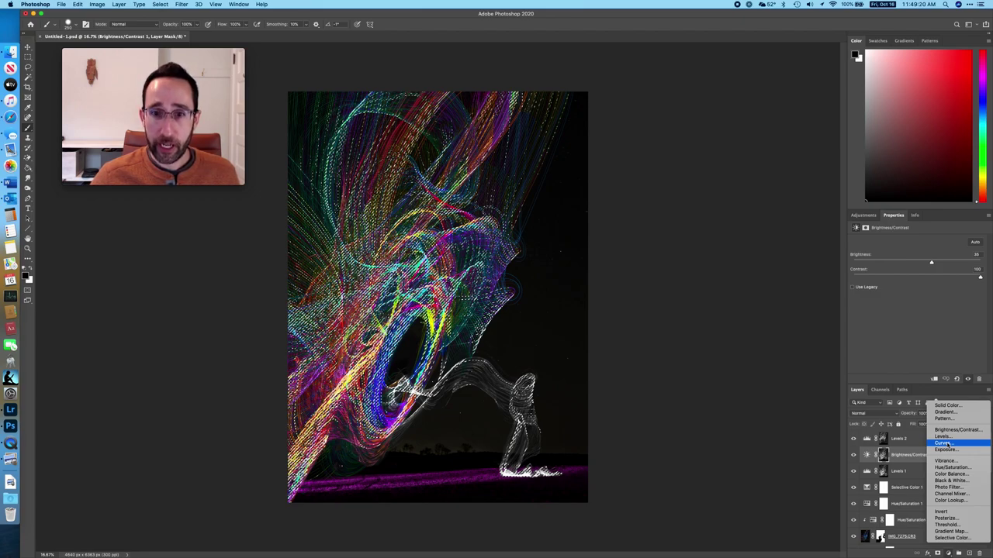
left_click(797, 453)
key("m")
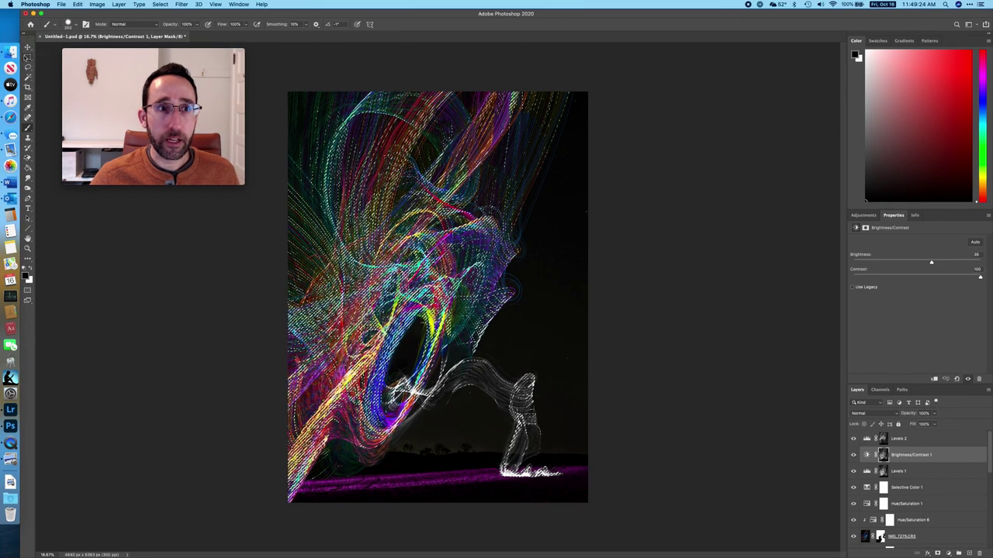
Compare the whole image with Brightness/Contrast 1 switched off and on, leaving it visible
left_click(855, 456)
left_click(854, 456)
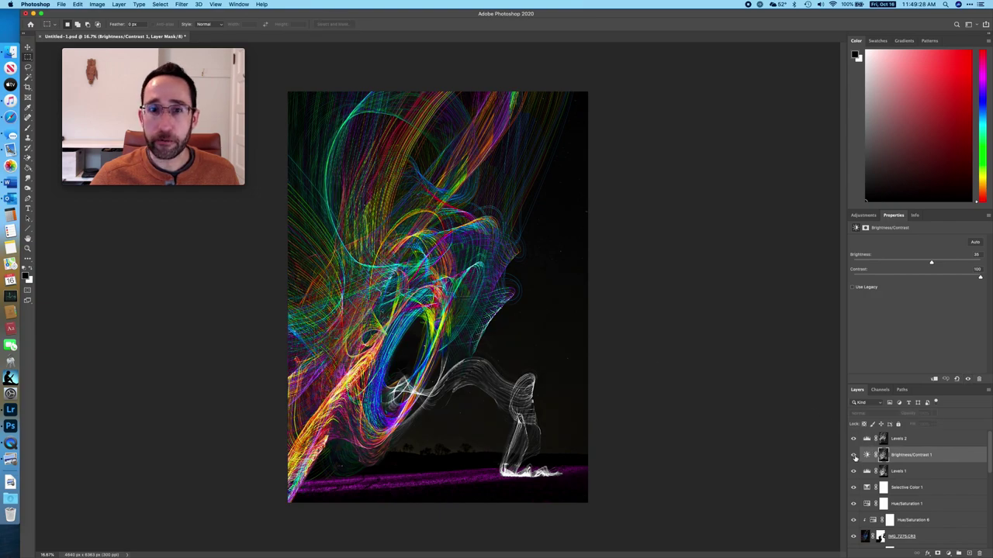
left_click(854, 457)
left_click(855, 457)
left_click(855, 457)
left_click(855, 457)
left_click(855, 456)
left_click(855, 457)
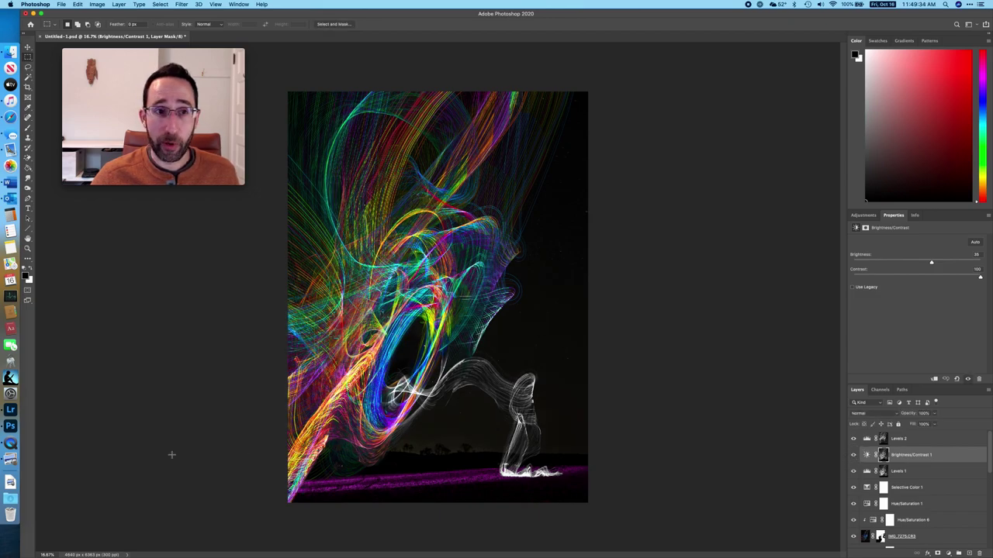
Zoom in on the colored light trails at 33.3% and compare that detail with and without Brightness/Contrast 1, leaving it visible
left_click(28, 249)
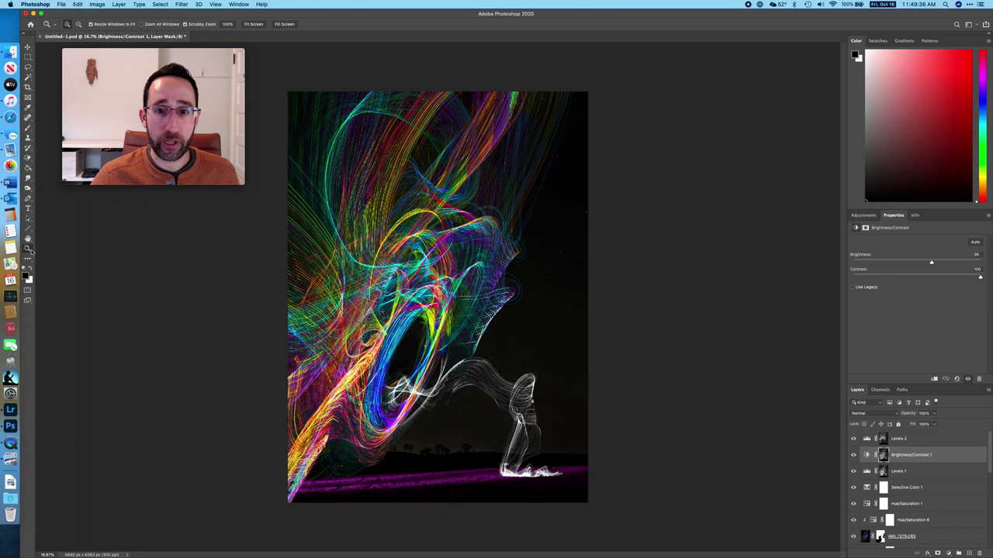
left_click(388, 262)
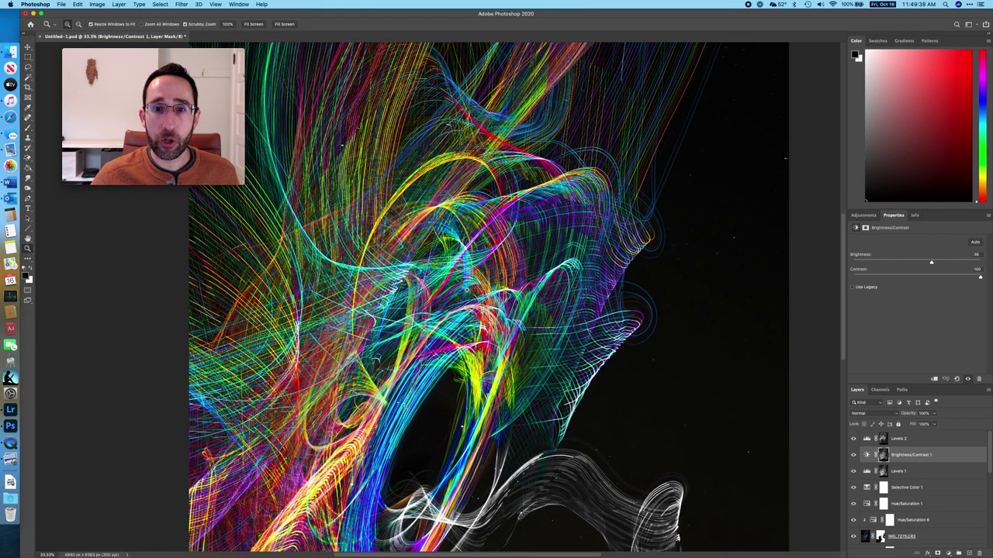
left_click(853, 455)
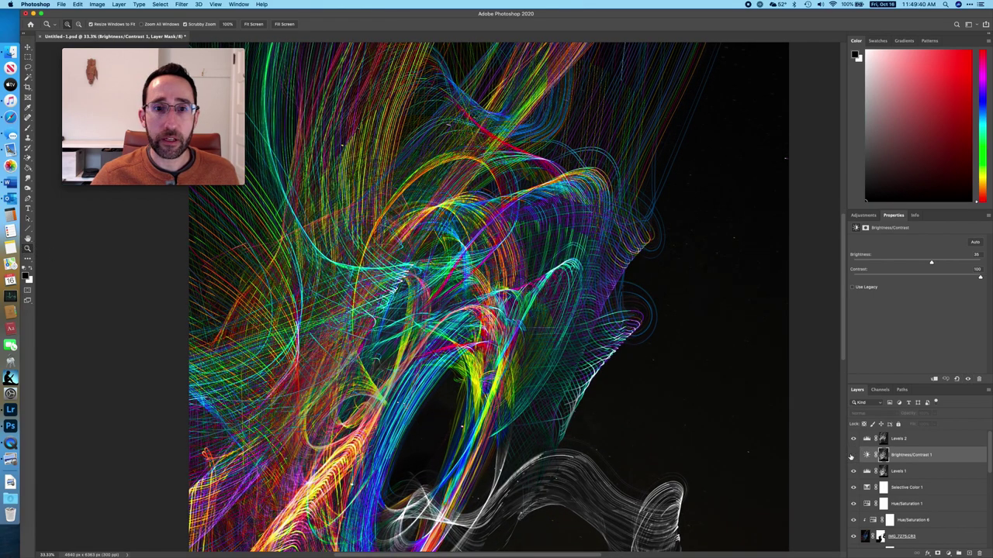
left_click(853, 455)
left_click(853, 455)
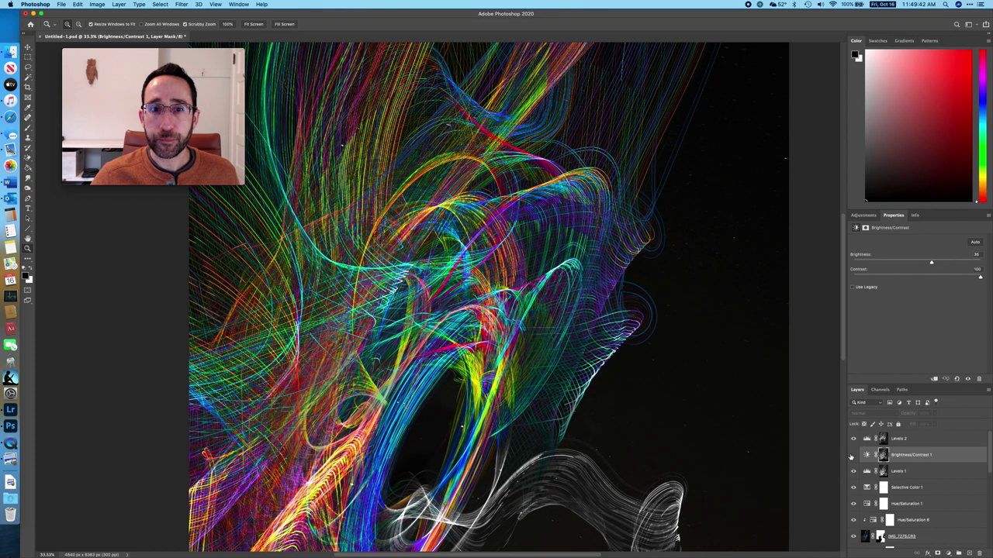
left_click(853, 455)
left_click(853, 455)
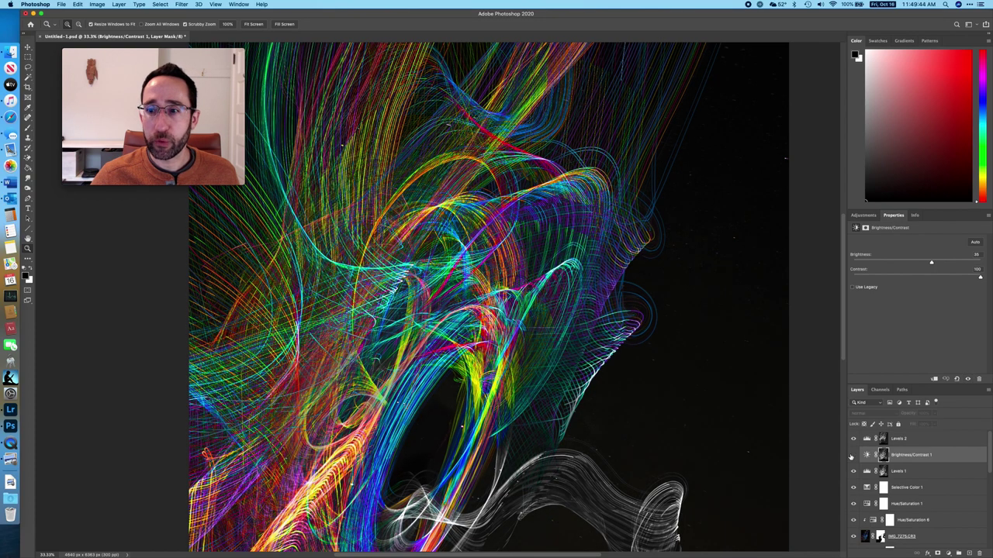
left_click(853, 455)
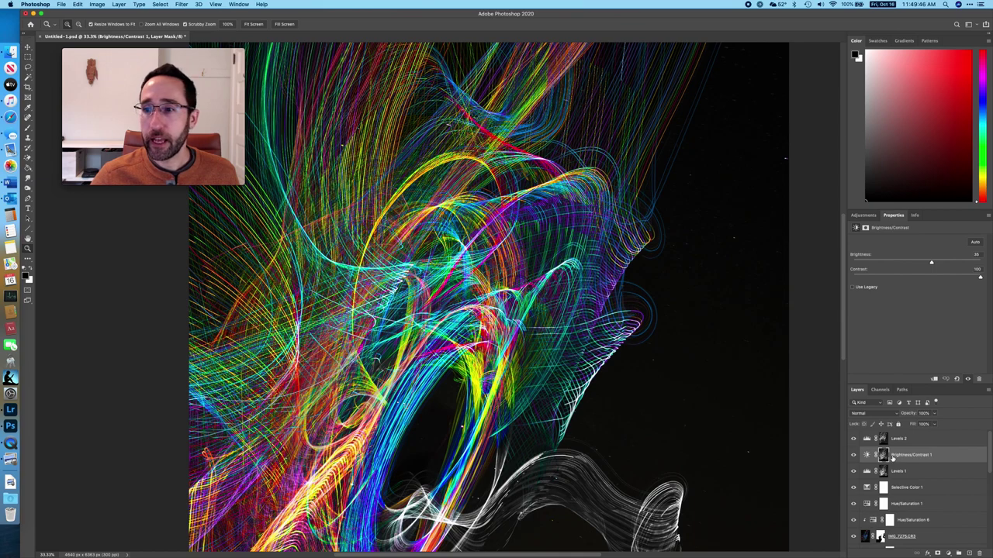
Check the mask and settings of Brightness/Contrast 1, and set its contrast to the maximum of 100
left_click(867, 456)
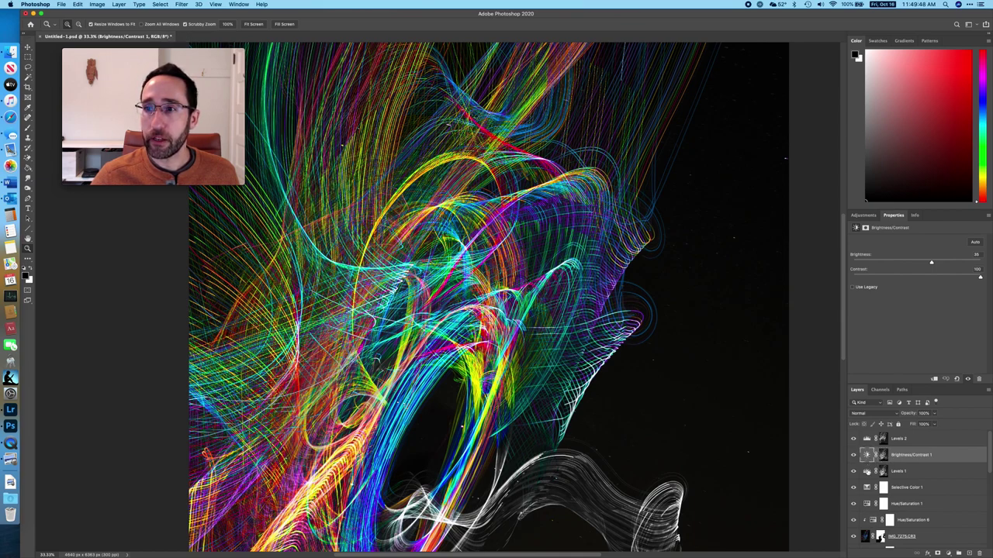
left_click(883, 457)
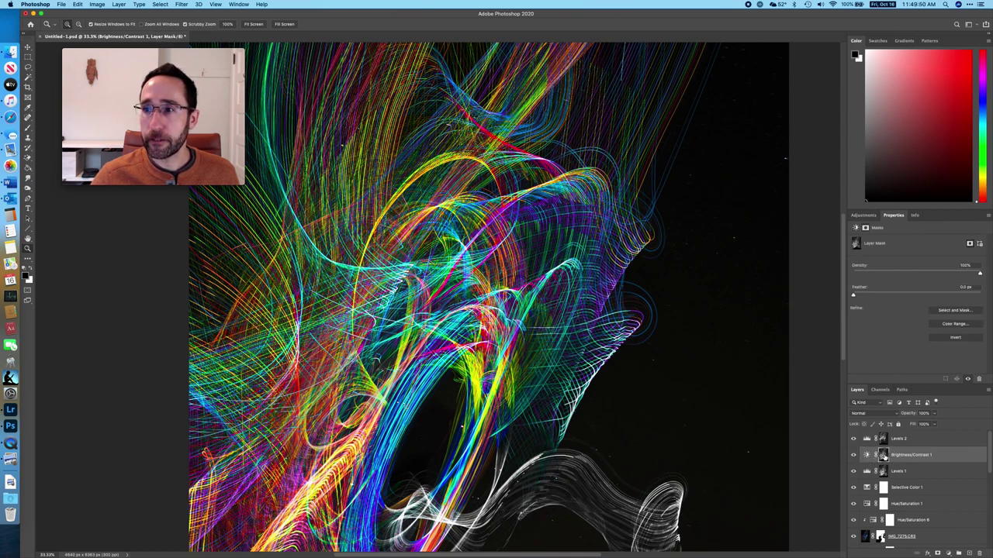
left_click(868, 457)
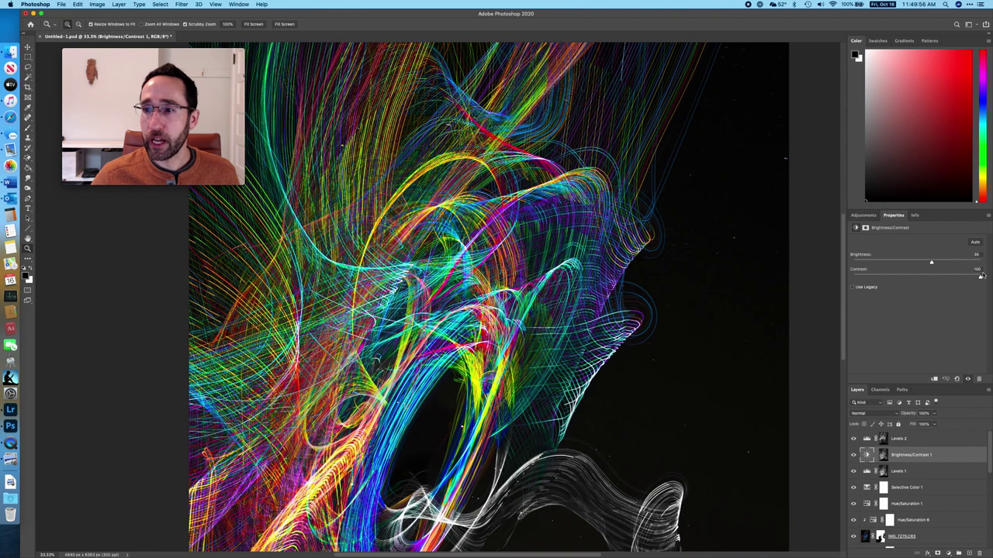
mouse_move(980, 279)
left_mouse_down()
mouse_move(862, 280)
mouse_move(990, 273)
left_mouse_up()
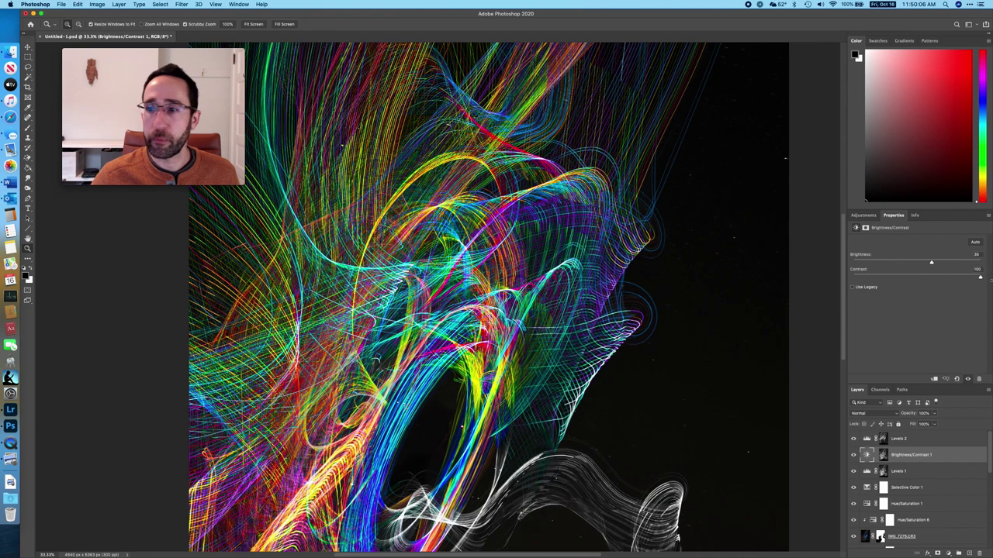
Compare the light trails with and without the Levels 2 adjustment, leaving it visible
left_click(854, 439)
left_click(854, 440)
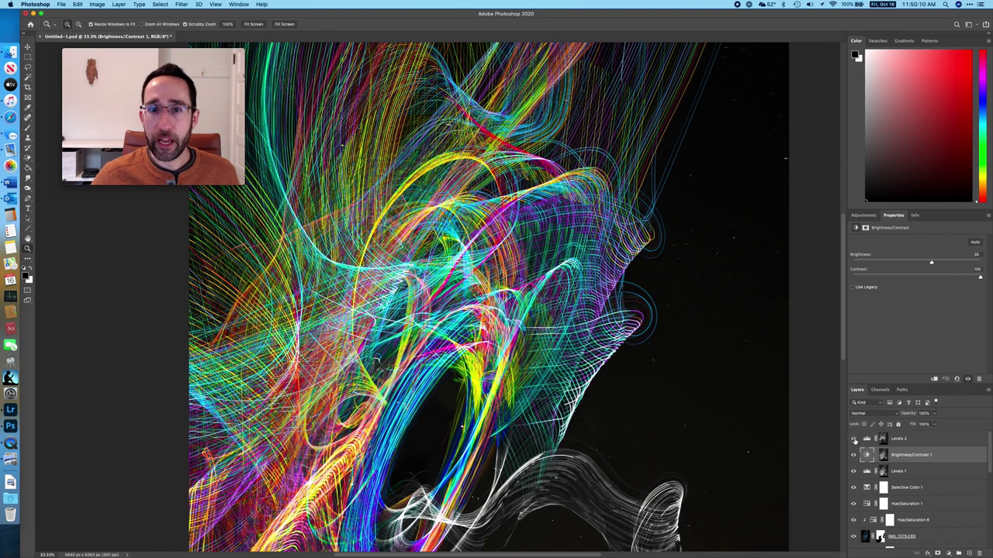
left_click(854, 440)
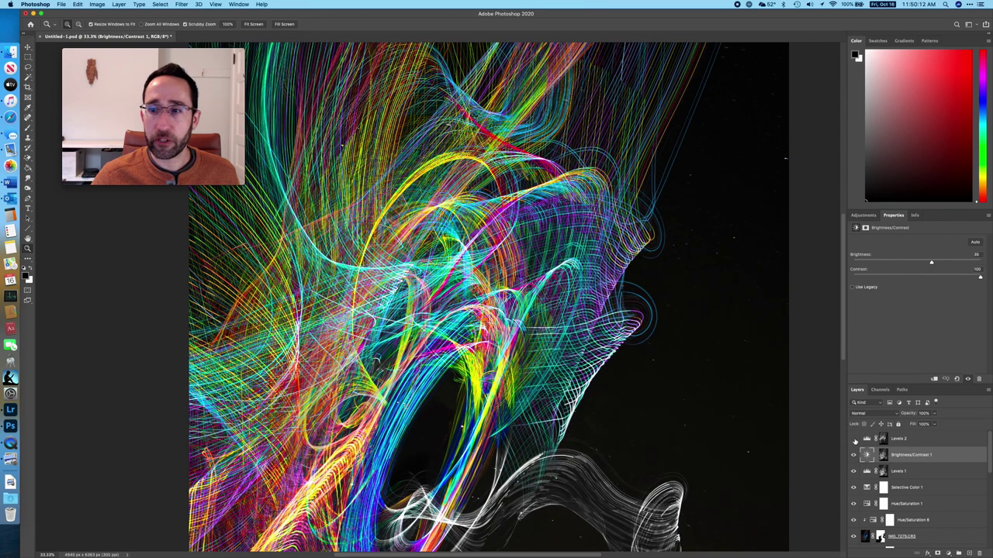
left_click(854, 439)
Set the midtone input level of the Levels 2 adjustment to 0.52
left_click(885, 439)
left_click(868, 440)
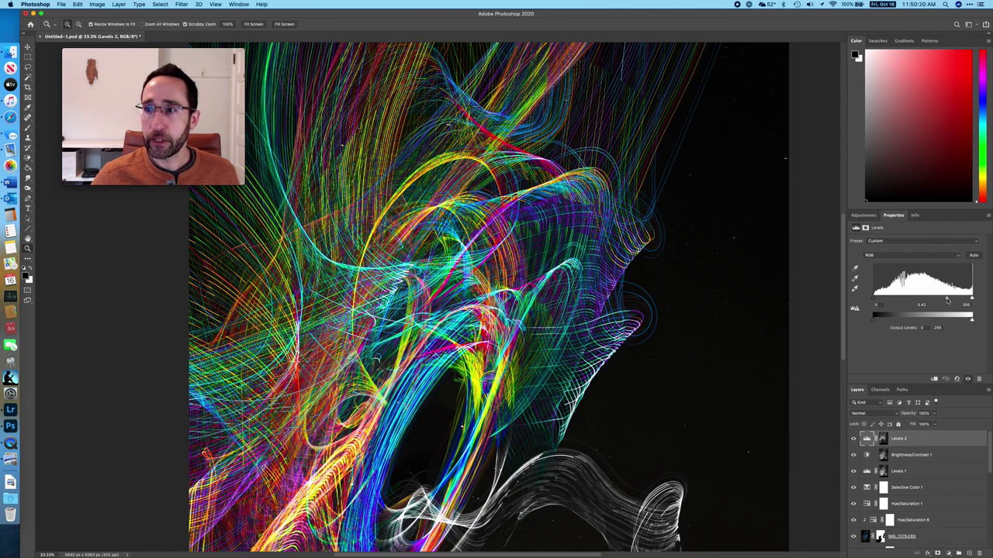
mouse_move(946, 300)
left_mouse_down()
mouse_move(904, 301)
mouse_move(941, 301)
left_mouse_up()
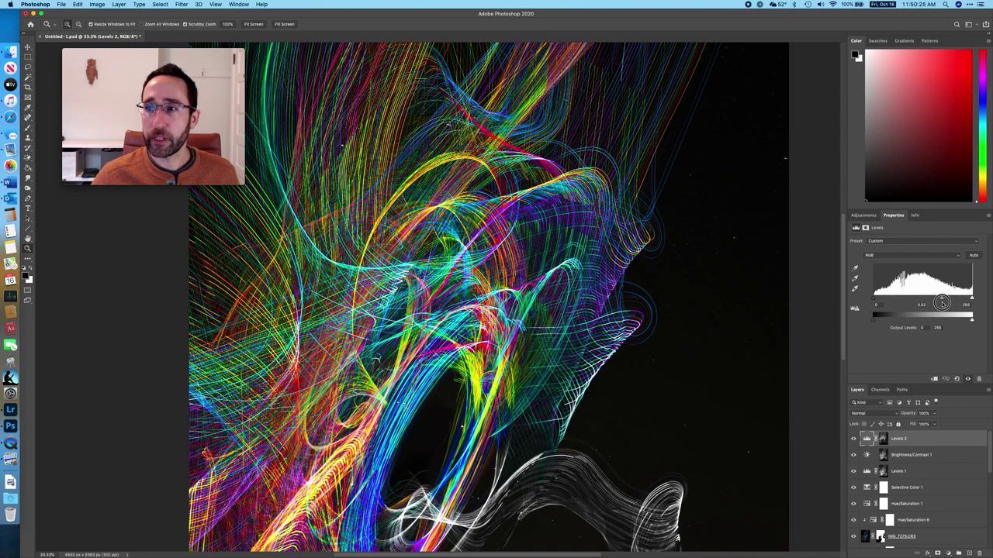
Compare the light trails with and without Levels 1, and set its midtone input level to 0.33
left_click(854, 473)
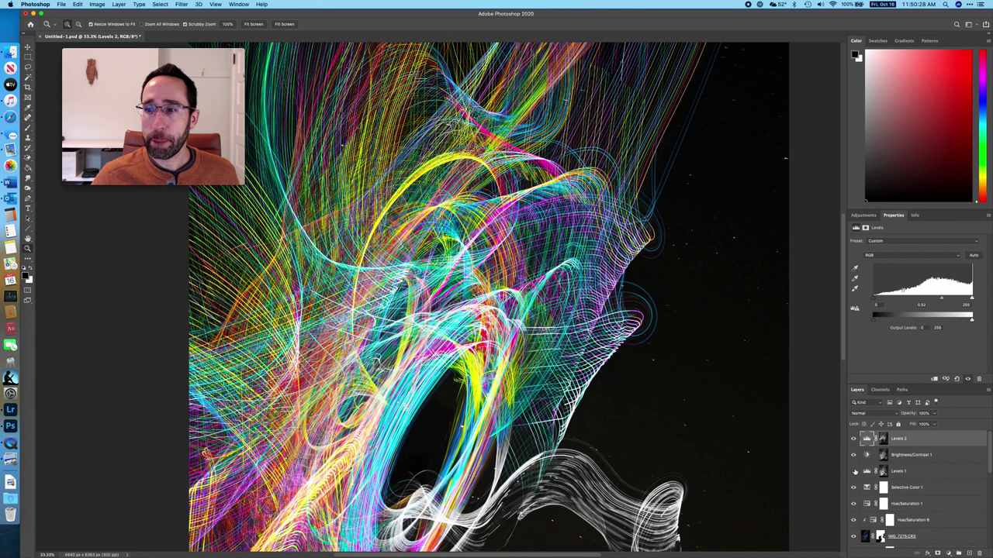
left_click(854, 472)
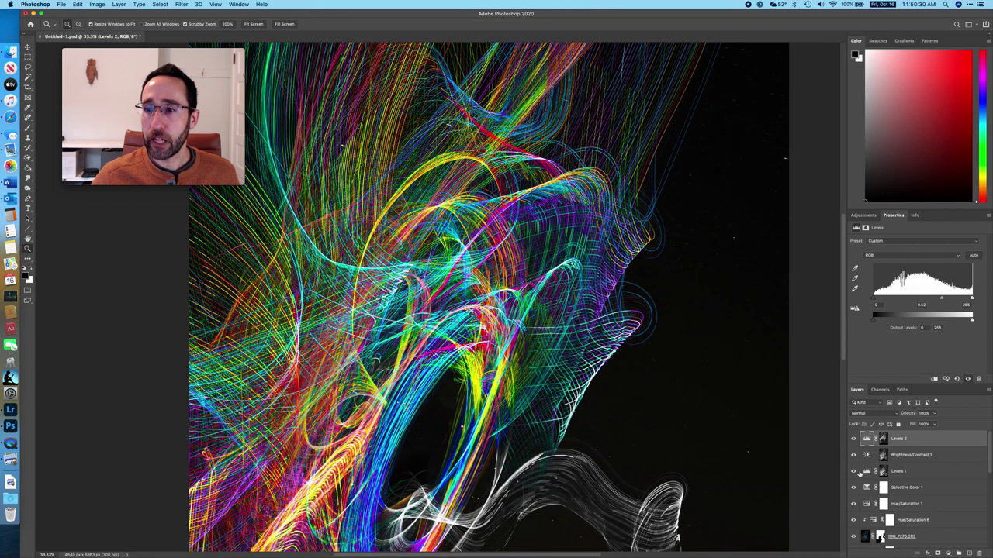
left_click(866, 472)
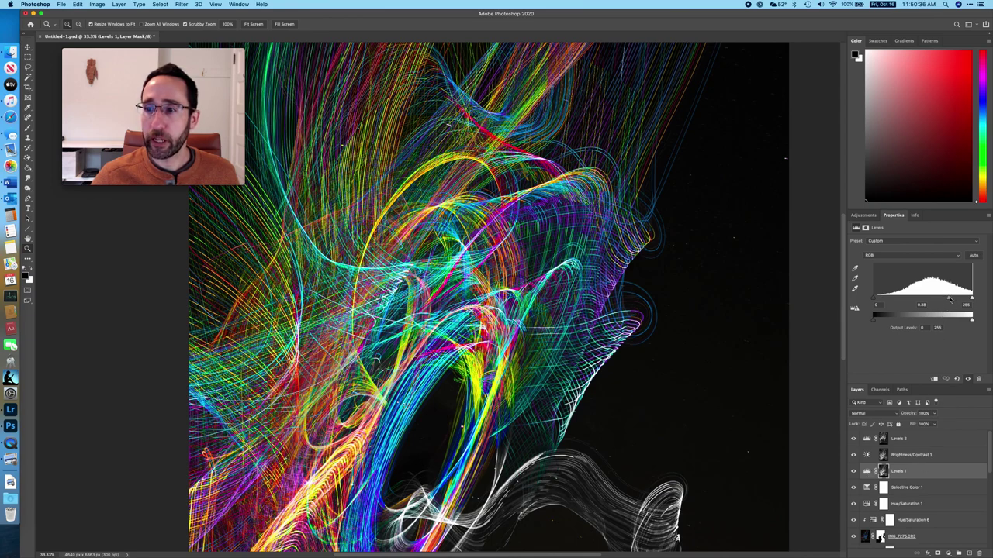
mouse_move(950, 299)
left_mouse_down()
mouse_move(923, 298)
mouse_move(966, 298)
mouse_move(916, 305)
mouse_move(957, 301)
mouse_move(927, 302)
mouse_move(952, 309)
left_mouse_up()
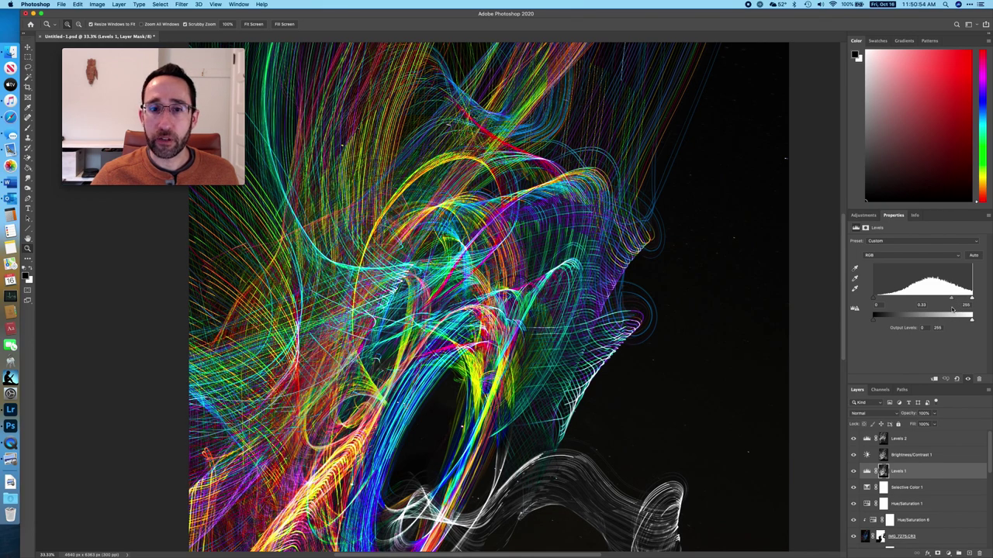
Inspect the Selective Color 1 adjustment and the list of available adjustment layer types without adding one
scroll(869, 504, "down", 1)
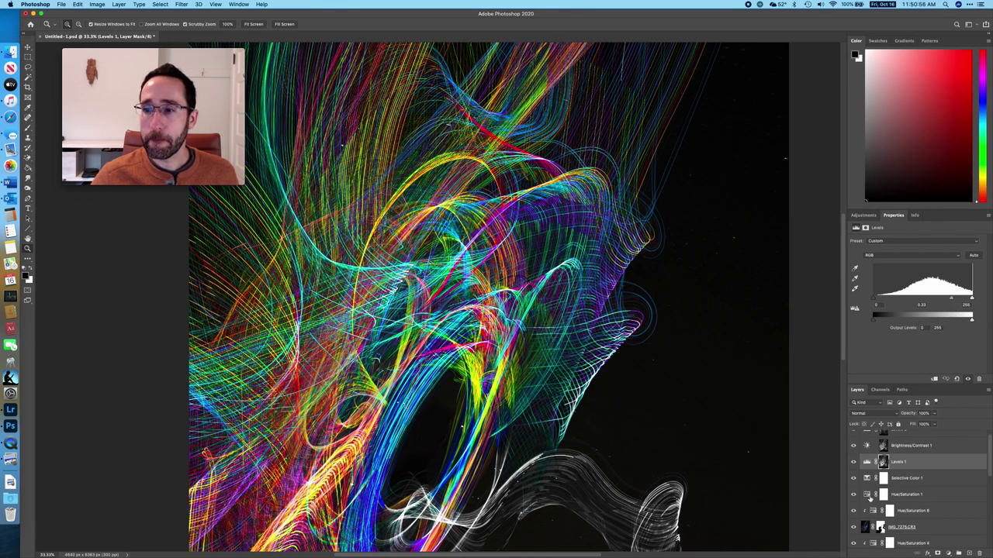
left_click(900, 477)
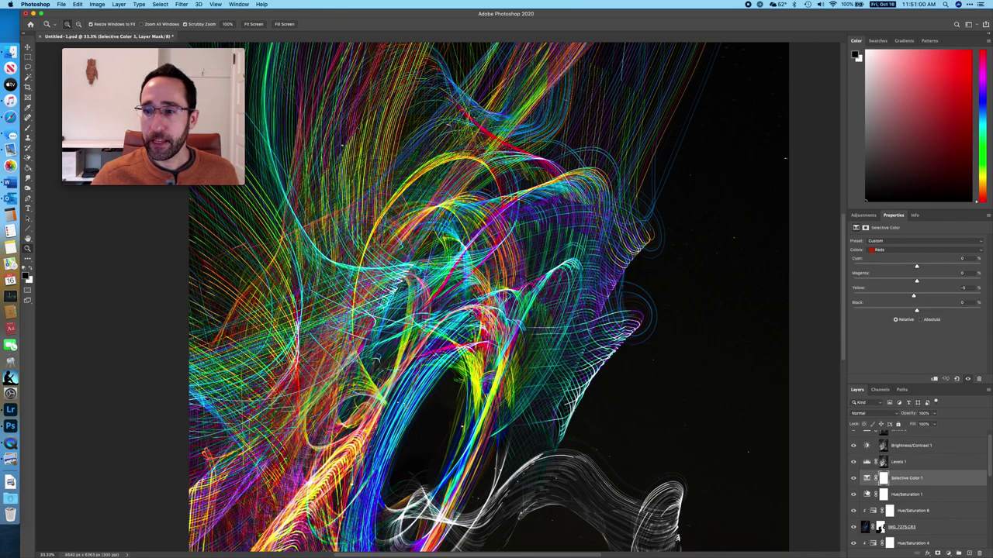
left_click(949, 553)
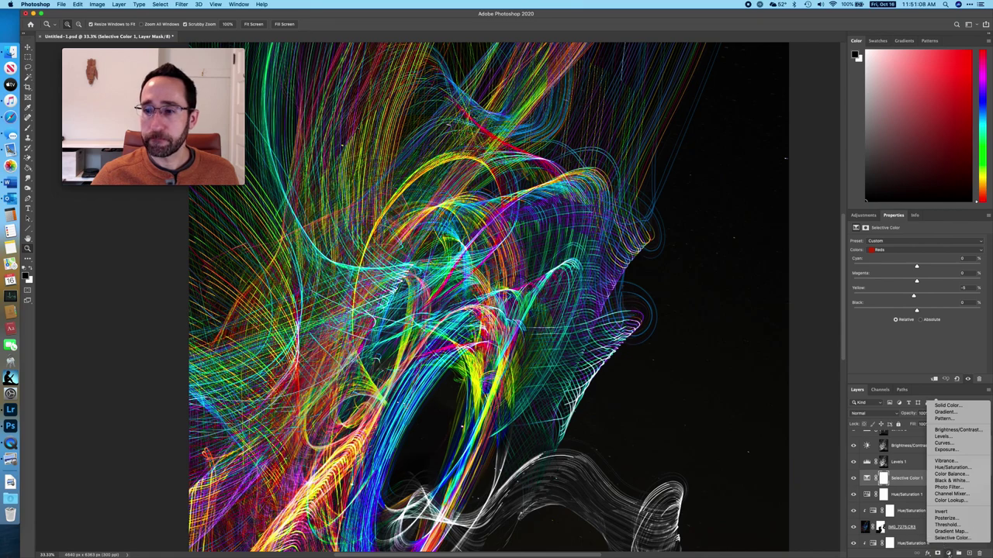
left_click(883, 479)
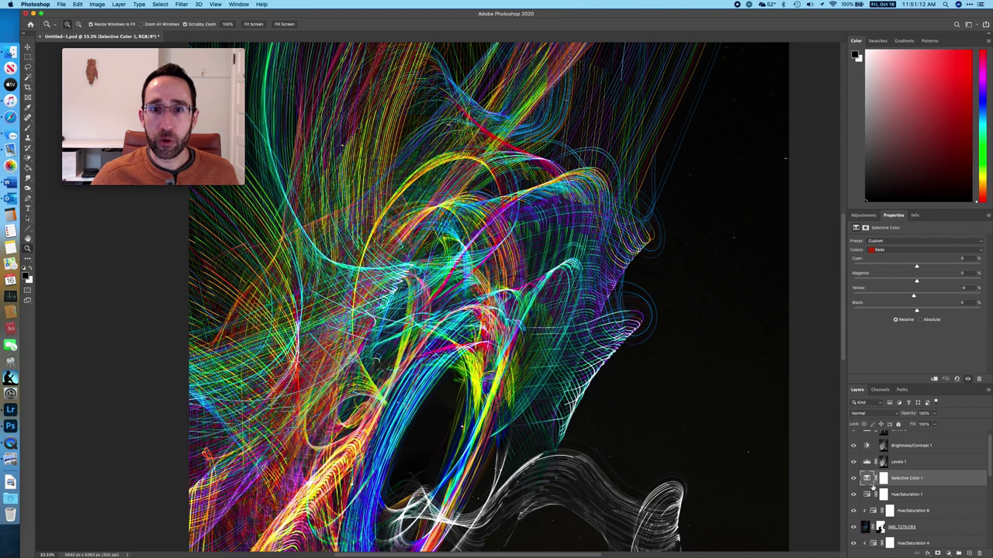
In Selective Color 1, set the Reds to yellow +1 and black -4, try a strongly negative magenta, and undo the magenta change
left_click(903, 253)
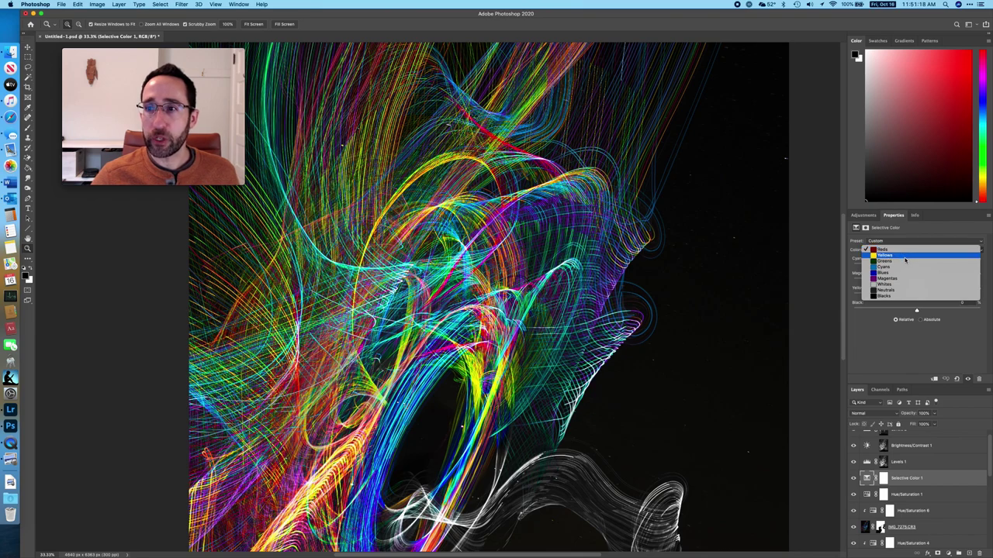
left_click(915, 341)
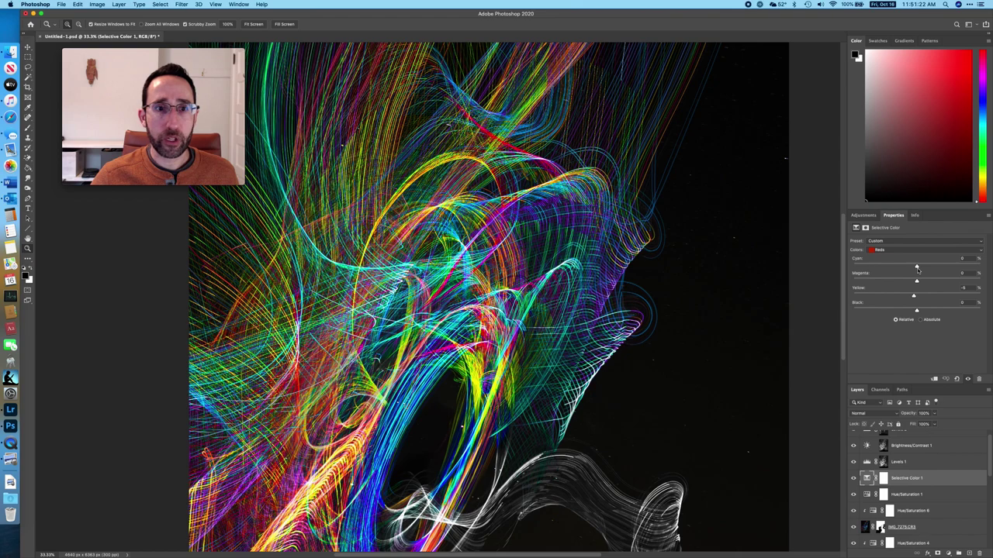
left_click_drag(916, 311, 856, 279)
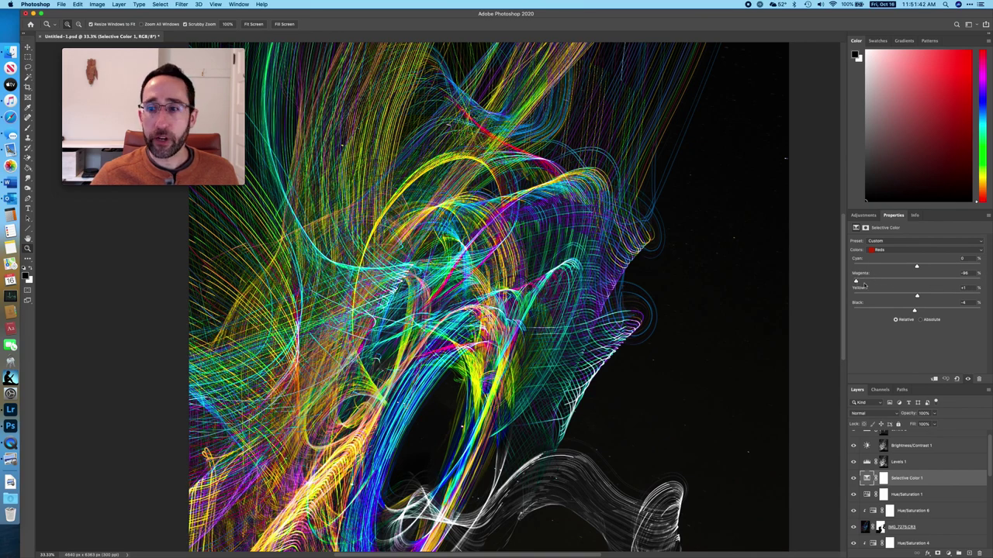
key("super+z")
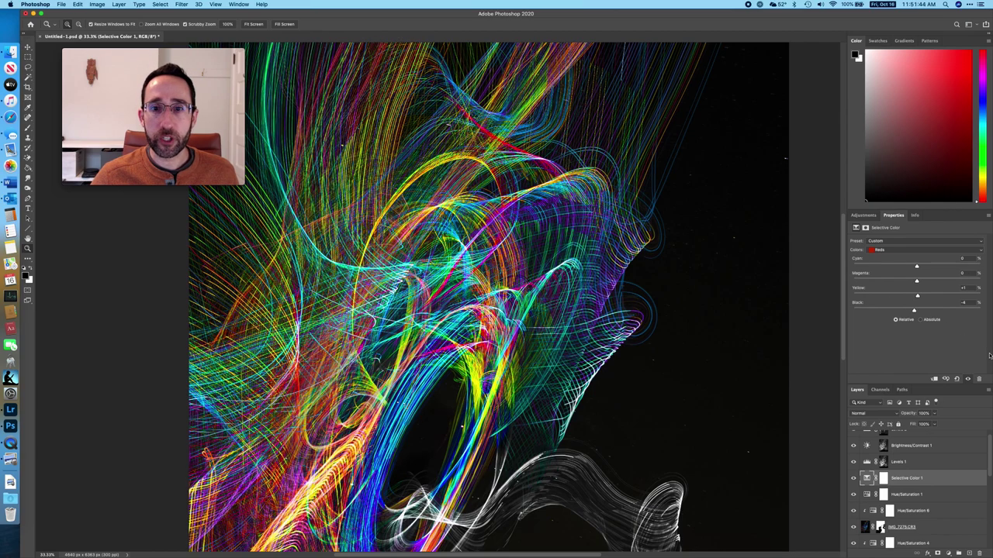
Check the settings of Hue/Saturation 1 and compare the colors with it switched off and on, leaving it visible
left_click(906, 495)
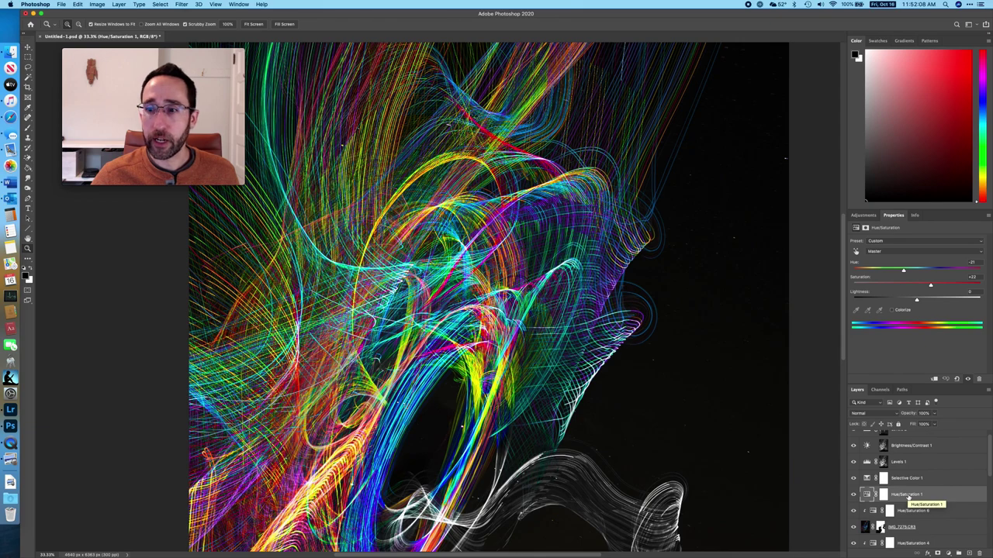
left_click(854, 495)
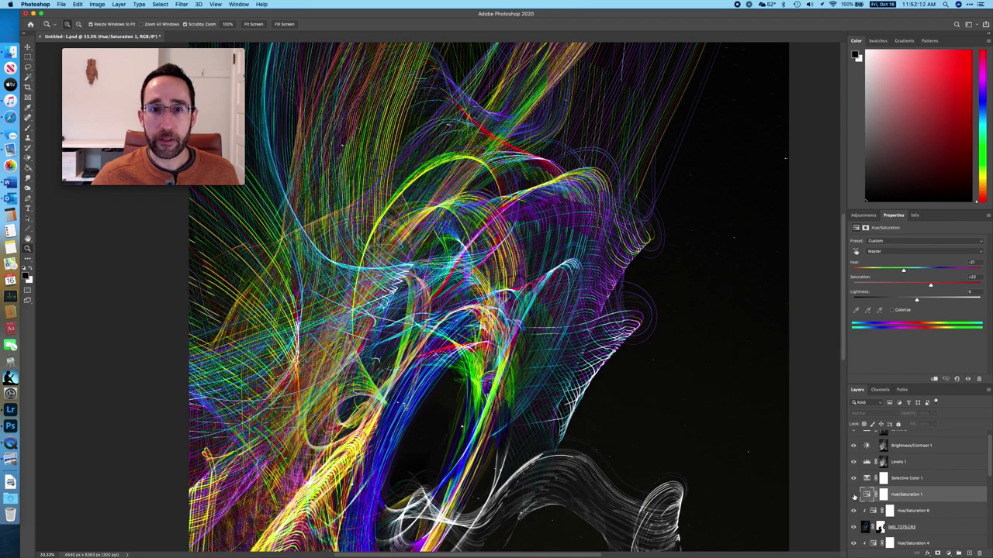
left_click(854, 495)
left_click(854, 495)
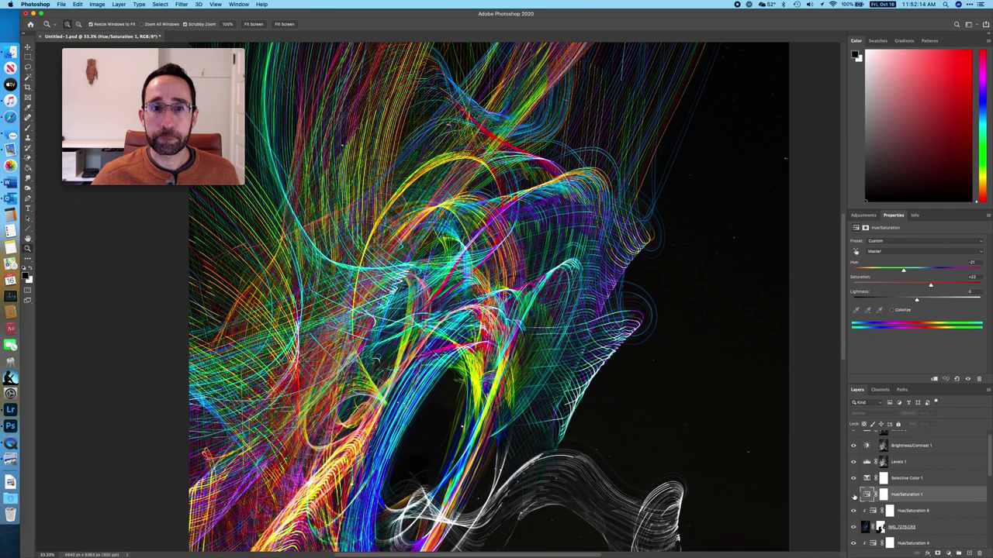
left_click(854, 495)
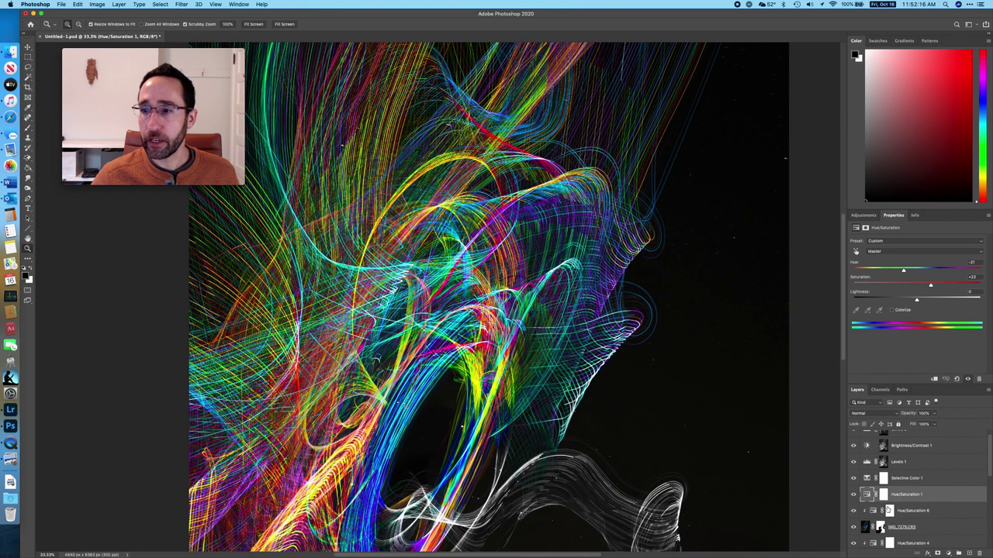
Examine the clipped Hue/Saturation and Levels adjustments and the masked photo layers throughout the layer stack
scroll(886, 509, "down", 3)
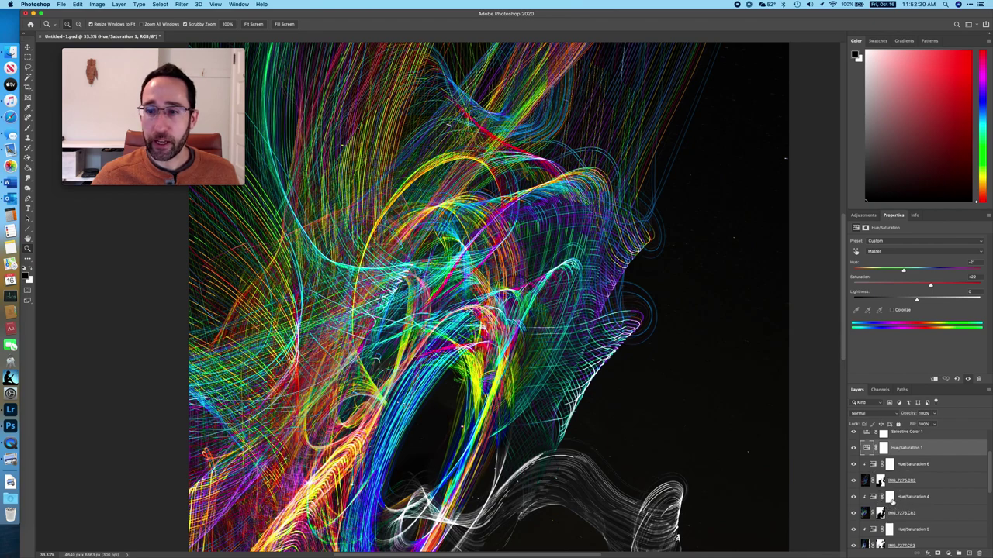
scroll(893, 498, "down", 1)
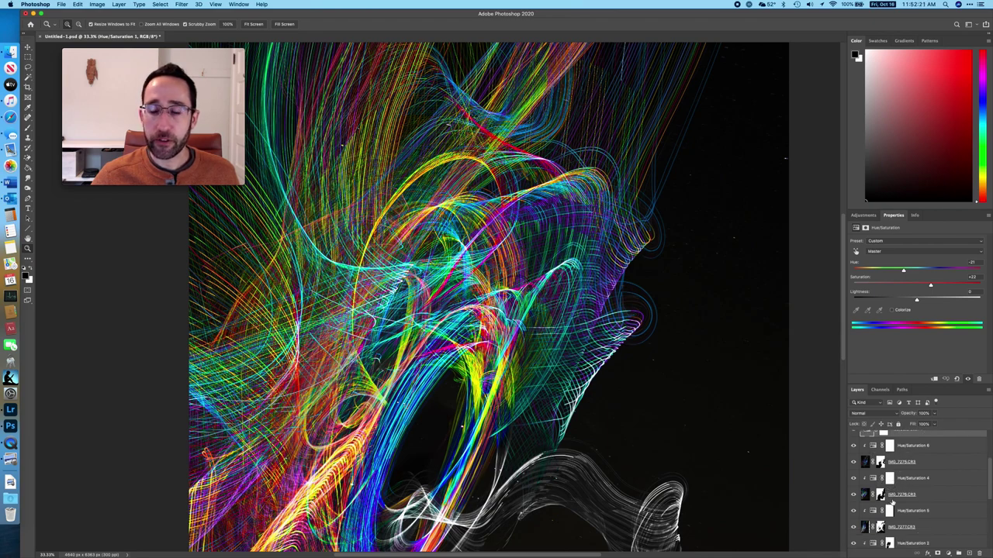
left_click(892, 448)
scroll(892, 513, "down", 3)
scroll(892, 514, "down", 2)
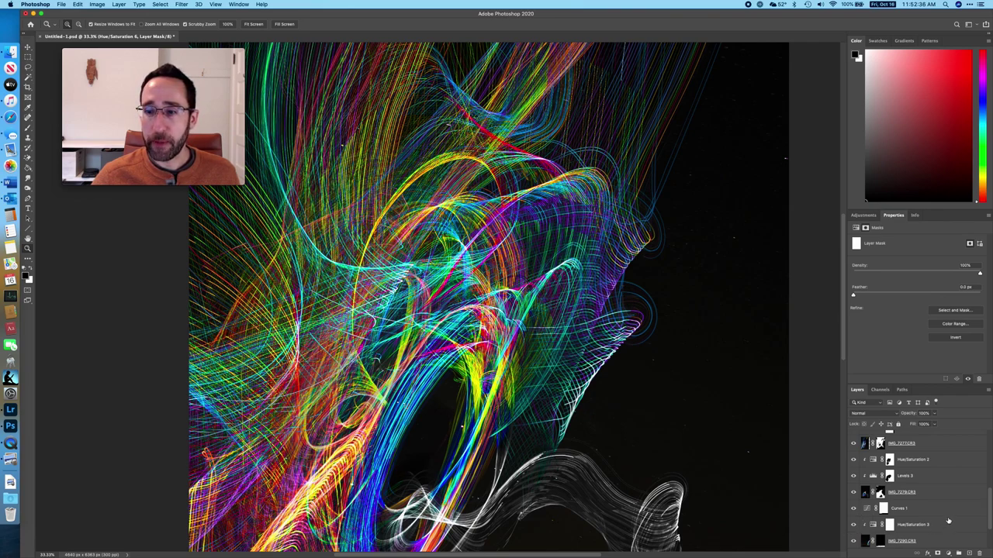
scroll(948, 521, "down", 1)
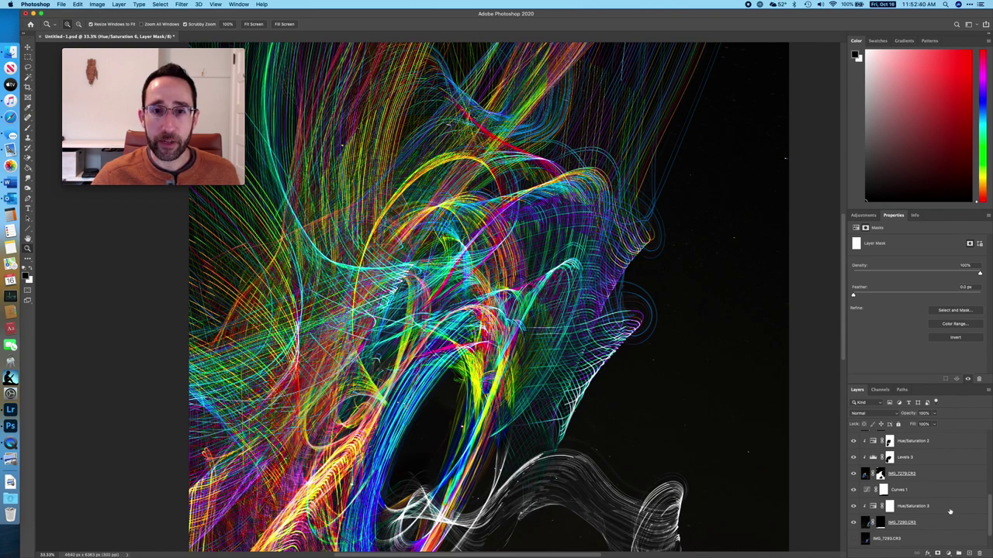
scroll(950, 511, "down", 2)
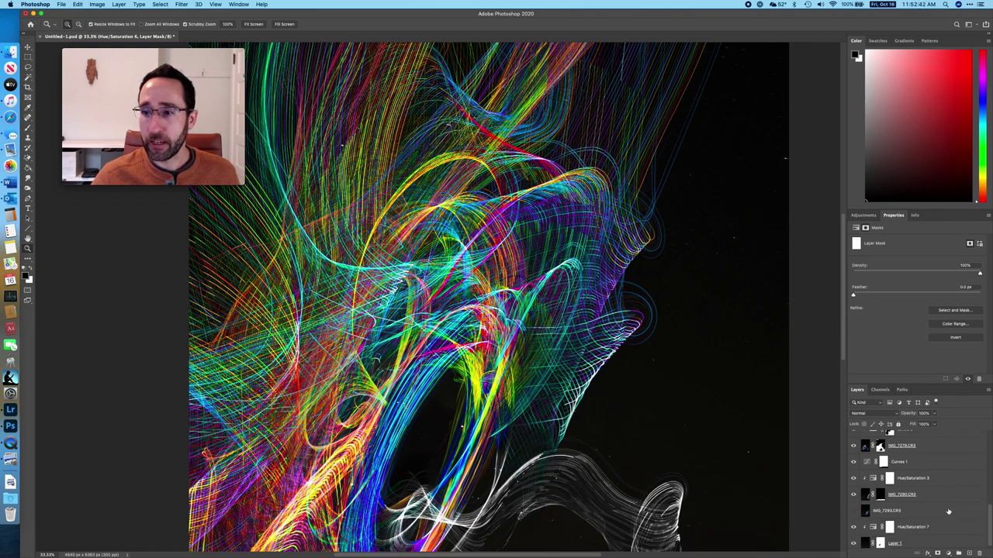
scroll(911, 507, "up", 5)
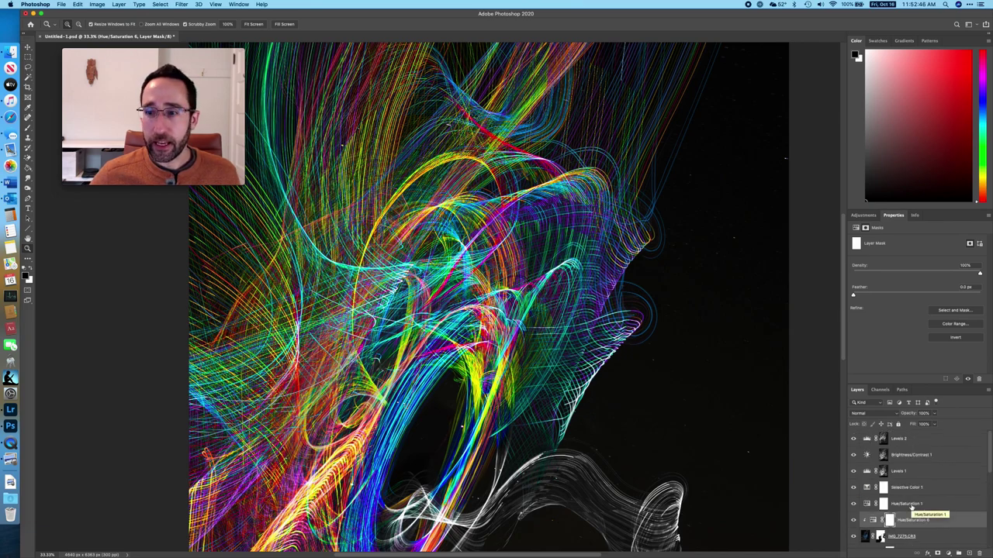
scroll(949, 496, "down", 5)
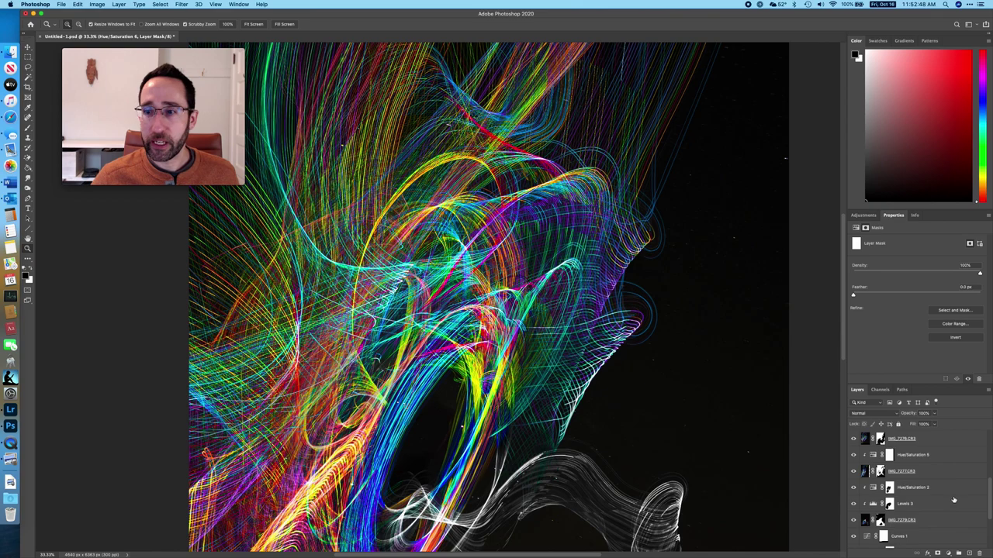
scroll(954, 500, "down", 1)
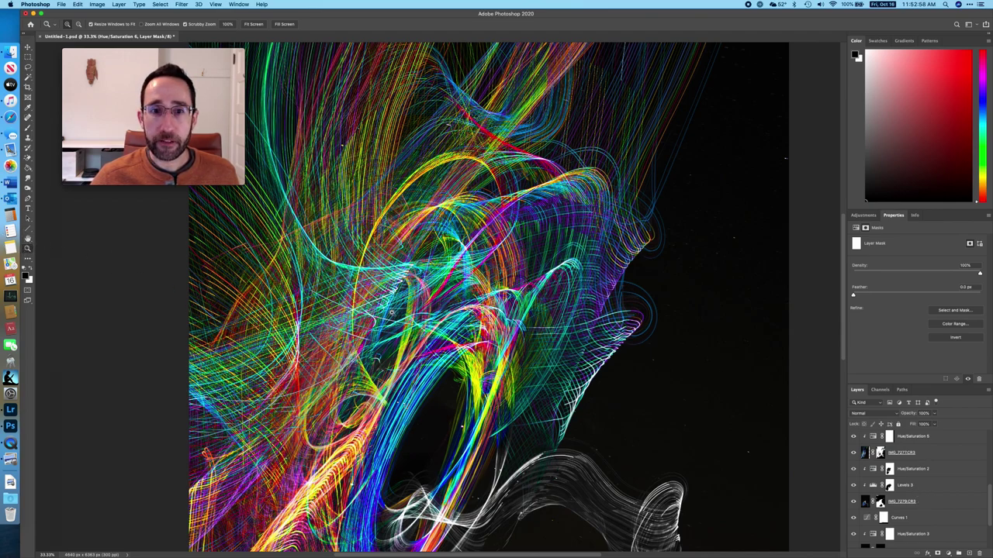
Compare the whole image at 16.7% with the IMG_7276.CR3 layer mask disabled and enabled, leaving the mask disabled
left_click(393, 314, "alt")
left_click(393, 314, "alt")
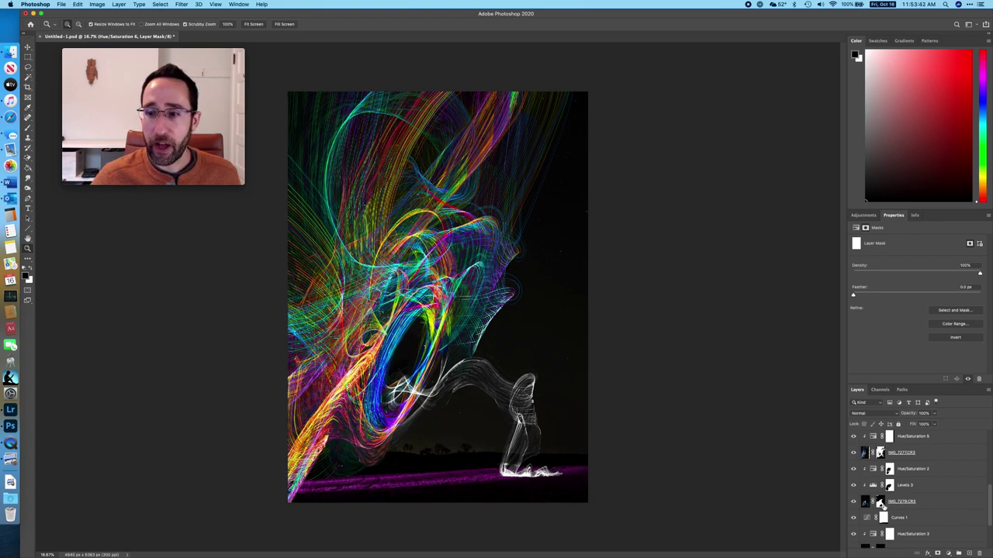
scroll(866, 465, "up", 3)
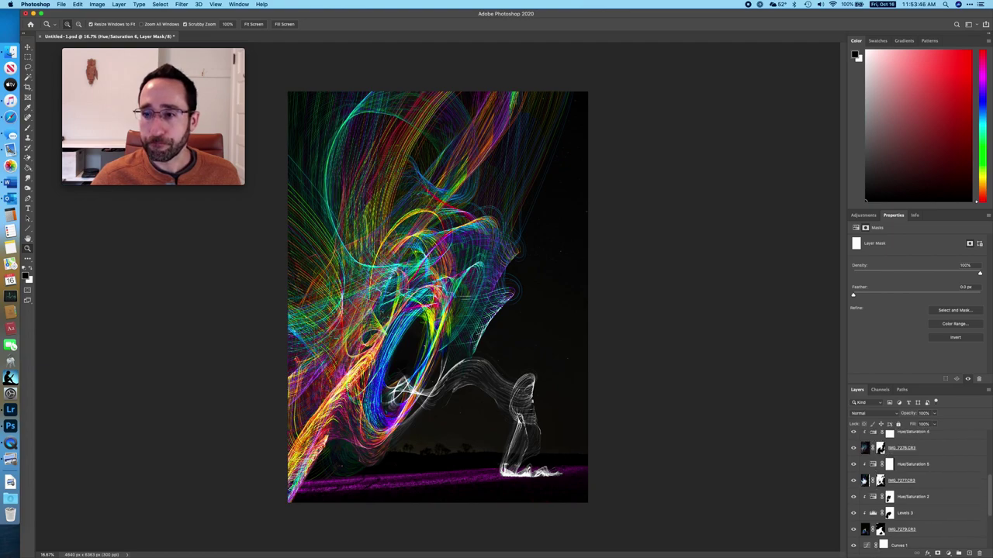
left_click(865, 449)
scroll(865, 450, "up", 1)
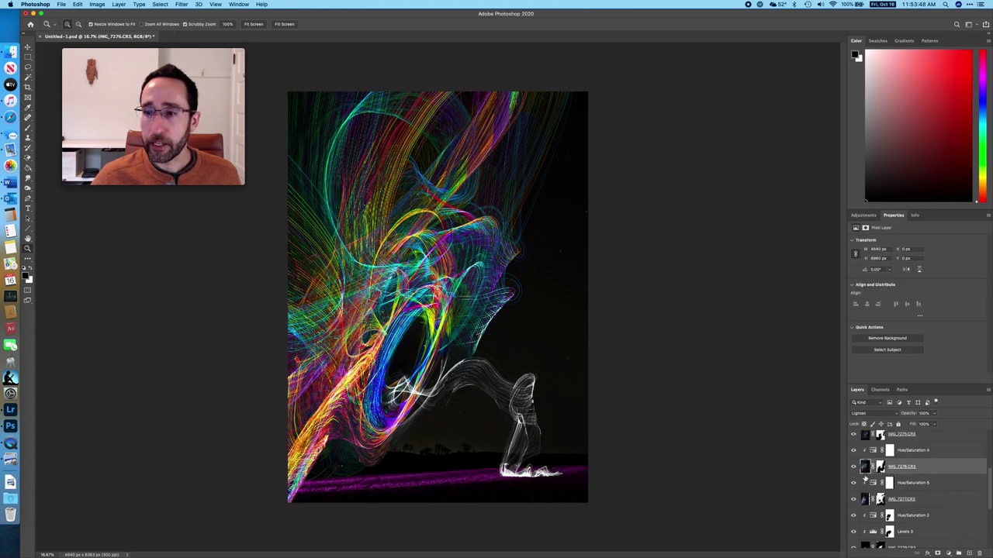
left_click(879, 466)
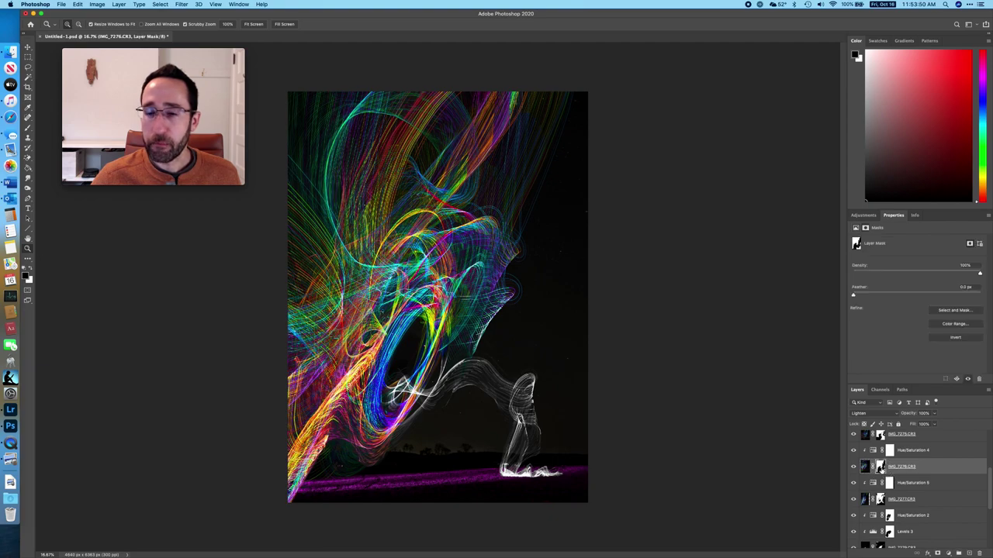
right_click(881, 467)
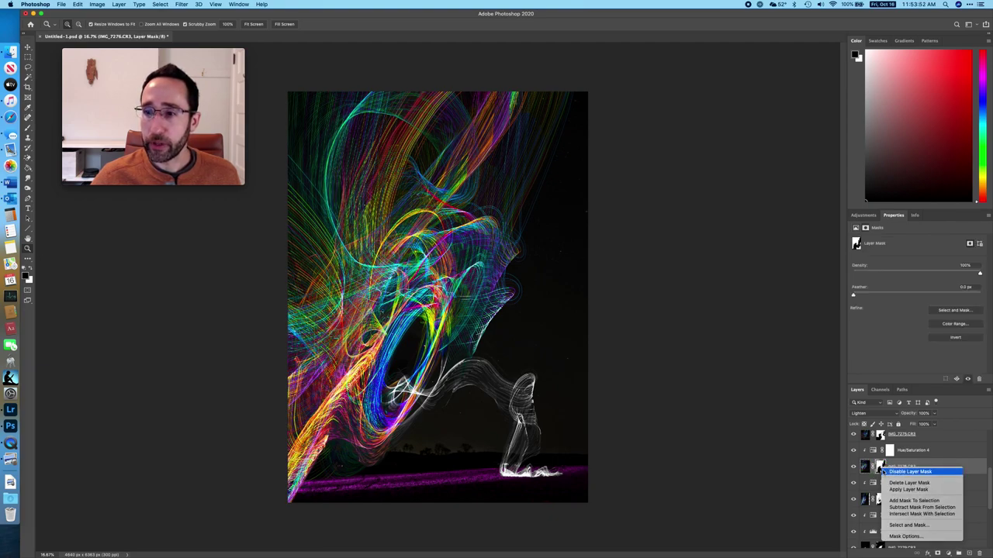
left_click(885, 470)
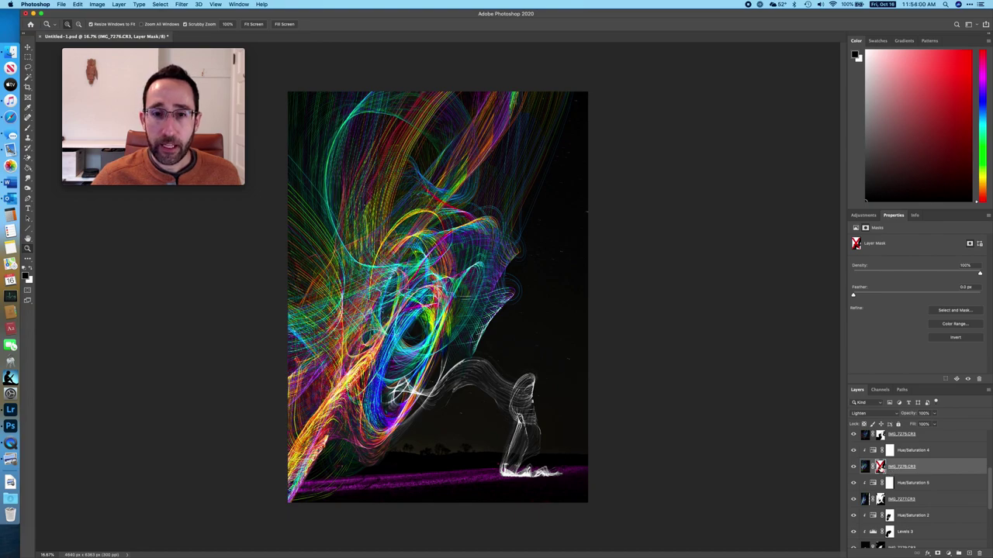
right_click(880, 467)
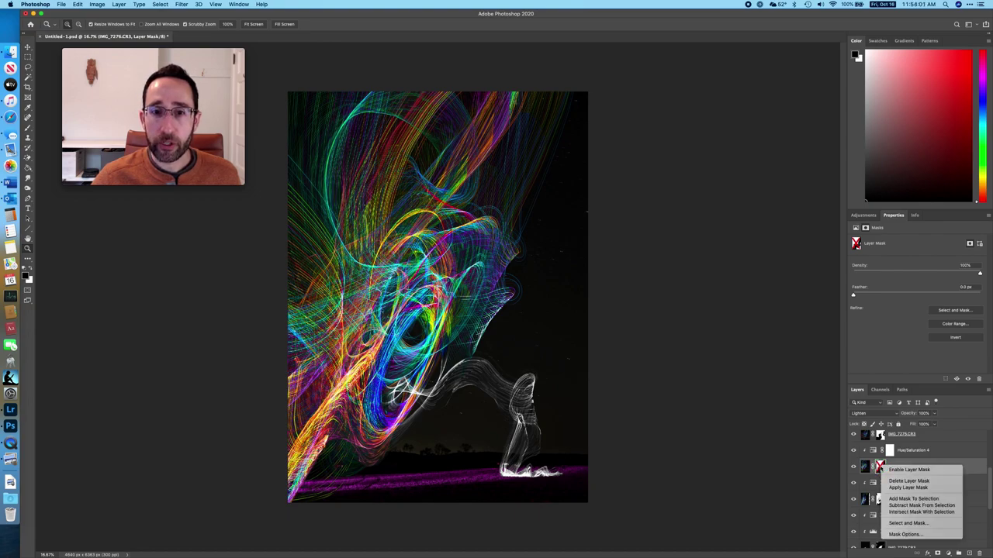
left_click(907, 471)
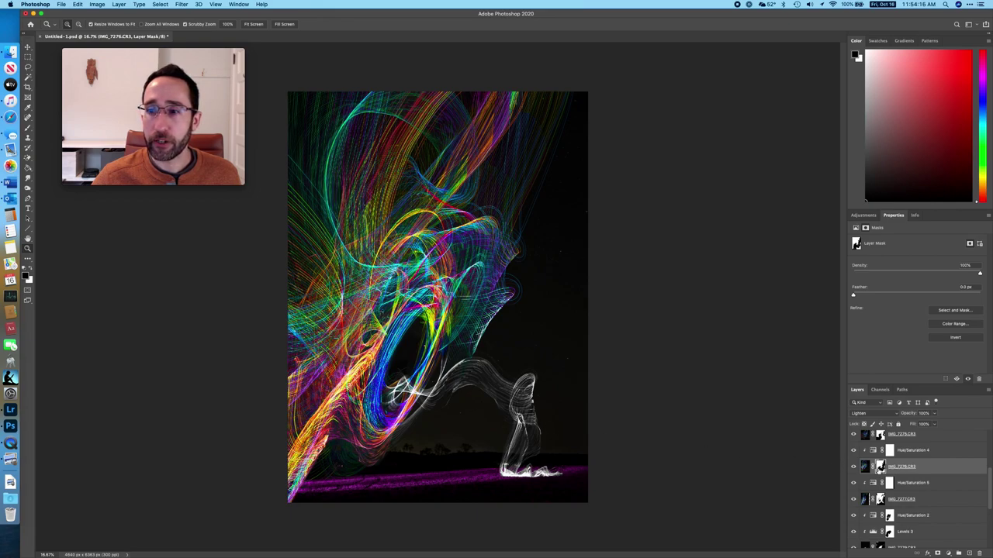
right_click(880, 468)
left_click(883, 471)
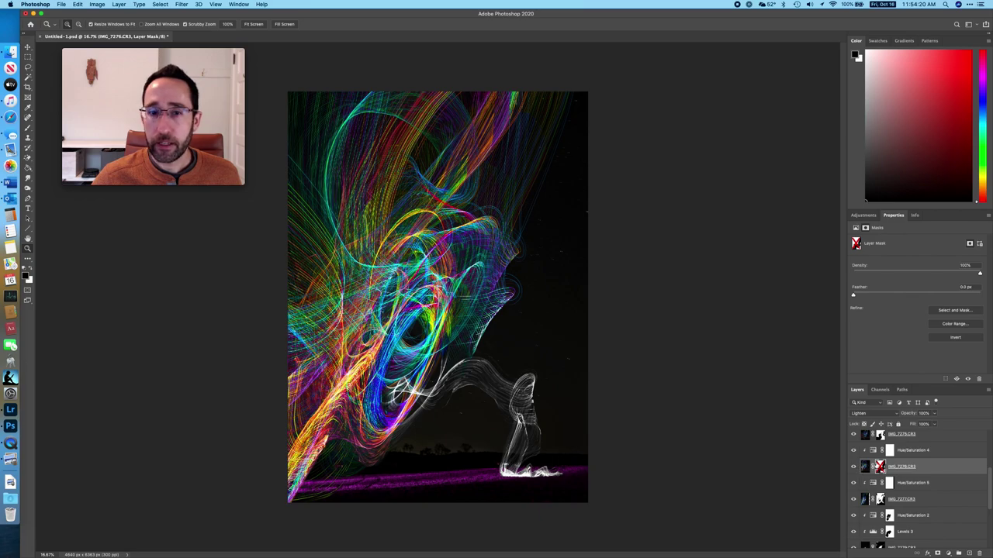
Re-enable the layer mask on the IMG_7276.CR3 photo layer
right_click(878, 467)
left_click(888, 466)
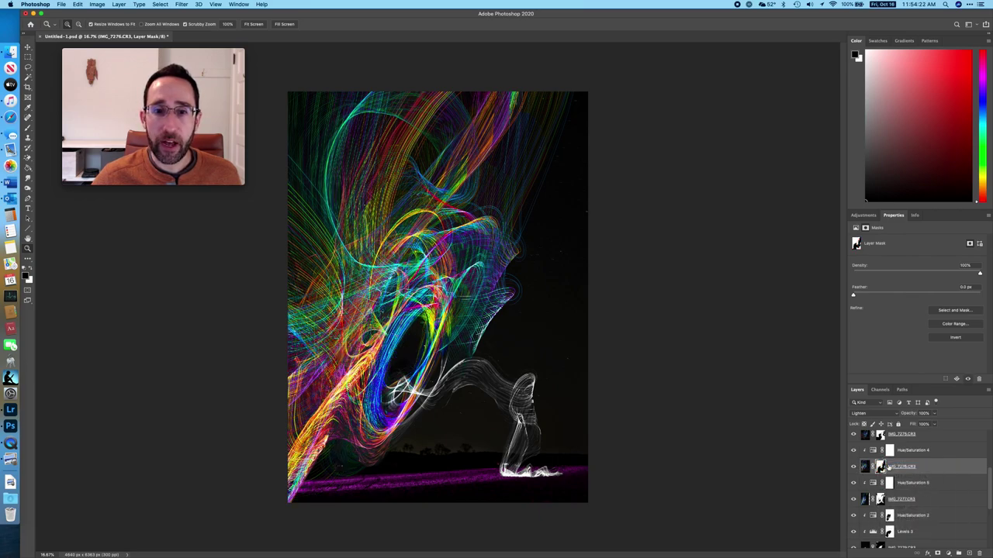
Compare the image twice with the IMG_7275.CR3 layer mask disabled and enabled, leaving the mask enabled
scroll(888, 467, "up", 2)
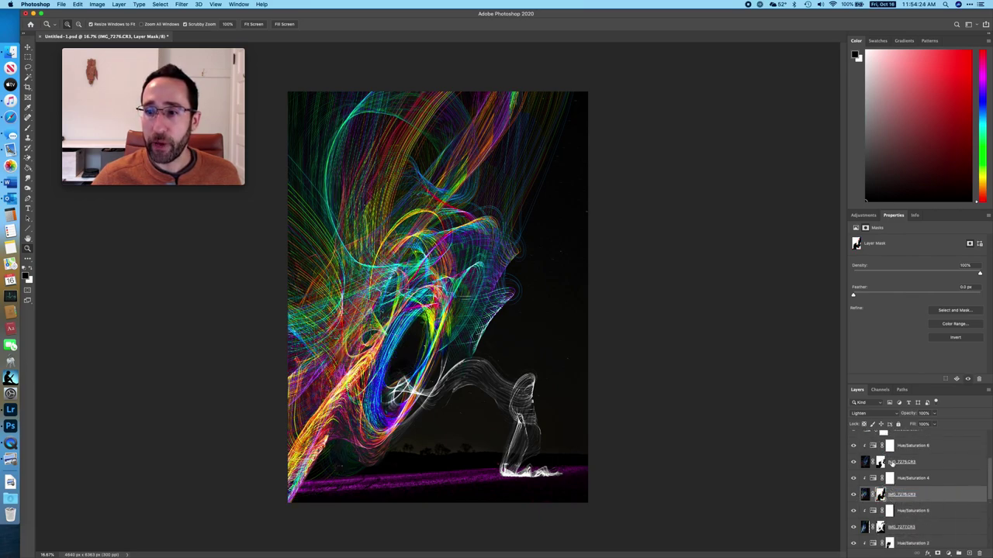
left_click(883, 465)
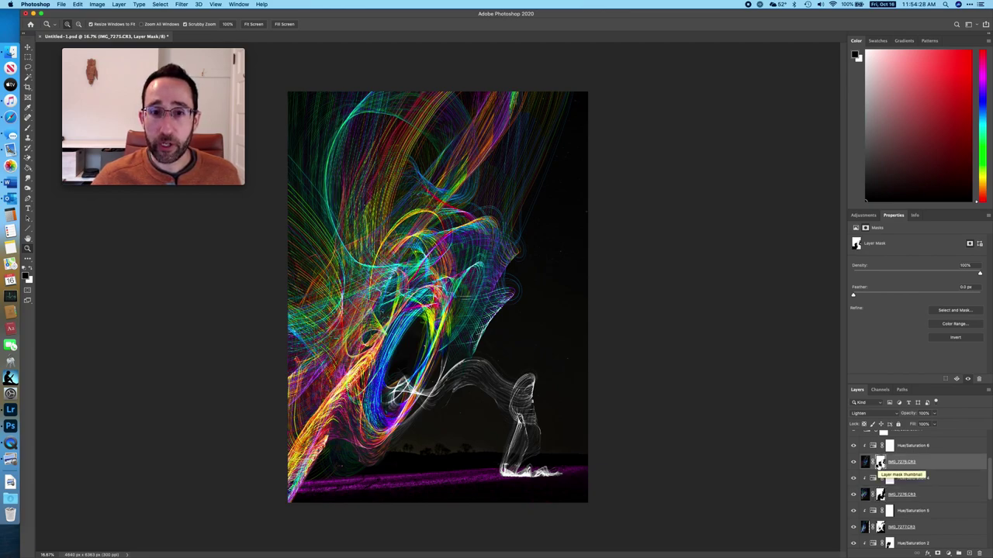
right_click(880, 464)
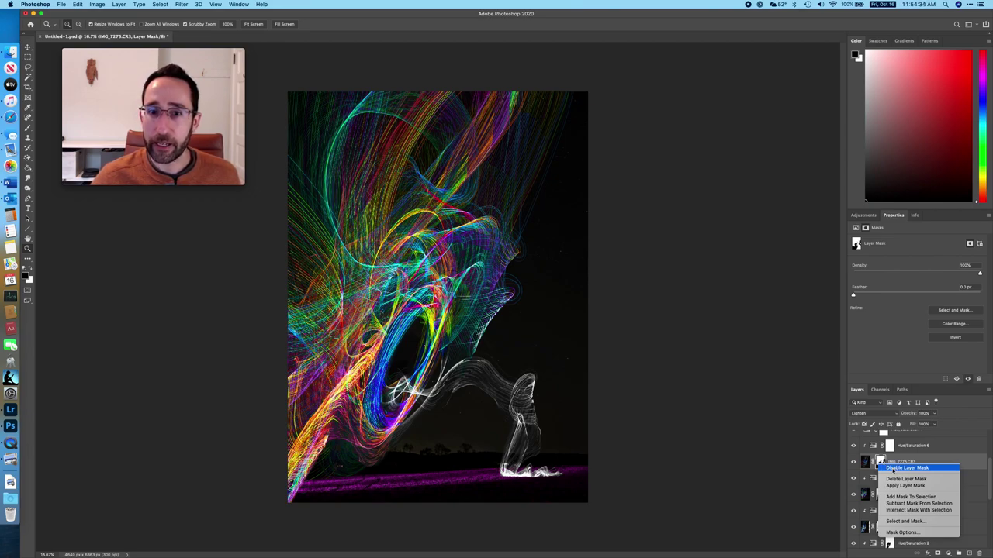
left_click(893, 469)
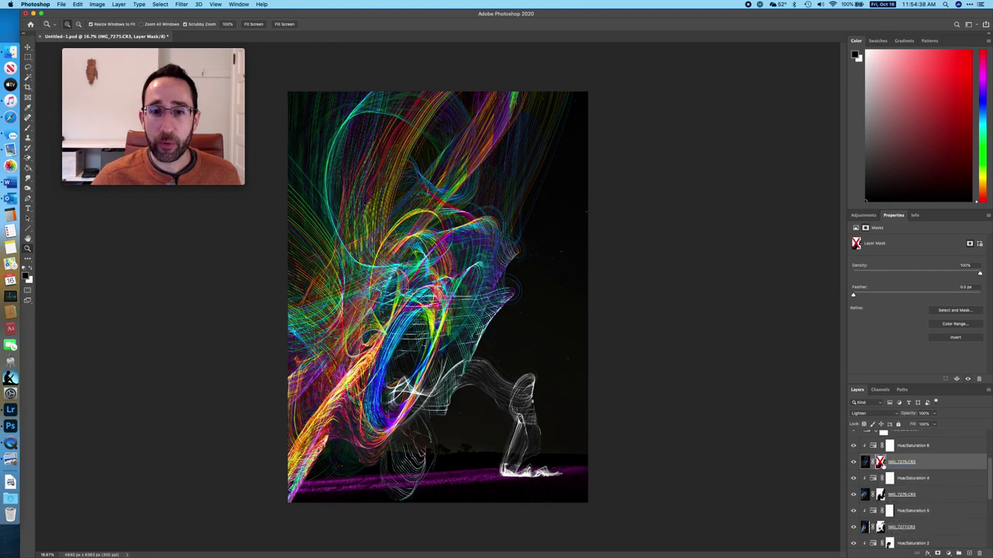
right_click(882, 463)
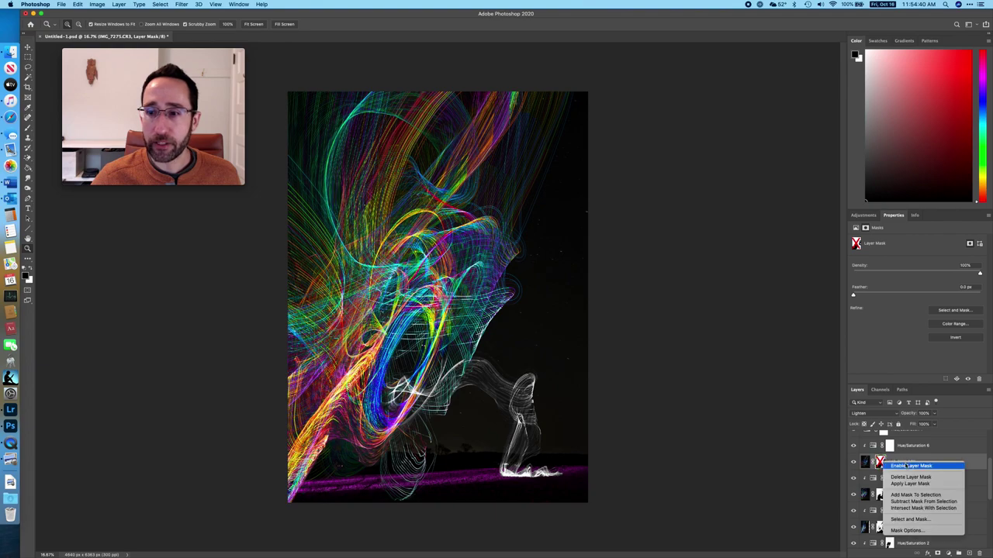
left_click(905, 465)
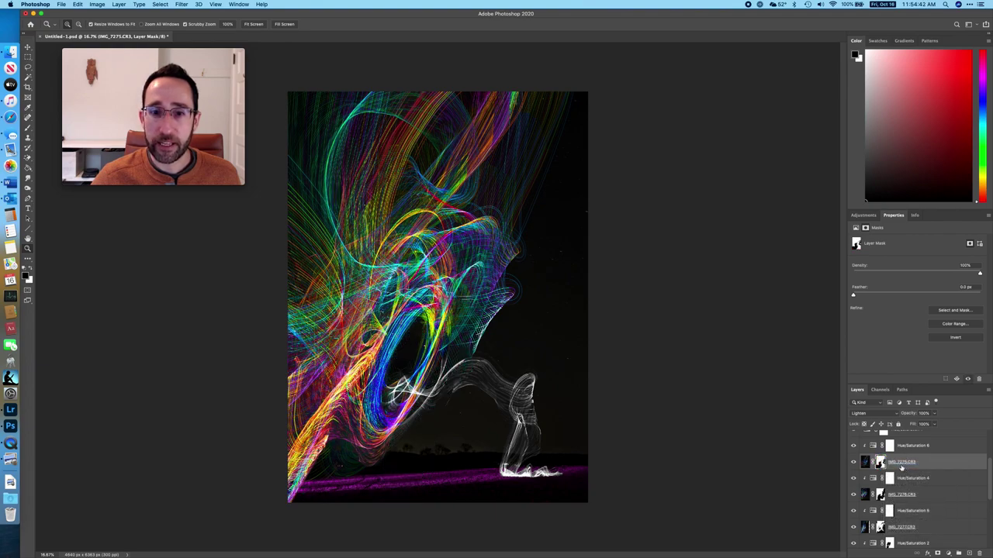
right_click(884, 466)
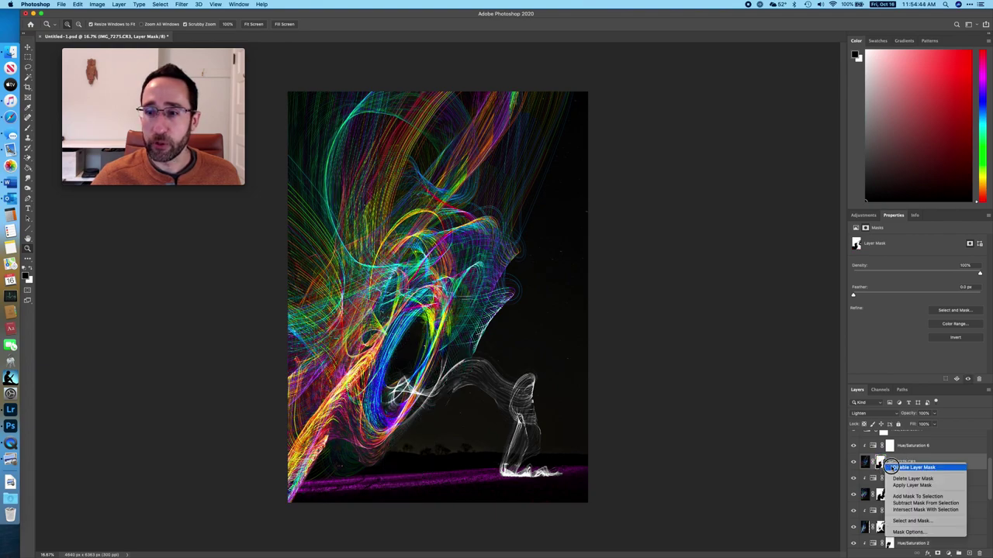
left_click(906, 466)
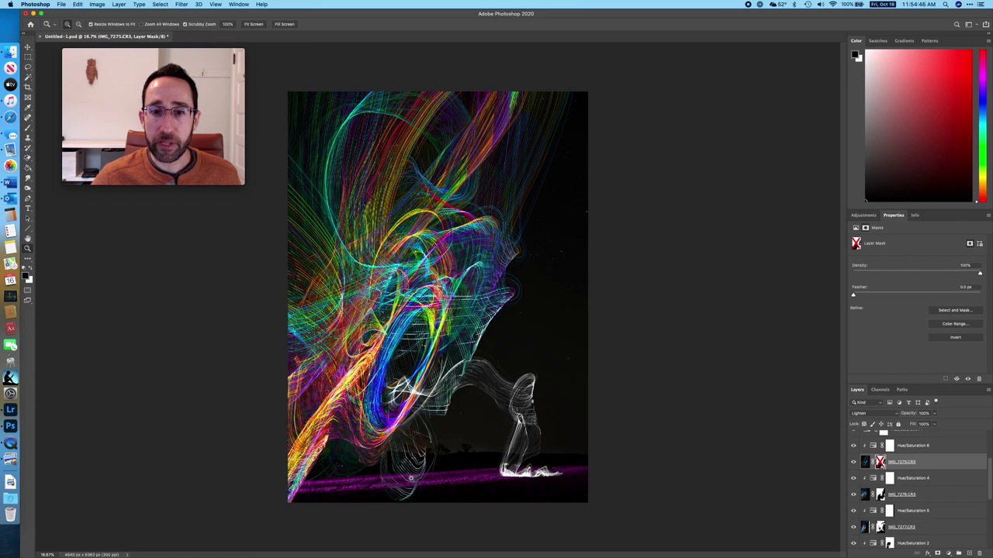
right_click(876, 466)
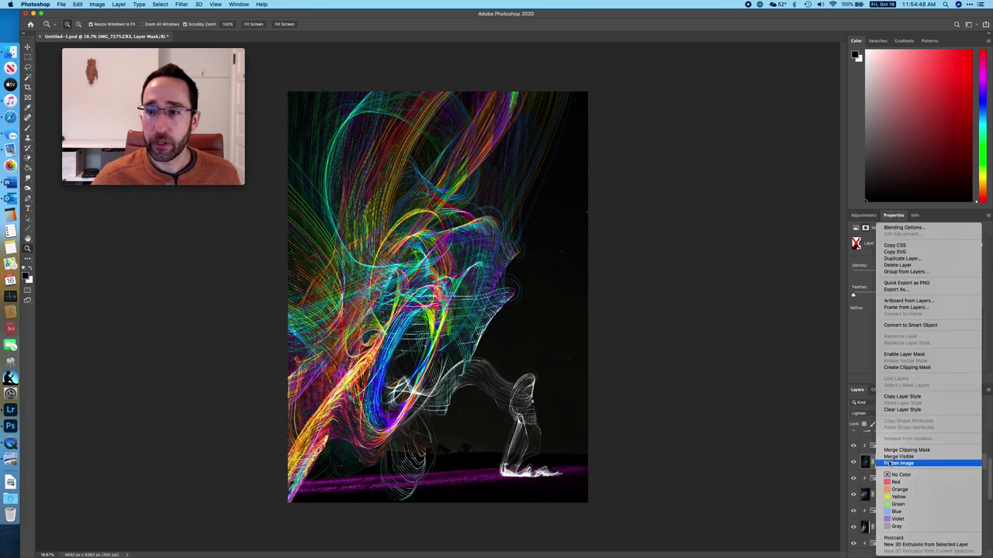
left_click(850, 470)
right_click(881, 463)
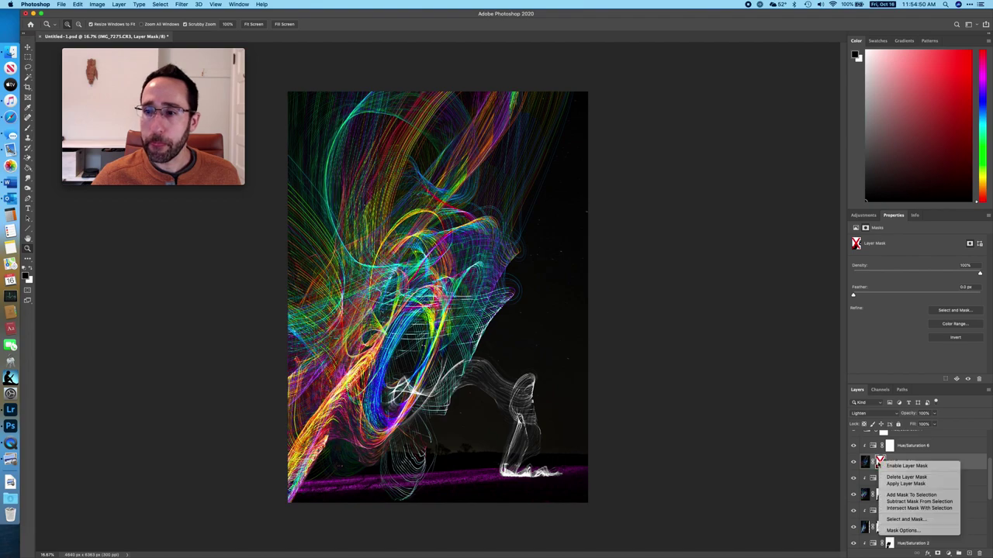
left_click(892, 466)
scroll(937, 516, "up", 4)
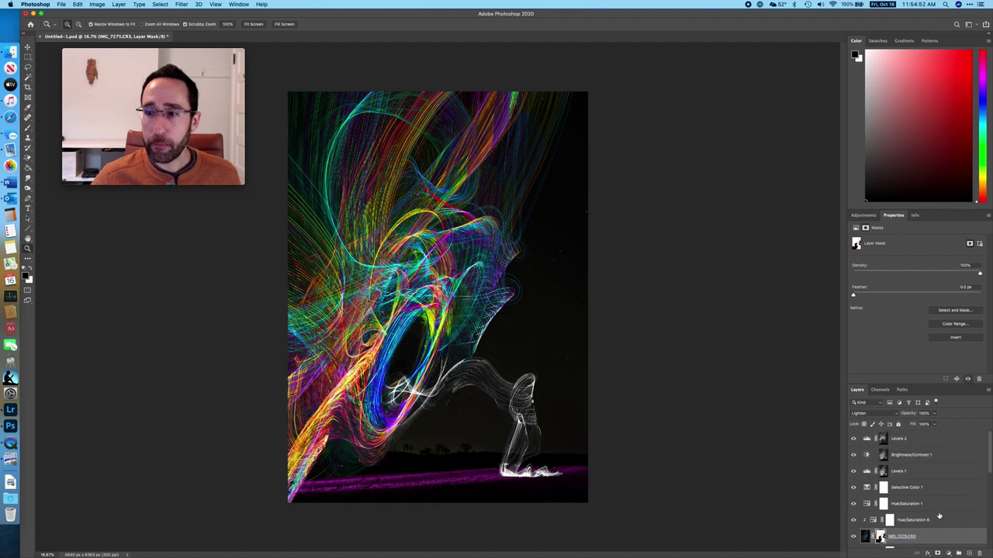